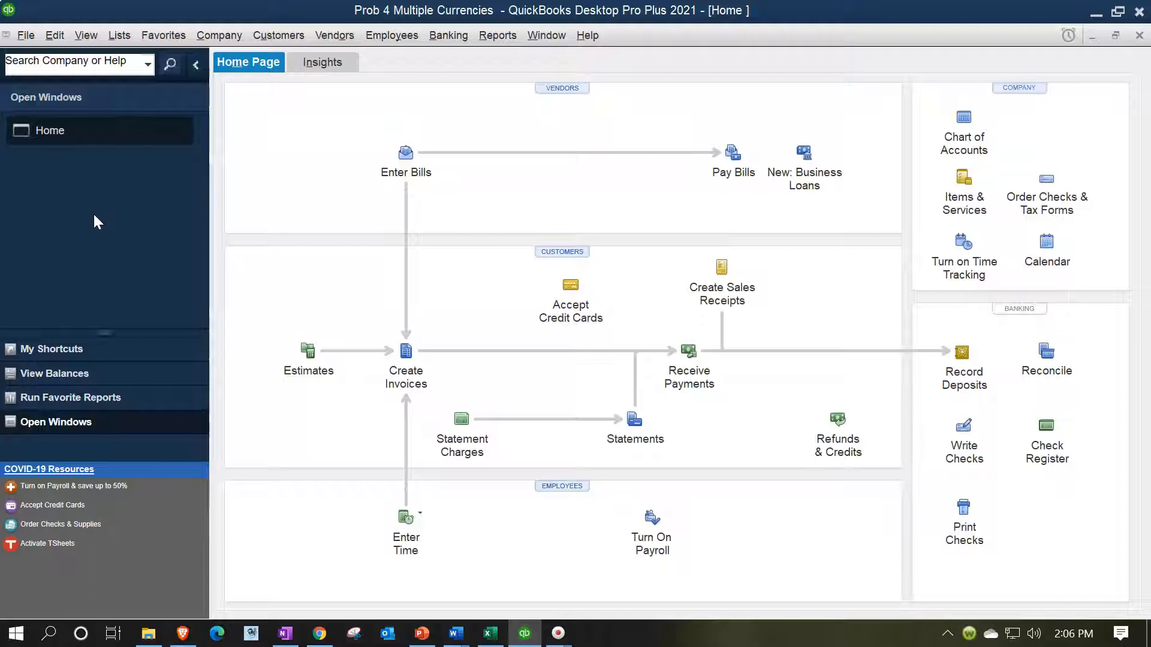
Step: Run the standard Balance Sheet report from the company and financial reports
left_click(498, 36)
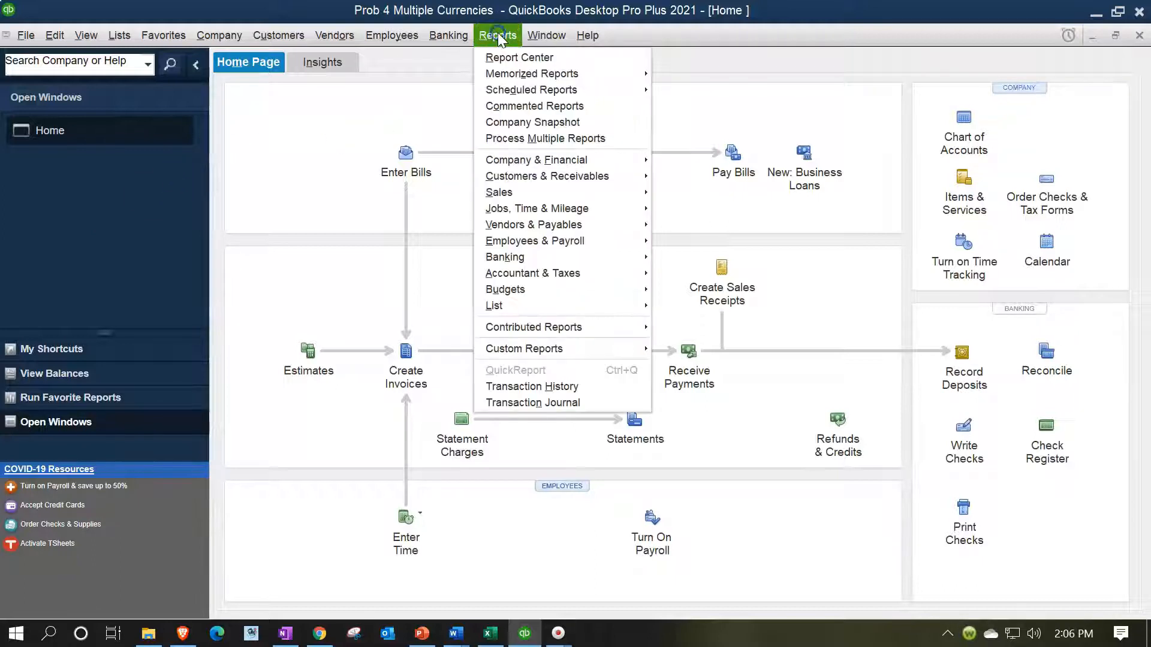
left_click(647, 157)
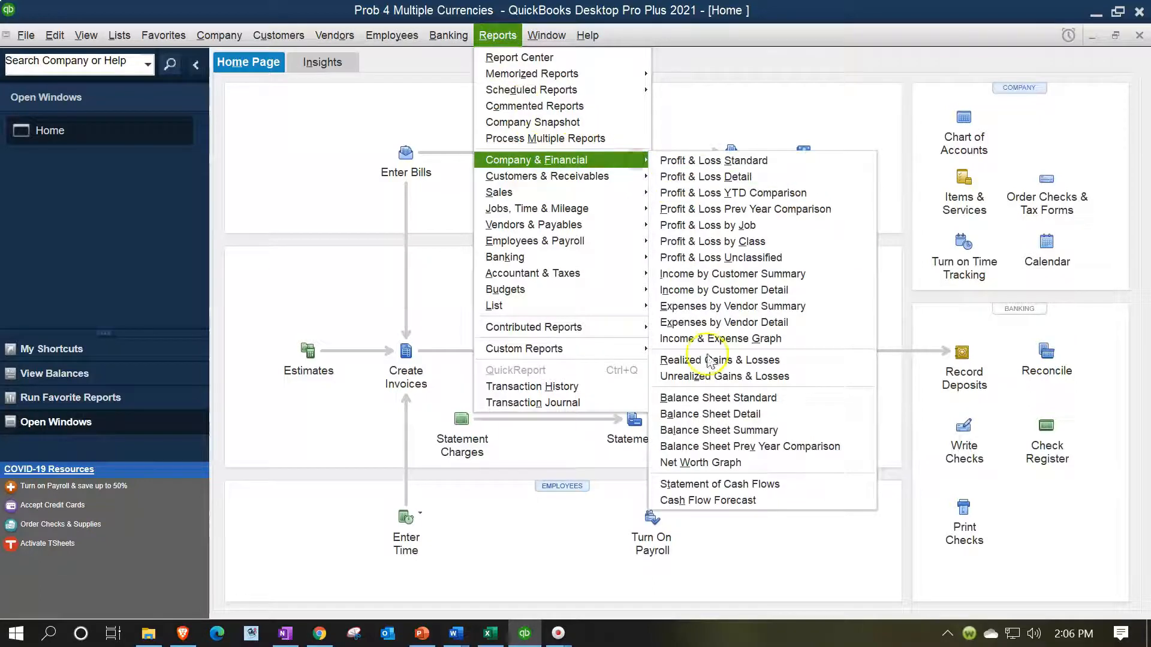
left_click(713, 397)
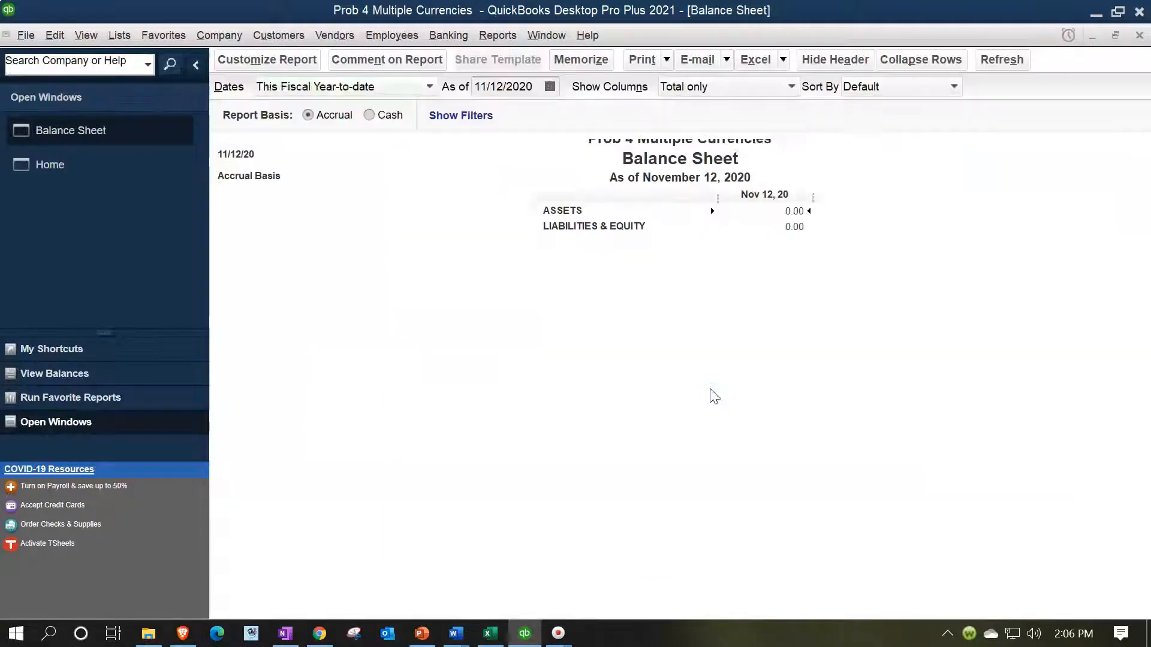
Step: Customize the Balance Sheet's date range to run from 01/01/2021 to 12/31/2021
left_click(267, 60)
key("Tab")
type("01/01/202")
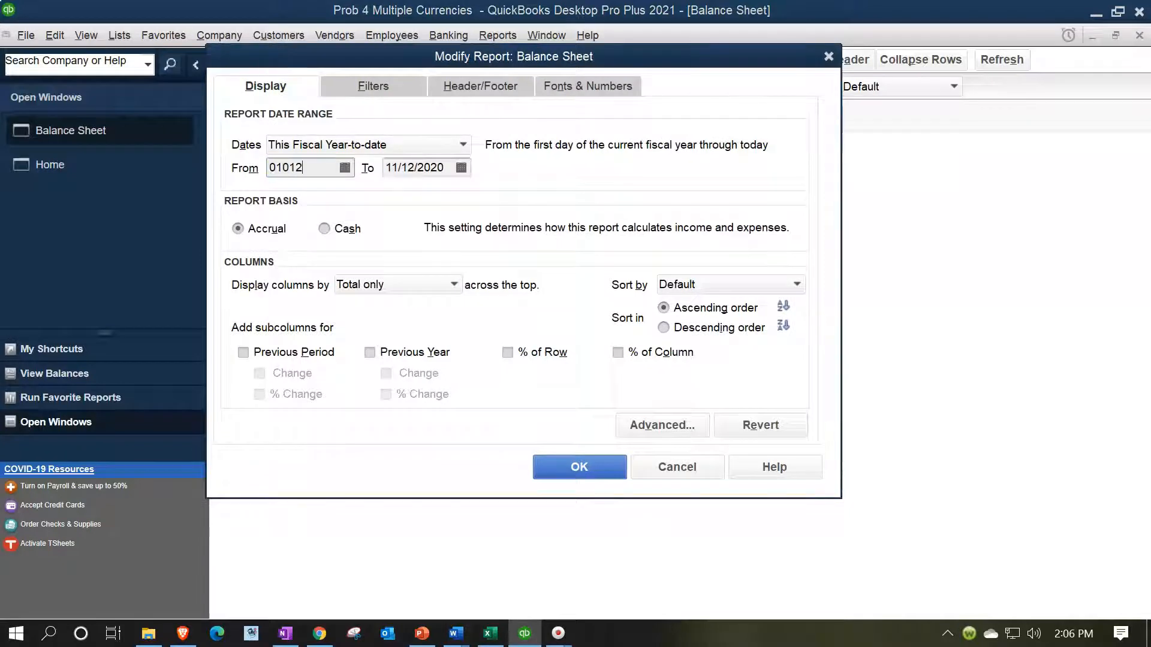
type("1")
key("Tab")
type("123121")
key("Tab")
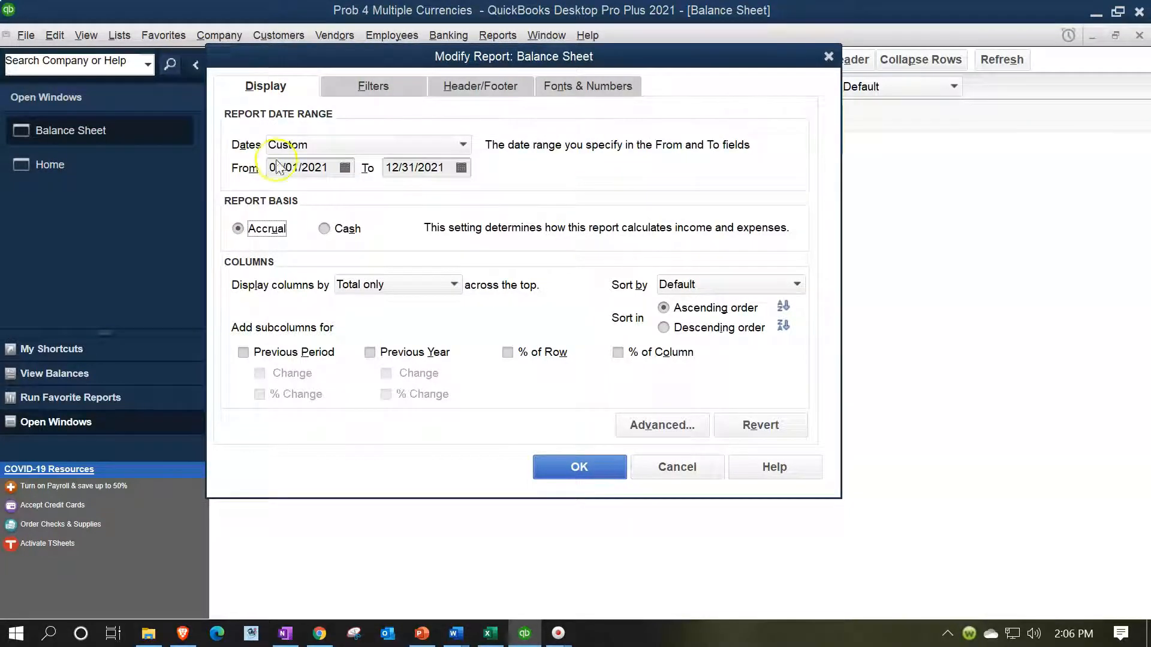
left_click(594, 467)
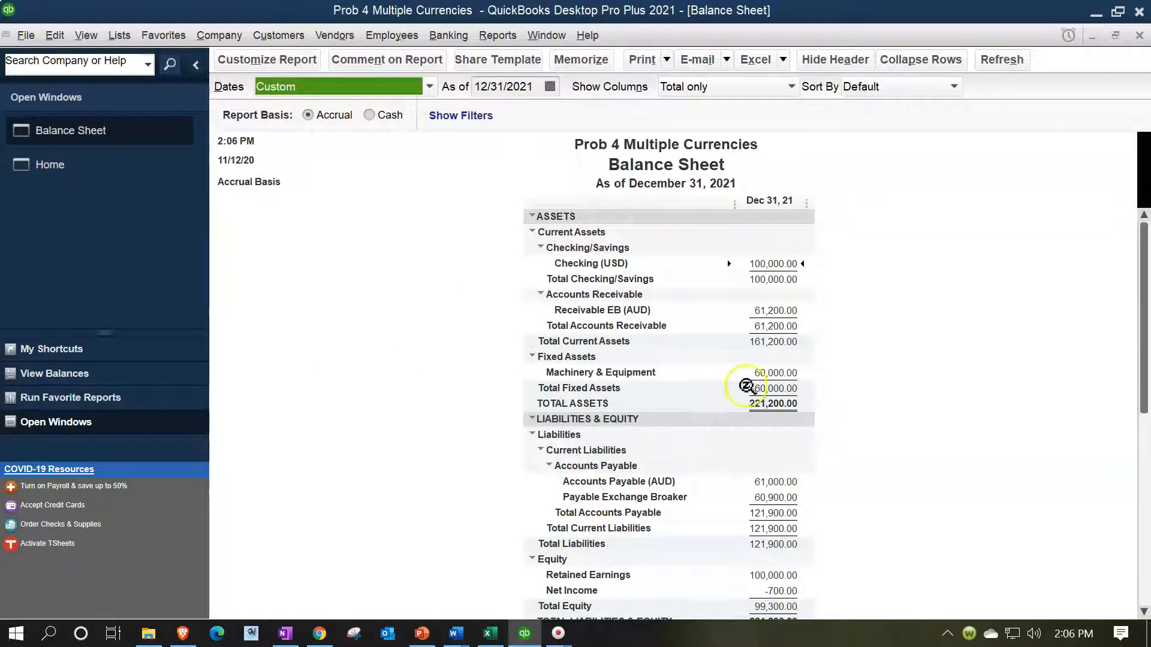
Step: Review the transactions behind the Accounts Payable (AUD) balance and return to the Balance Sheet
left_click(787, 310)
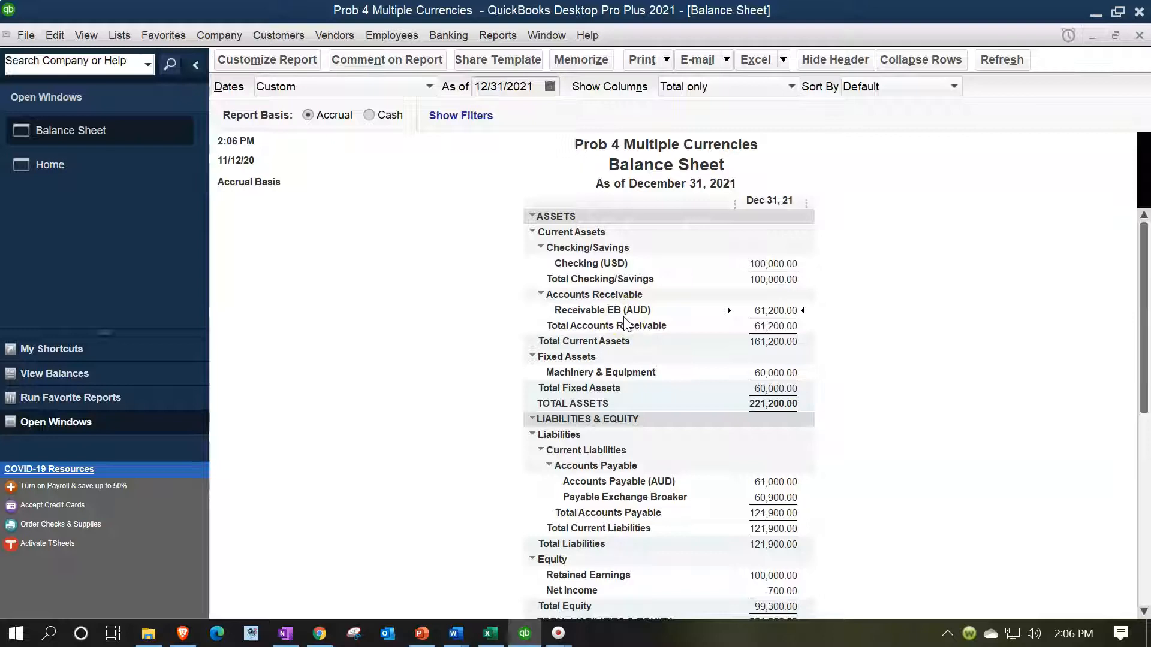
left_click(764, 497)
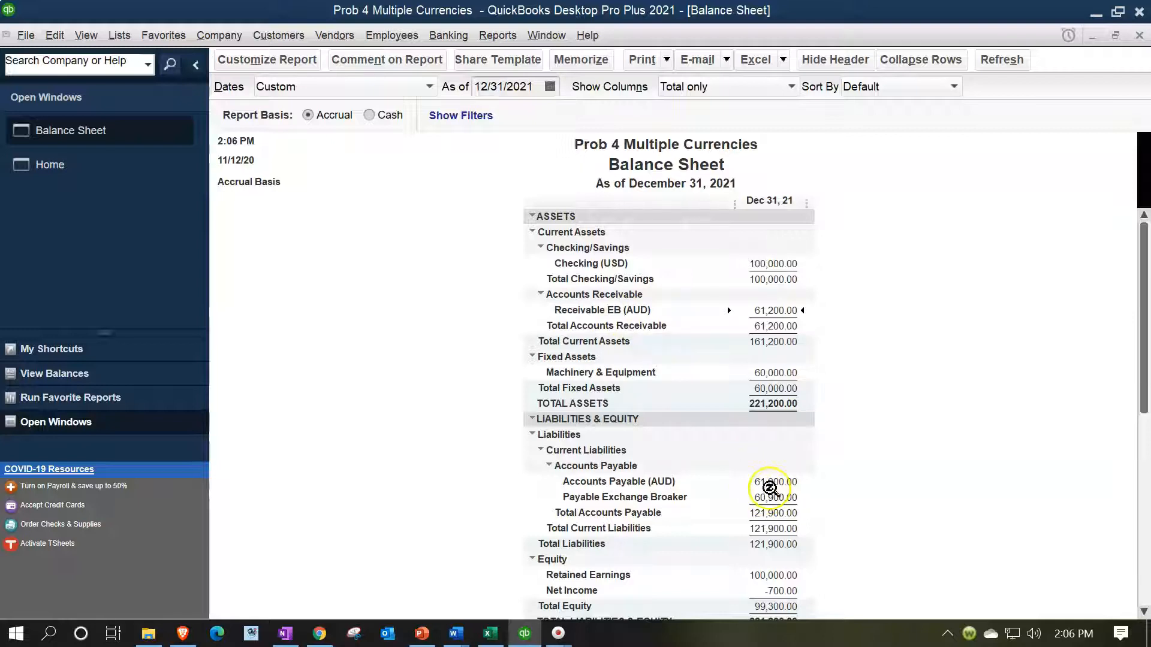
left_click(769, 483)
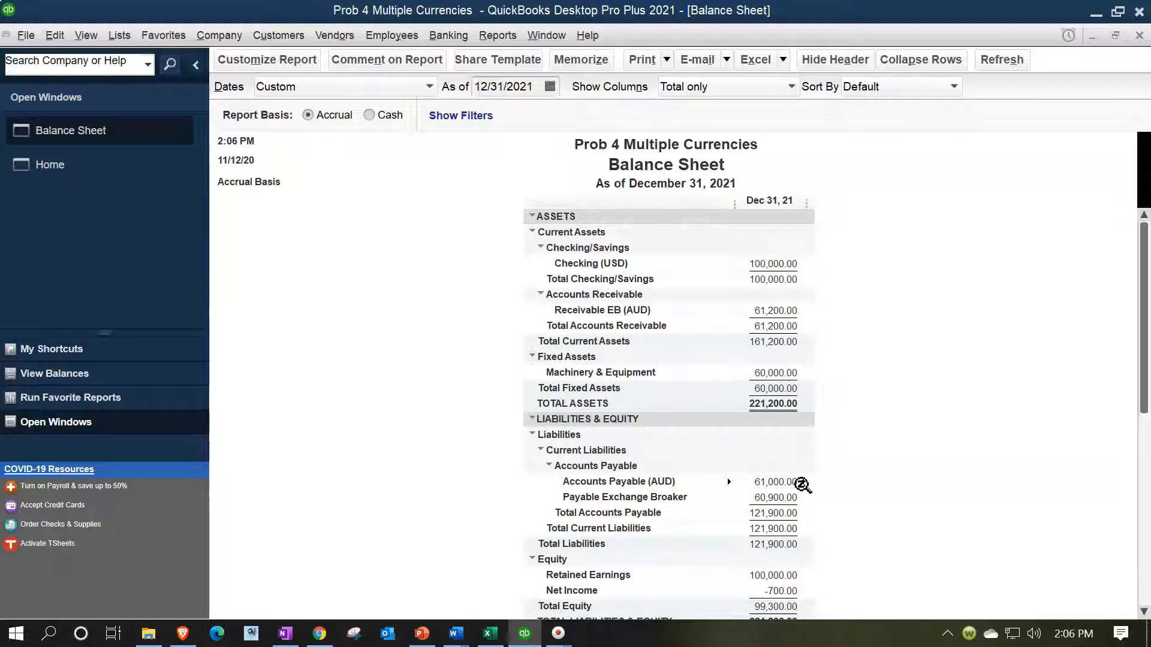
left_click(786, 379)
left_click(778, 485)
double_click(778, 486)
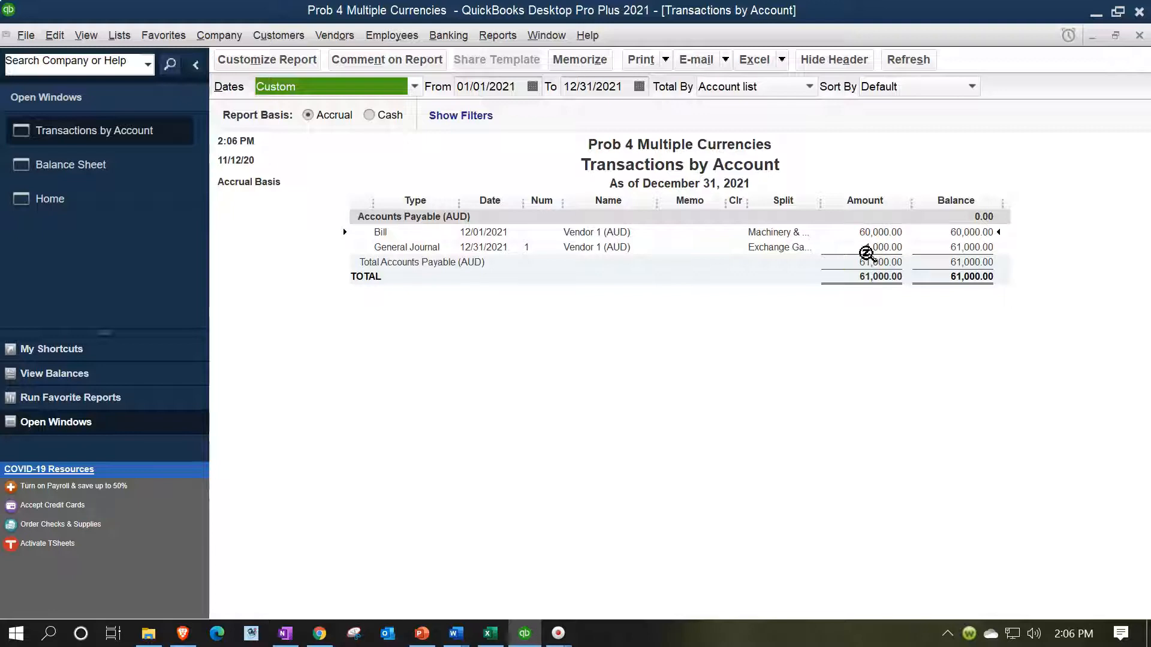
left_click(1138, 35)
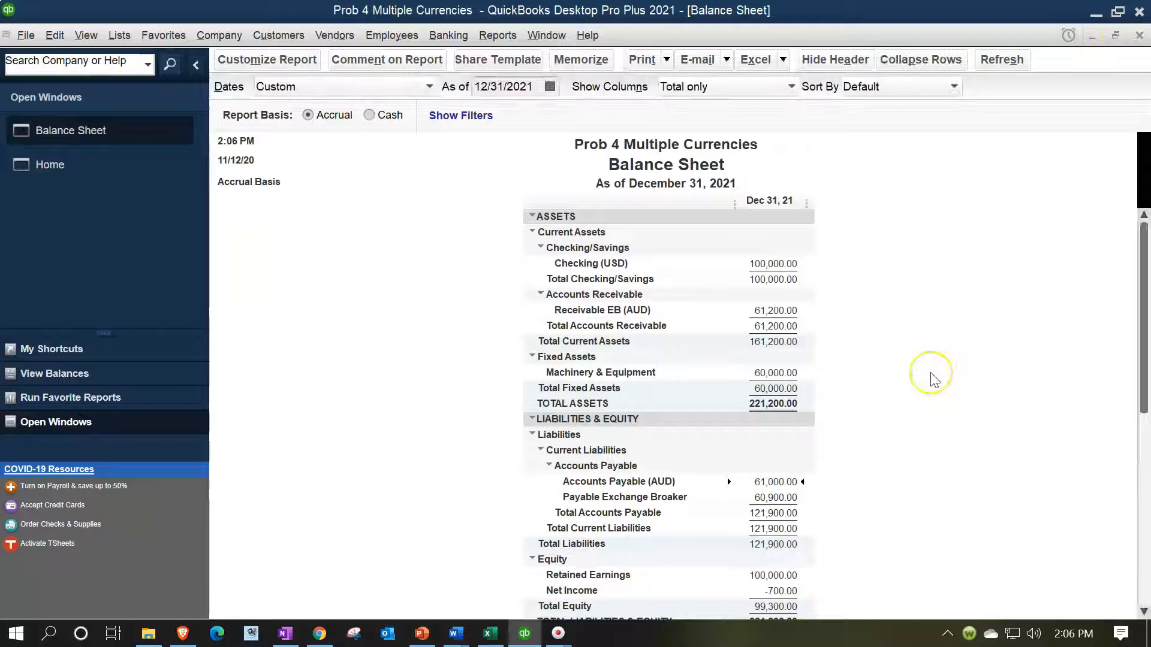
Step: Review the transactions behind the Receivable EB (AUD) balance, then compare the receivable with both payables on the Balance Sheet
left_click(778, 310)
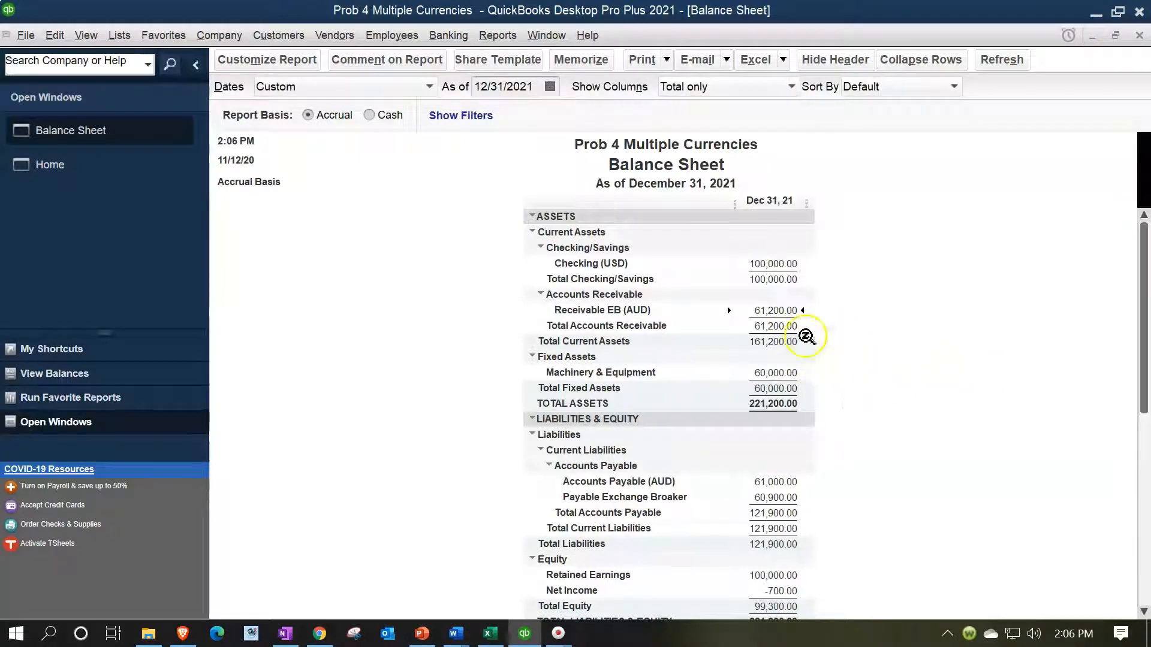
double_click(778, 310)
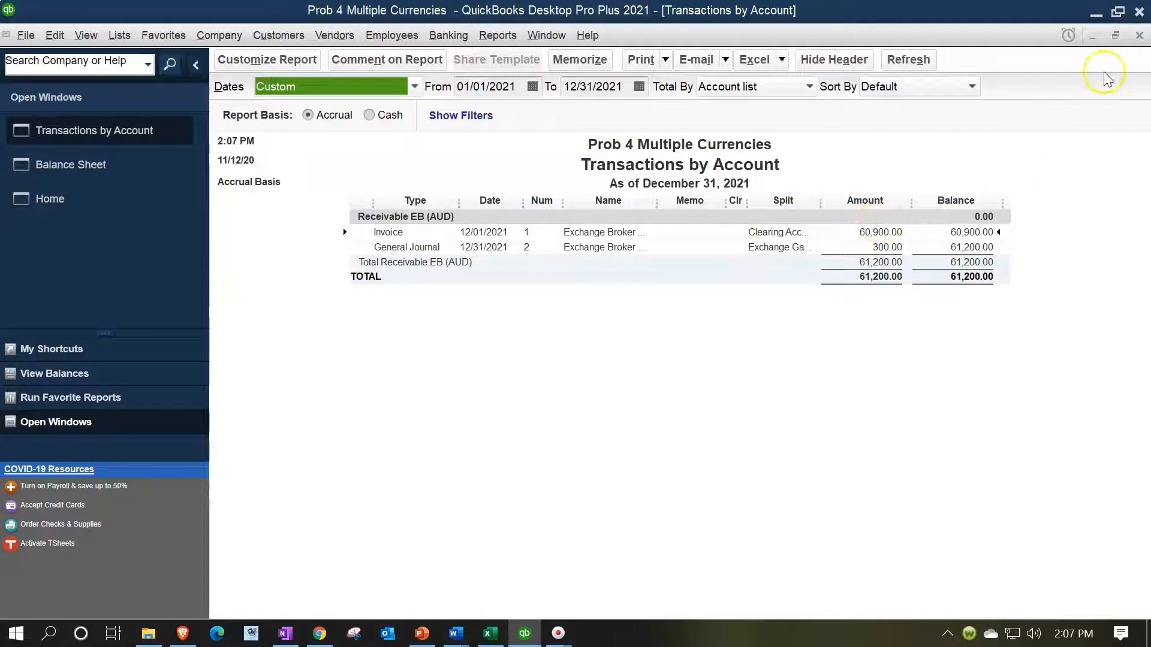
left_click(1138, 36)
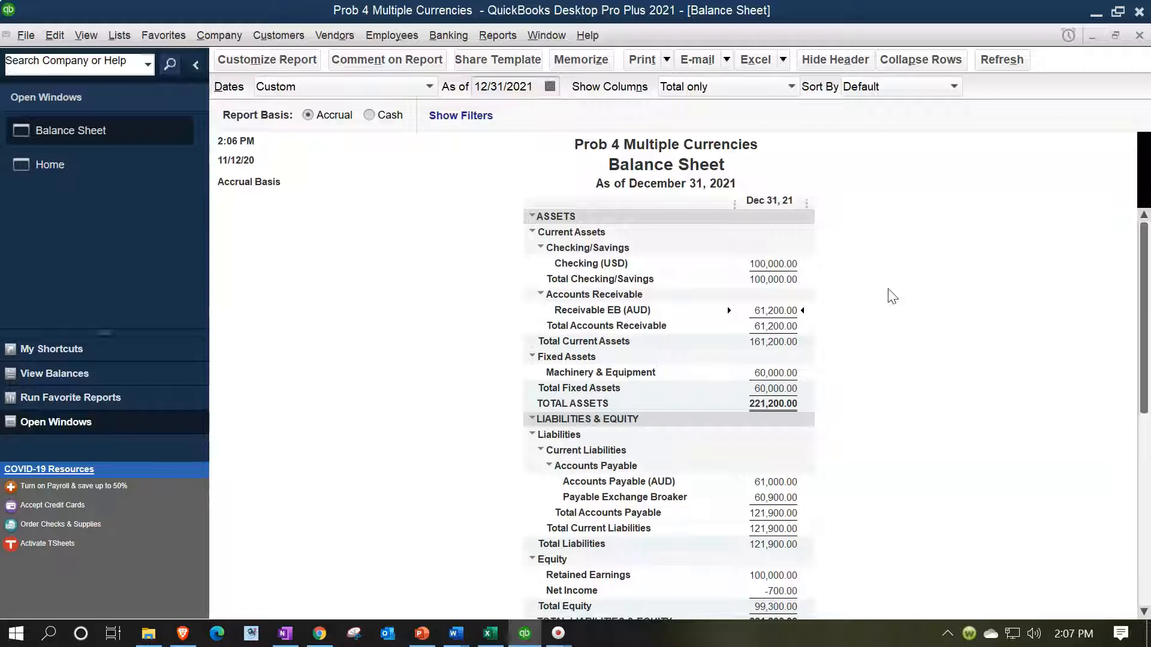
left_click(785, 483)
left_click(774, 313)
left_click(785, 502)
Step: Switch to the Excel workbook and examine the Year 1 ending balances in M4:M12 of the Preview sheet
left_click(495, 635)
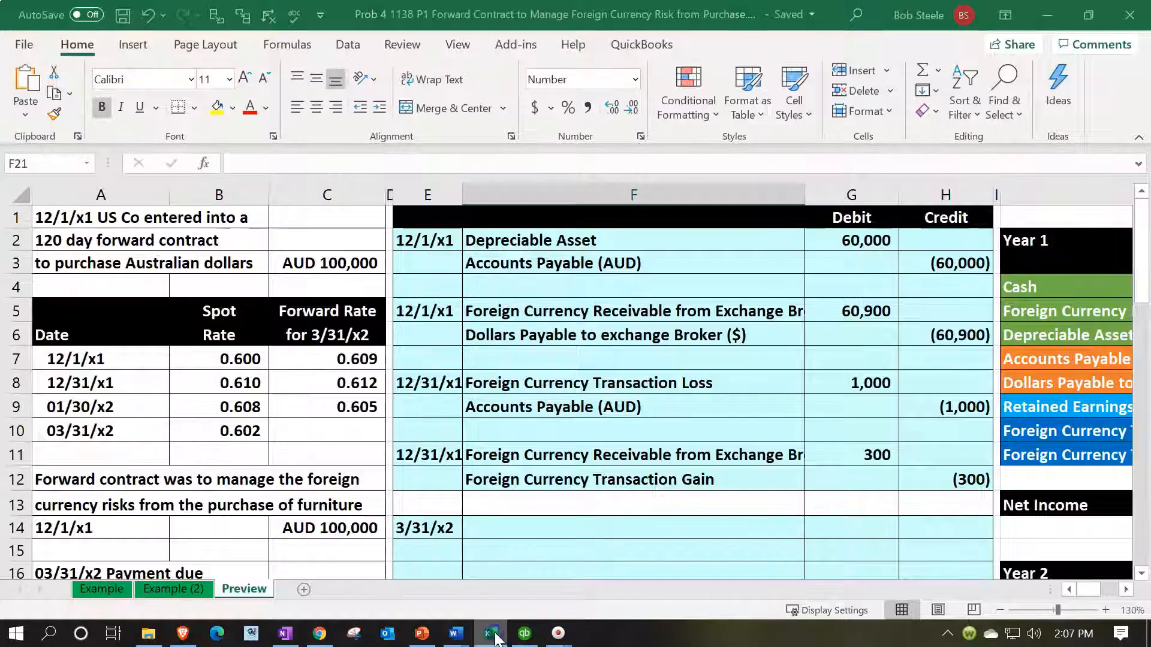
left_click(569, 549)
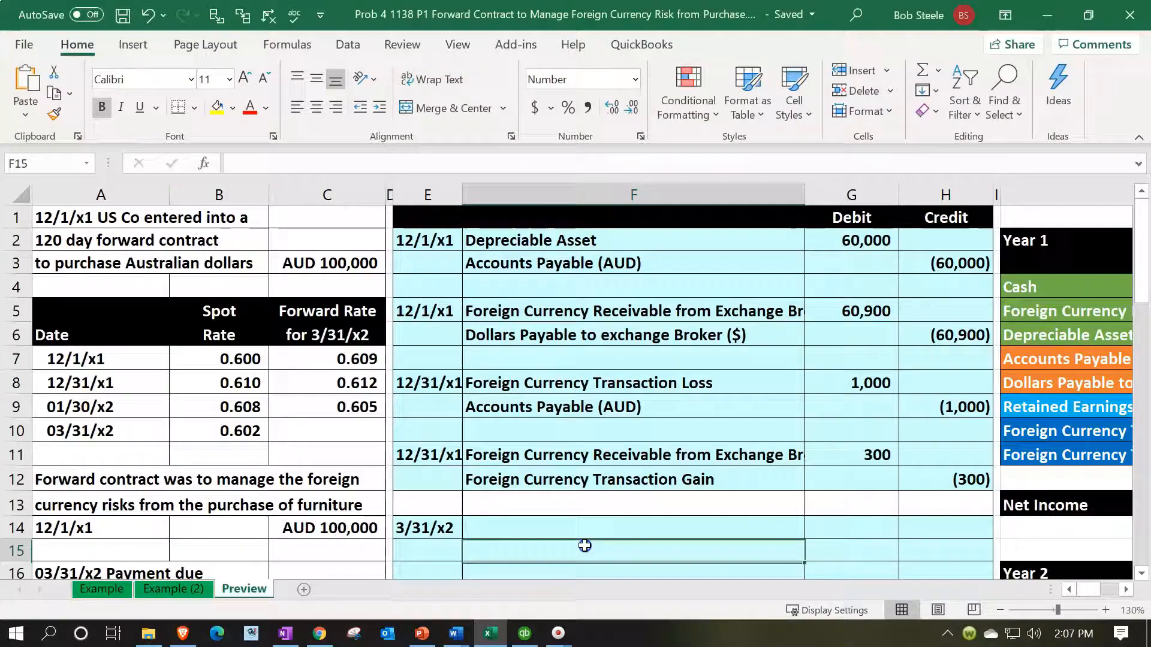
left_click(851, 359)
key("Right")
key("Right")
key("Right")
key("Right")
key("Right")
key("Right")
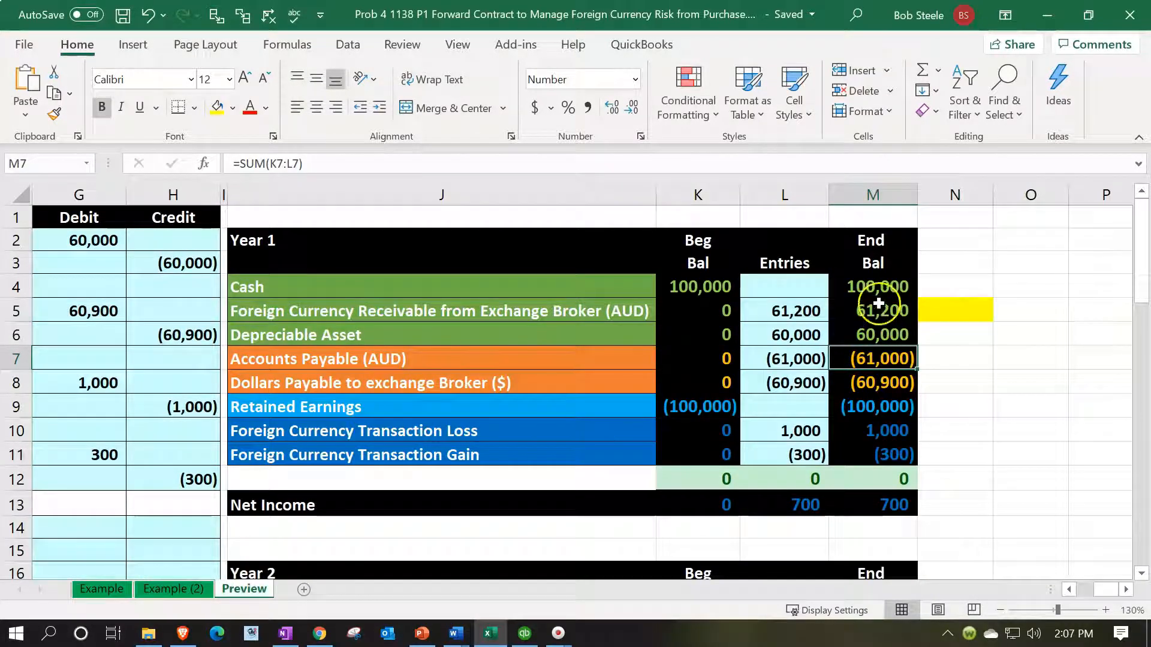
left_click_drag(873, 286, 887, 457)
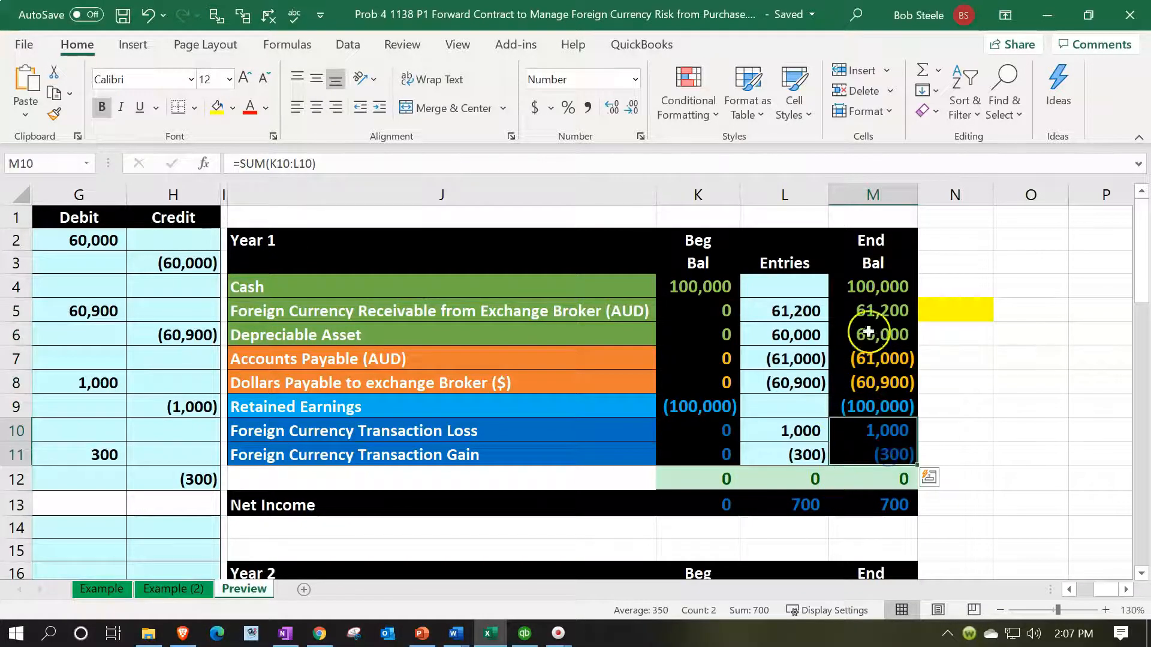
left_click_drag(869, 288, 891, 478)
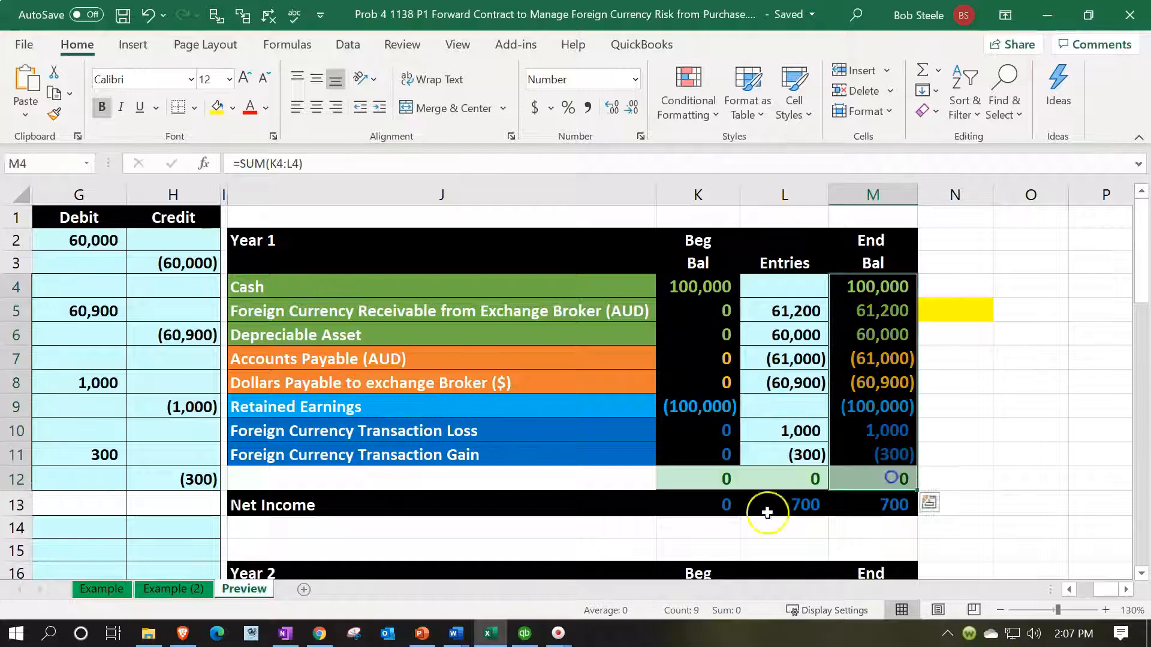
Step: Compare the Year 1 ending retained earnings, transaction loss and gain with the Year 2 beginning balances
scroll(519, 505, "down", 4)
left_click(685, 345)
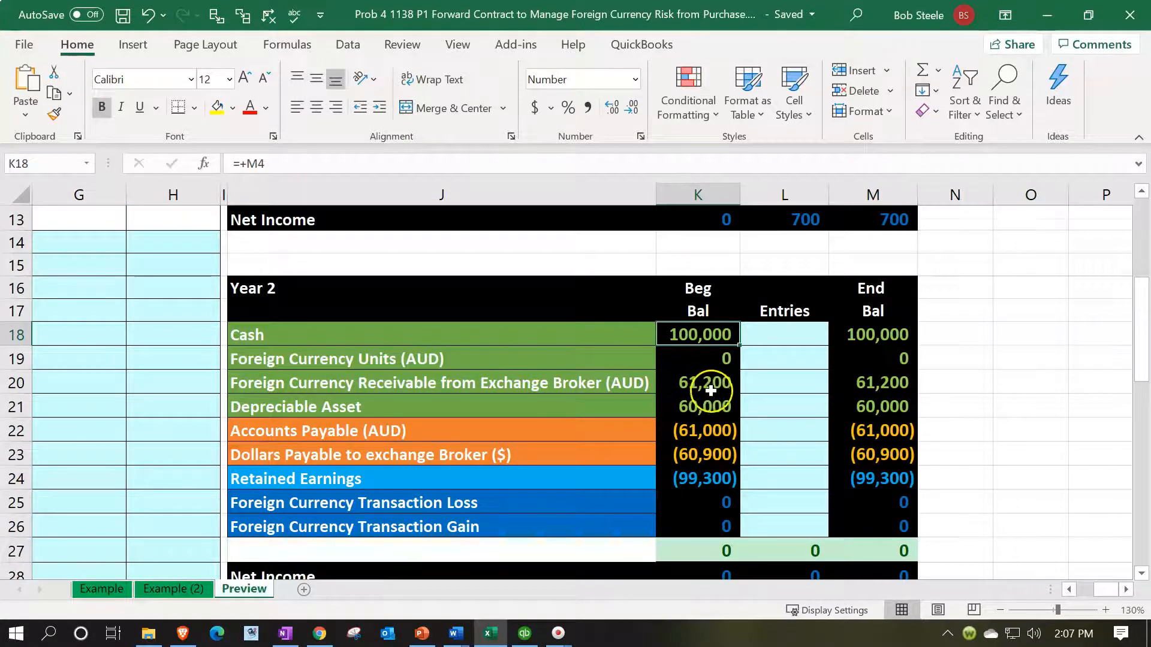
scroll(711, 389, "up", 3)
scroll(711, 389, "up", 1)
left_click_drag(886, 342, 880, 377)
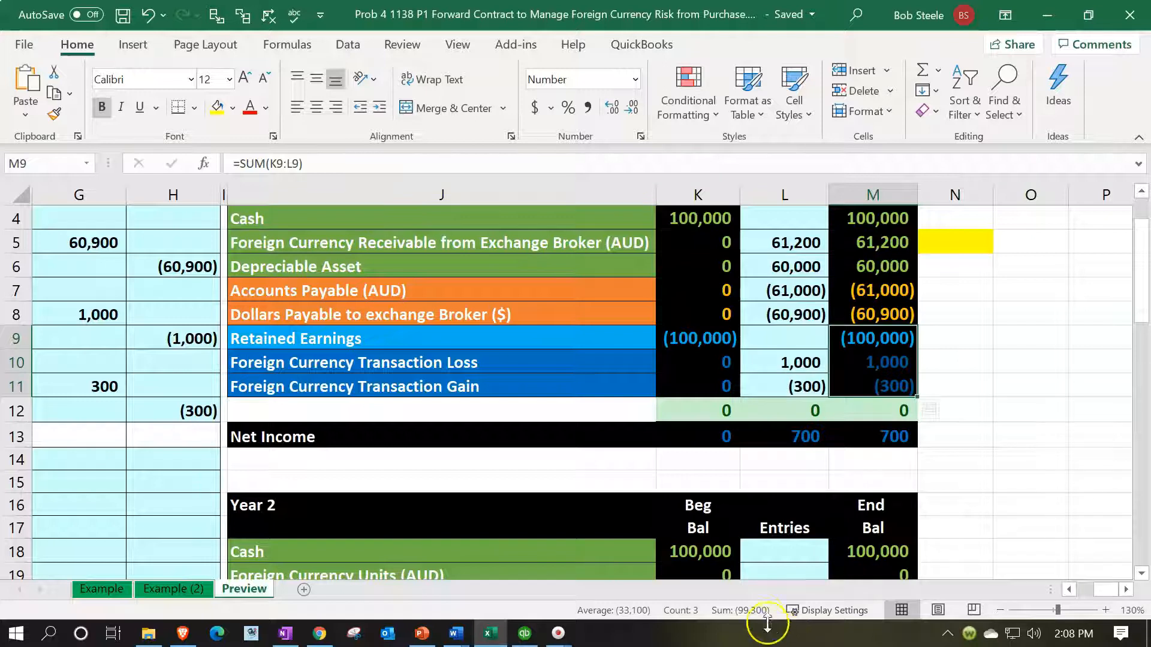
left_click(630, 490)
scroll(630, 490, "down", 4)
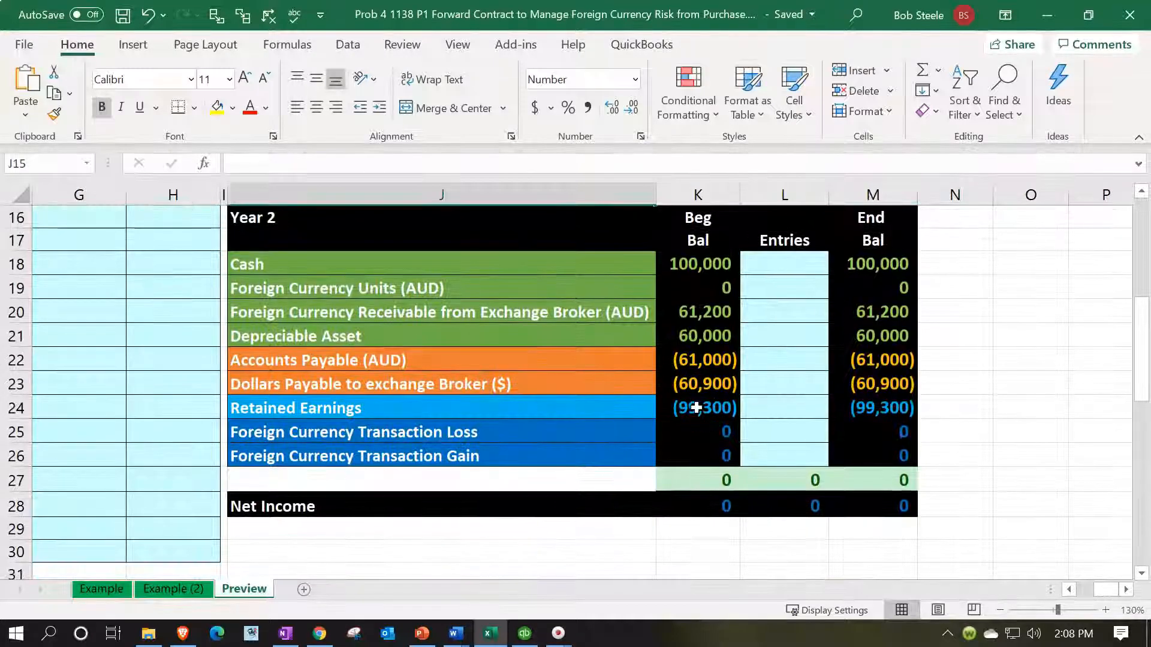
left_click(697, 410)
left_click(706, 428)
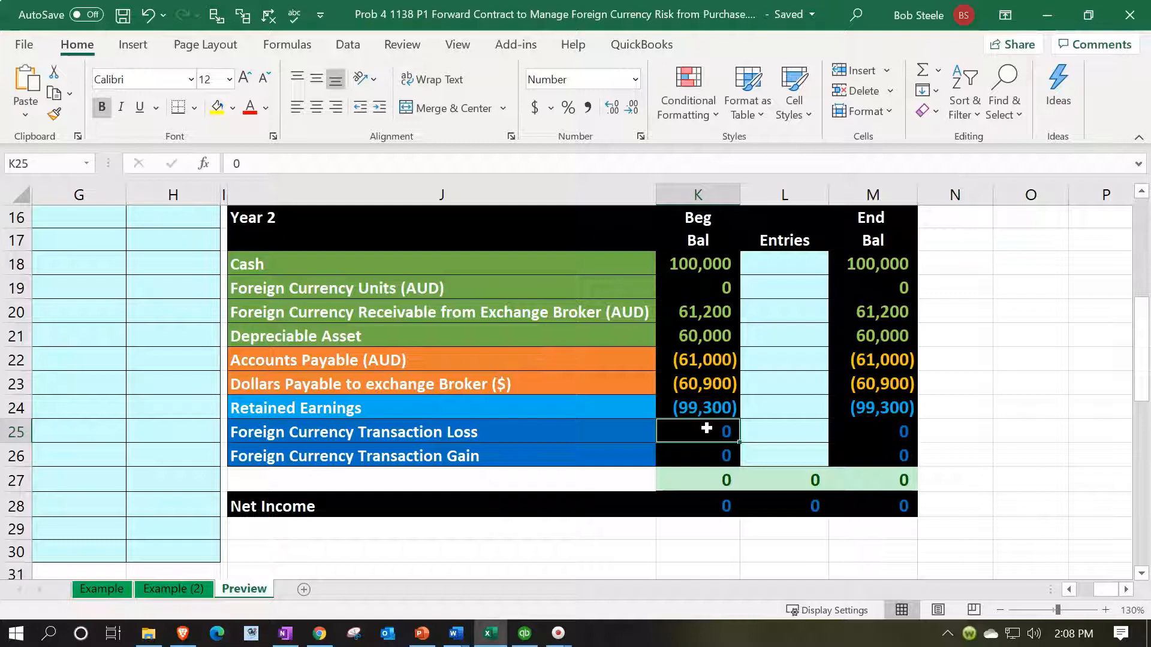
Step: Review the forward contract data, exchange rates and journal entries, and go back to the Year 1 foreign currency receivable row
key("Left")
key("Left")
key("Left")
key("Left")
key("Left")
key("Left")
key("Left")
key("Left")
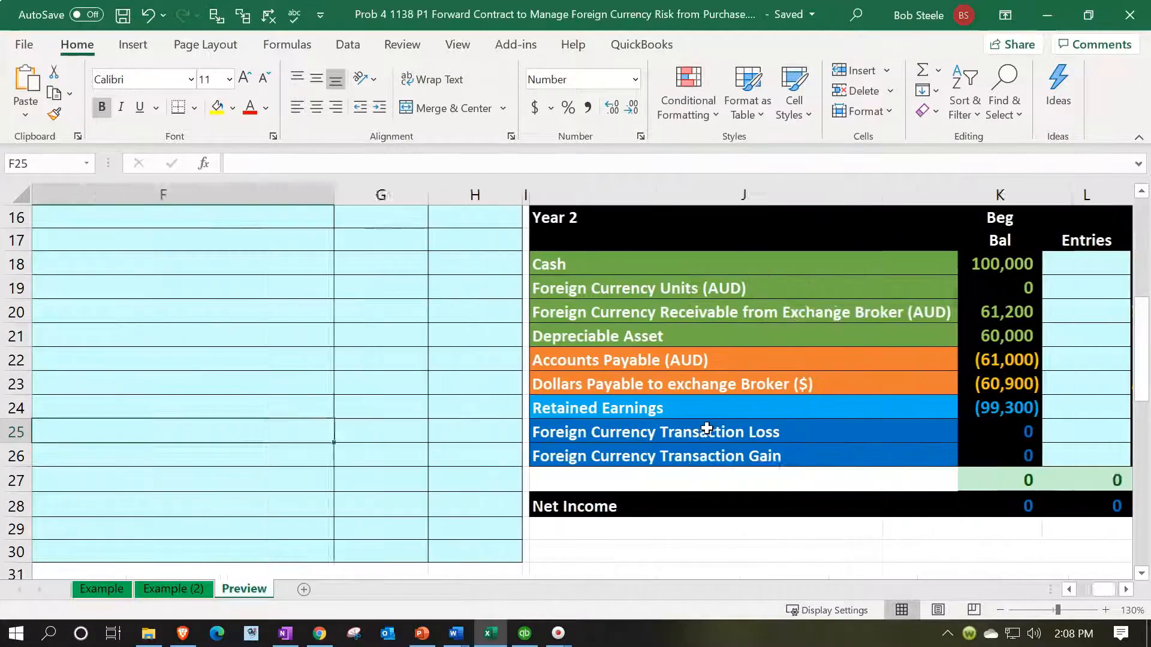
key("Left")
key("Left")
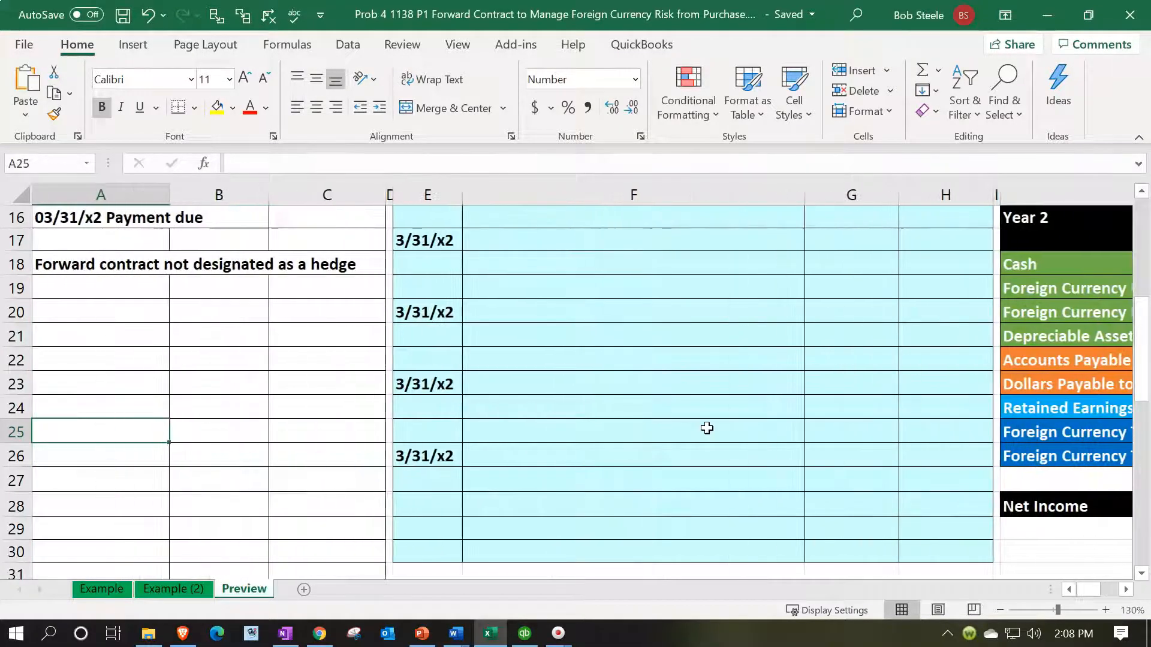
scroll(707, 427, "up", 5)
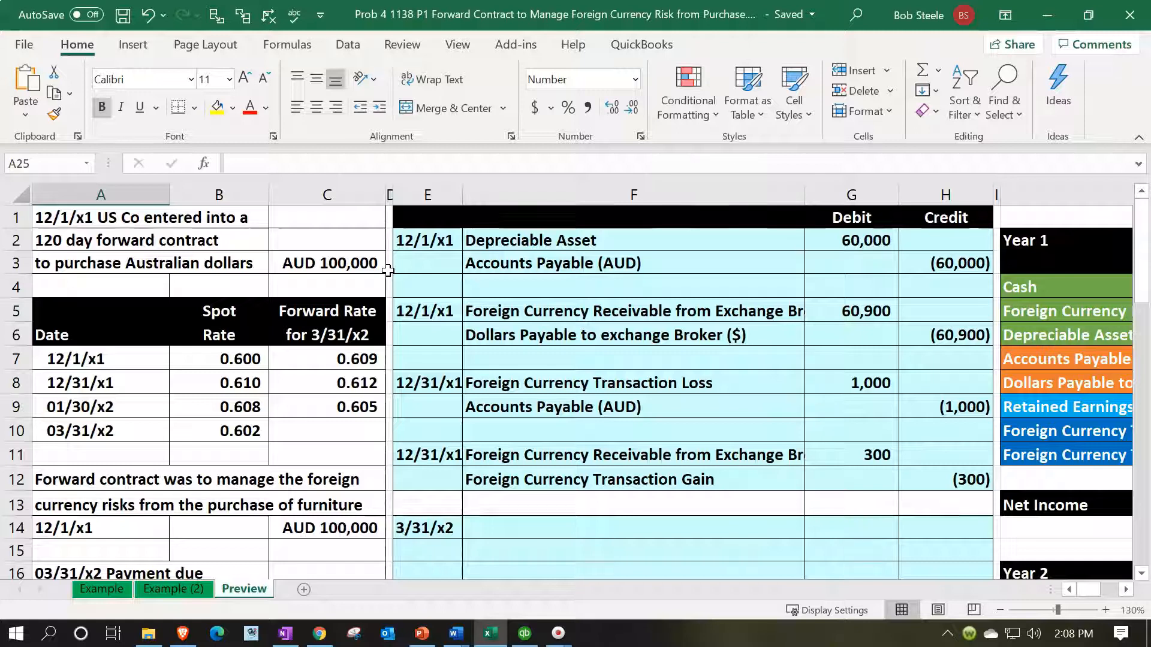
left_click(905, 346)
key("Right")
key("Right")
key("Right")
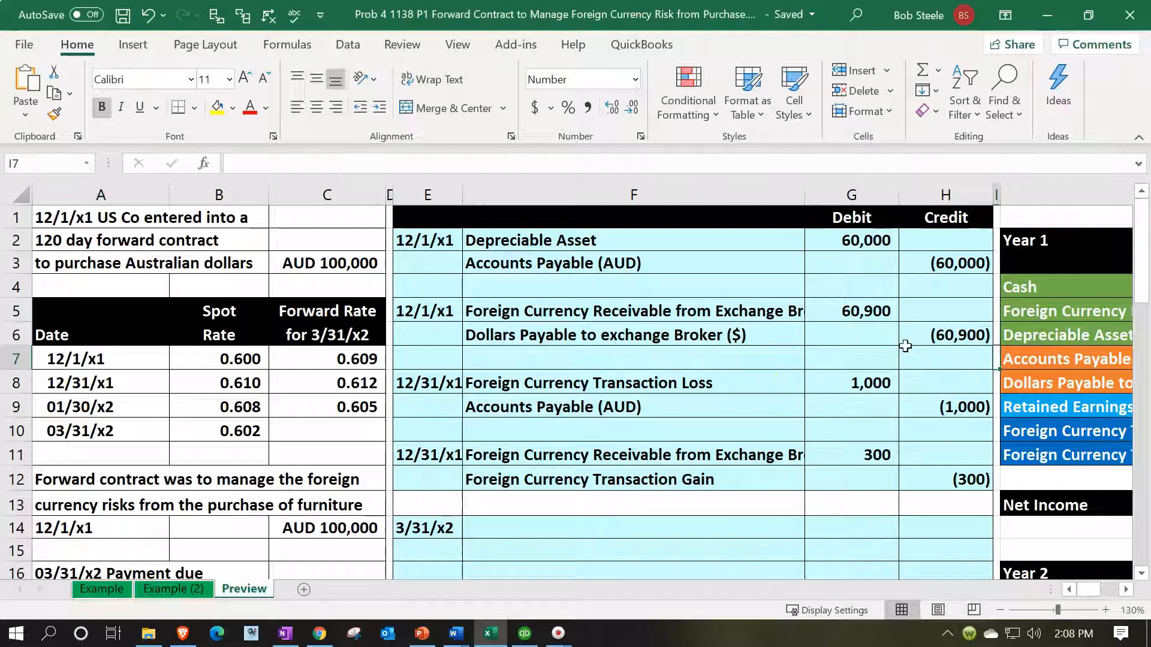
key("Right")
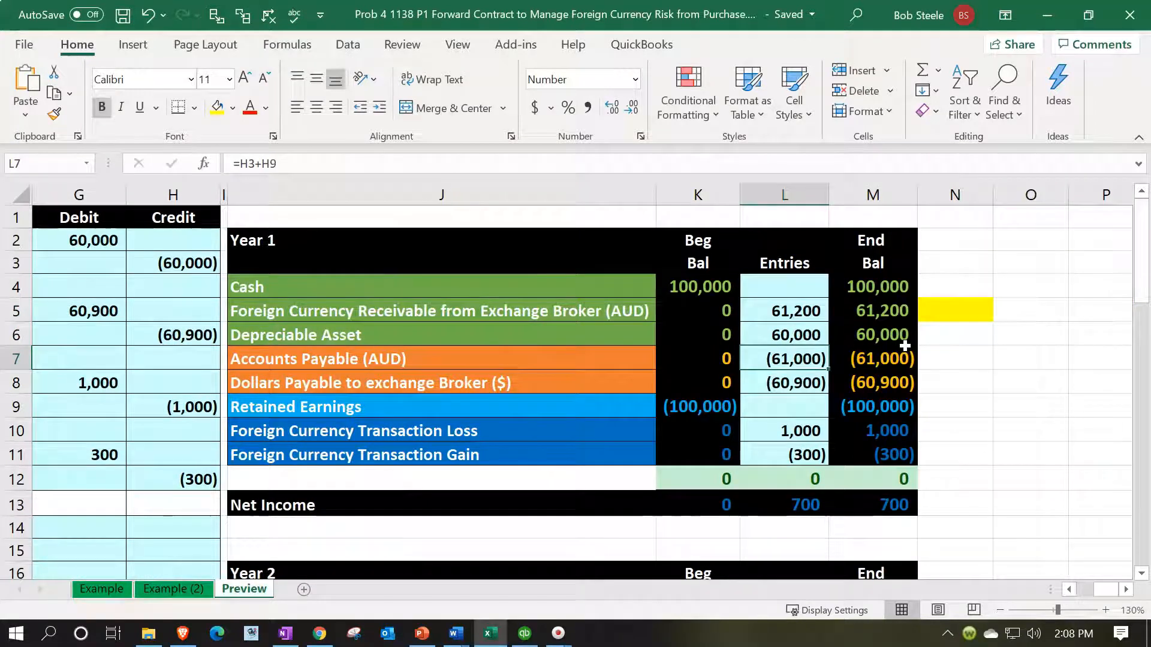
left_click(595, 306)
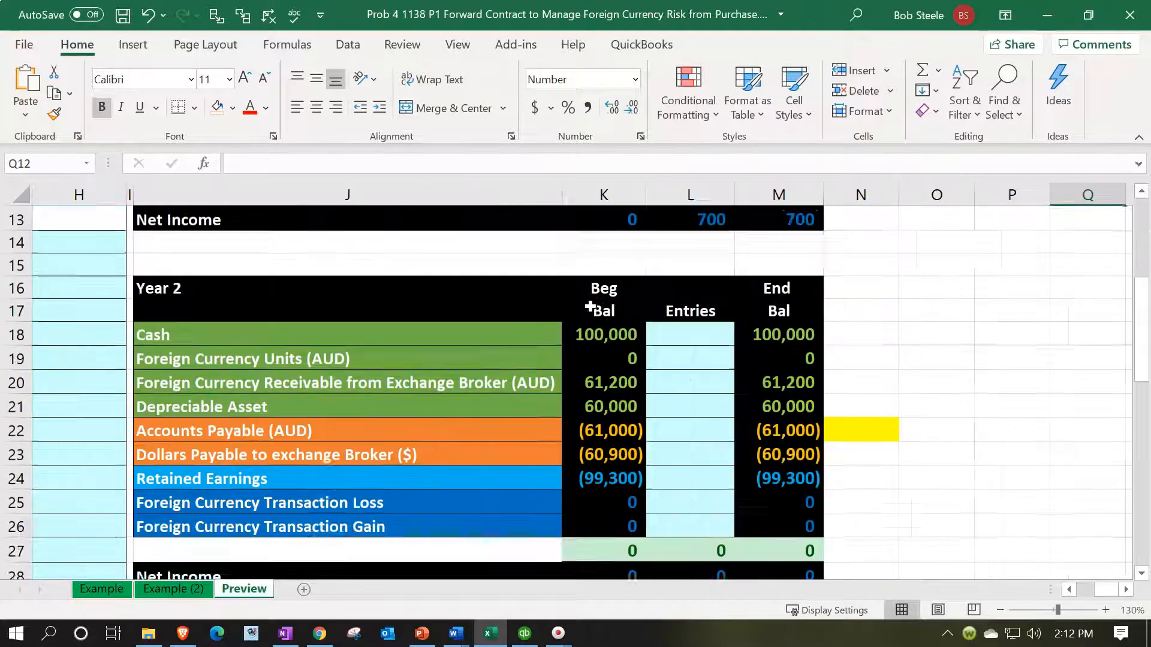
Step: Bring the Year 2 balances into view and place the Calculator in always-on-top mode over the table's account names
scroll(770, 460, "up", 4)
scroll(856, 355, "down", 1)
scroll(858, 352, "down", 4)
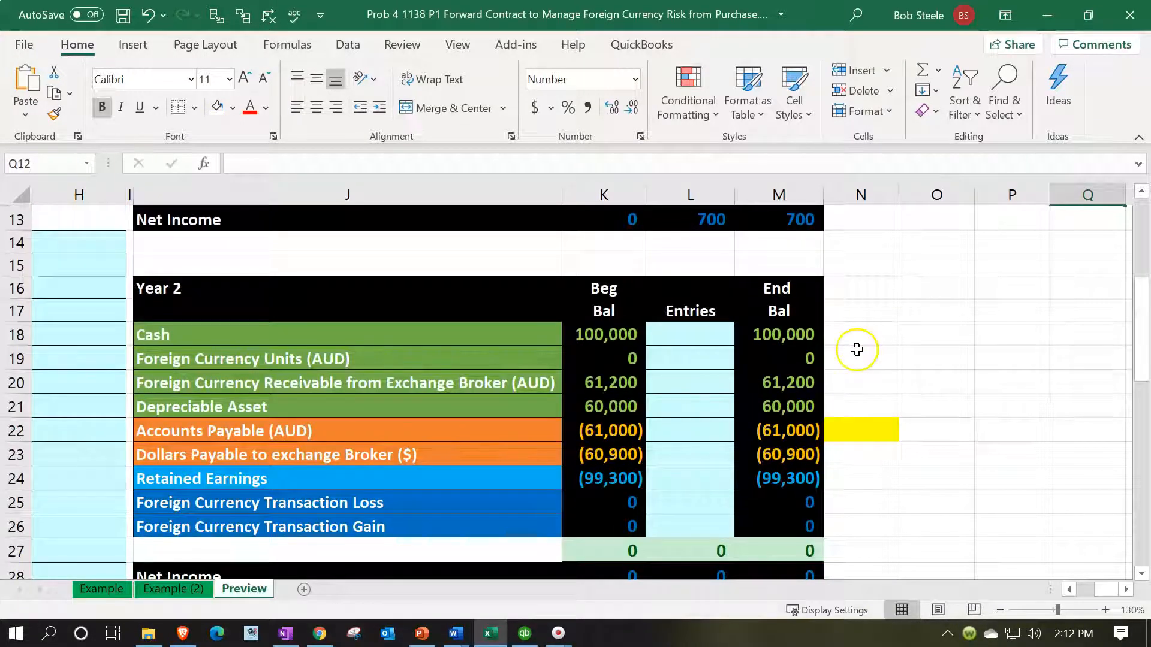
left_click(173, 287)
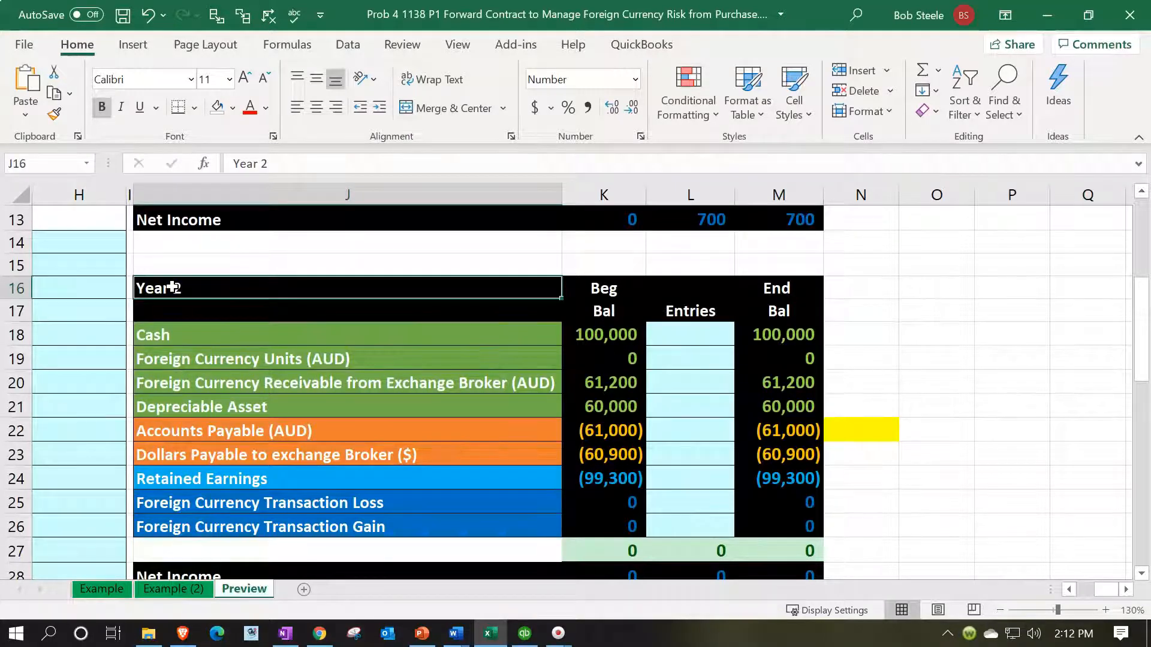
scroll(173, 287, "down", 1)
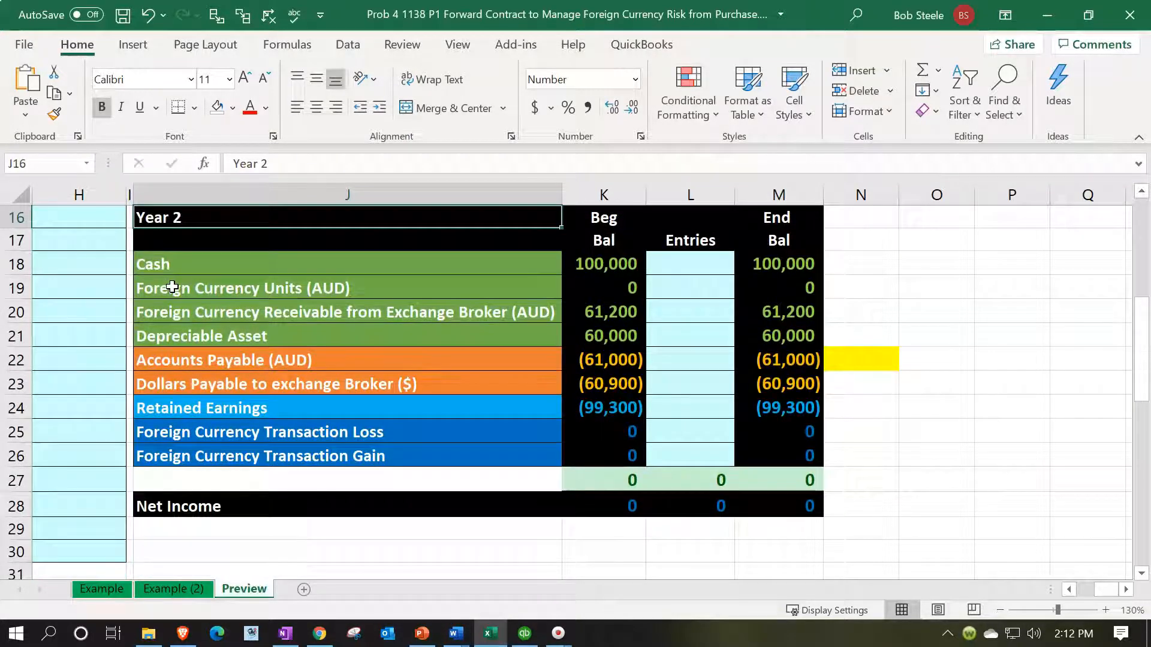
key("XF86Calculator")
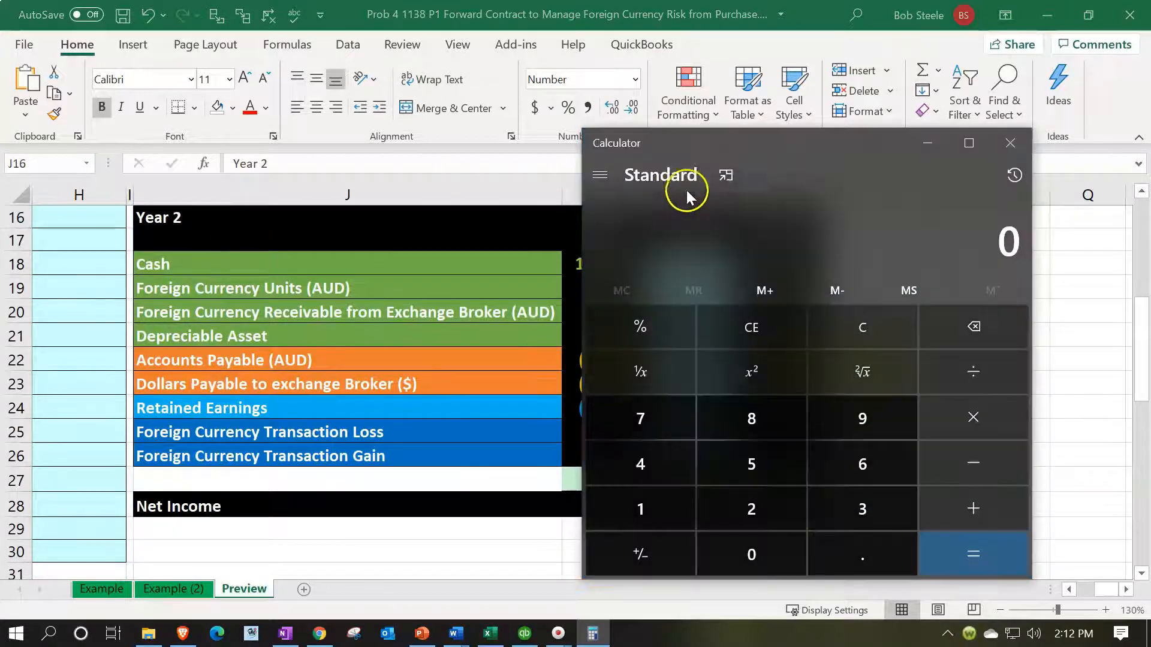
left_click(721, 168)
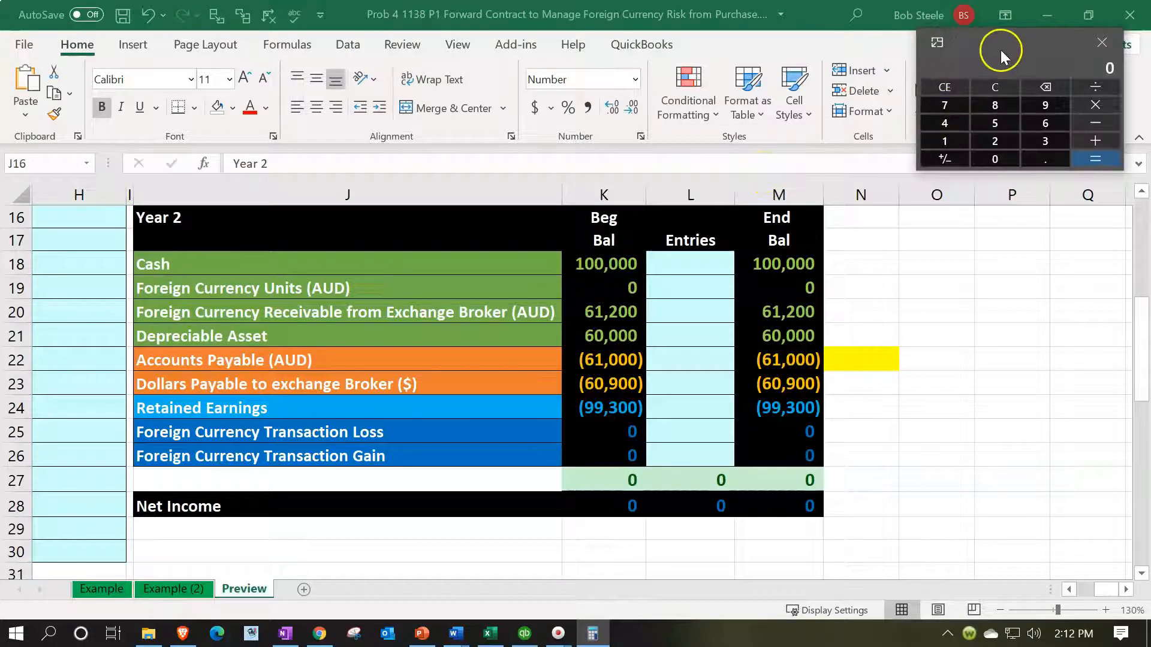
left_click_drag(423, 294, 324, 318)
left_click(354, 517)
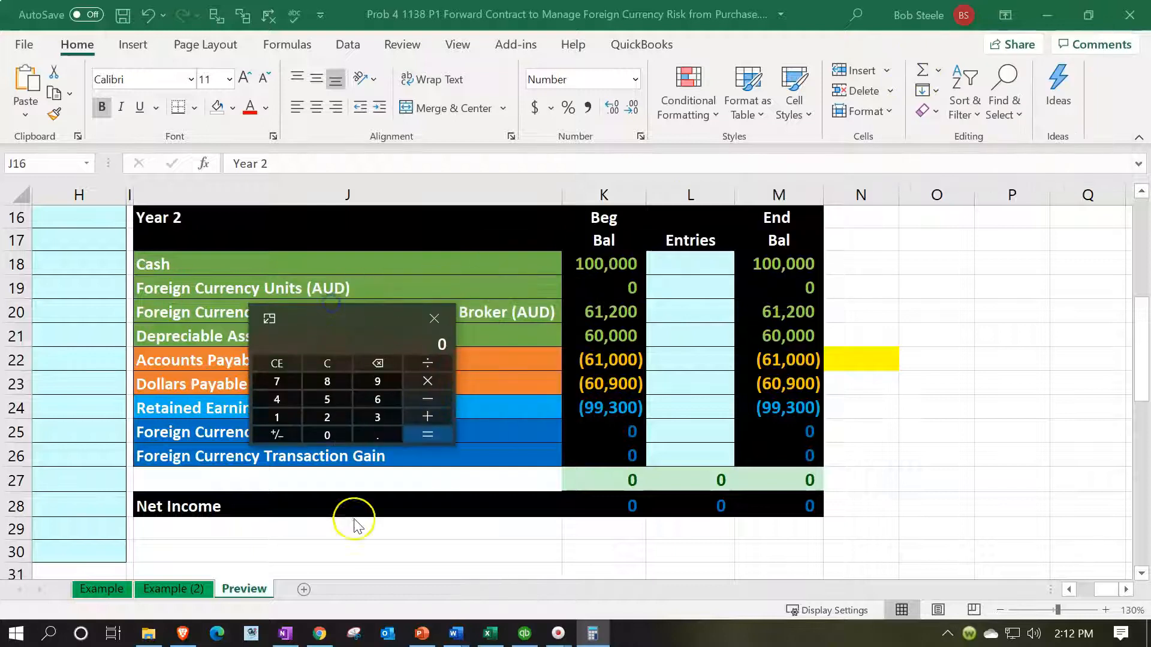
Step: Calculate the payable at the 03/31/x2 spot rate in the Calculator by multiplying 100,000 by 0.602
key("Left")
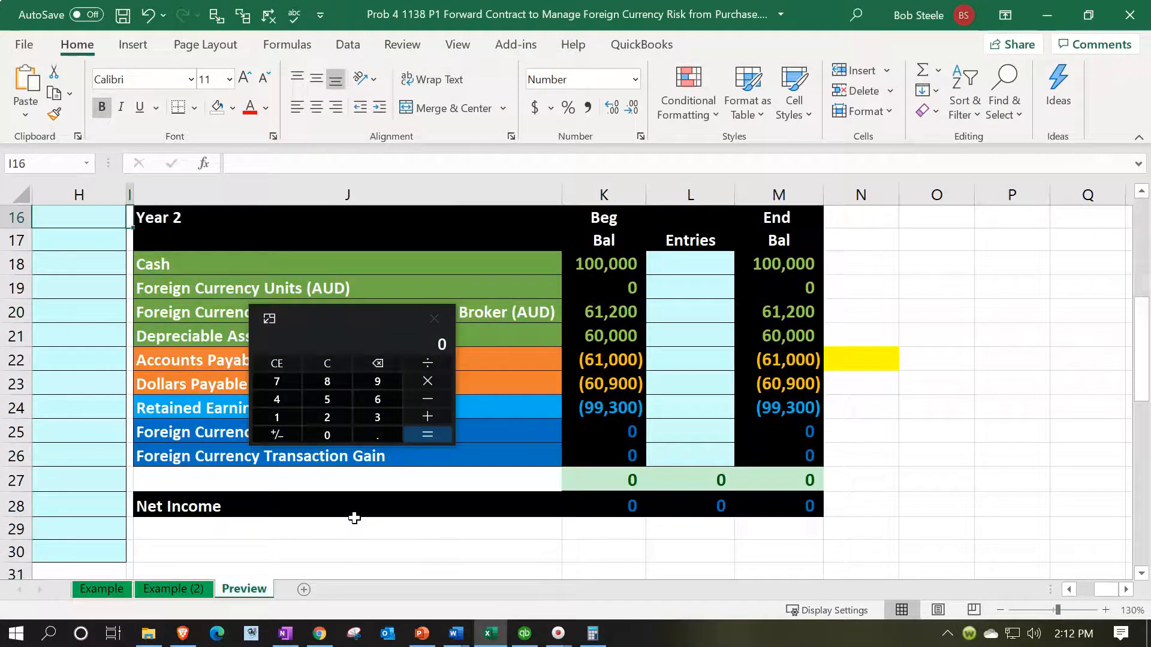
key("Home")
scroll(355, 518, "up", 3)
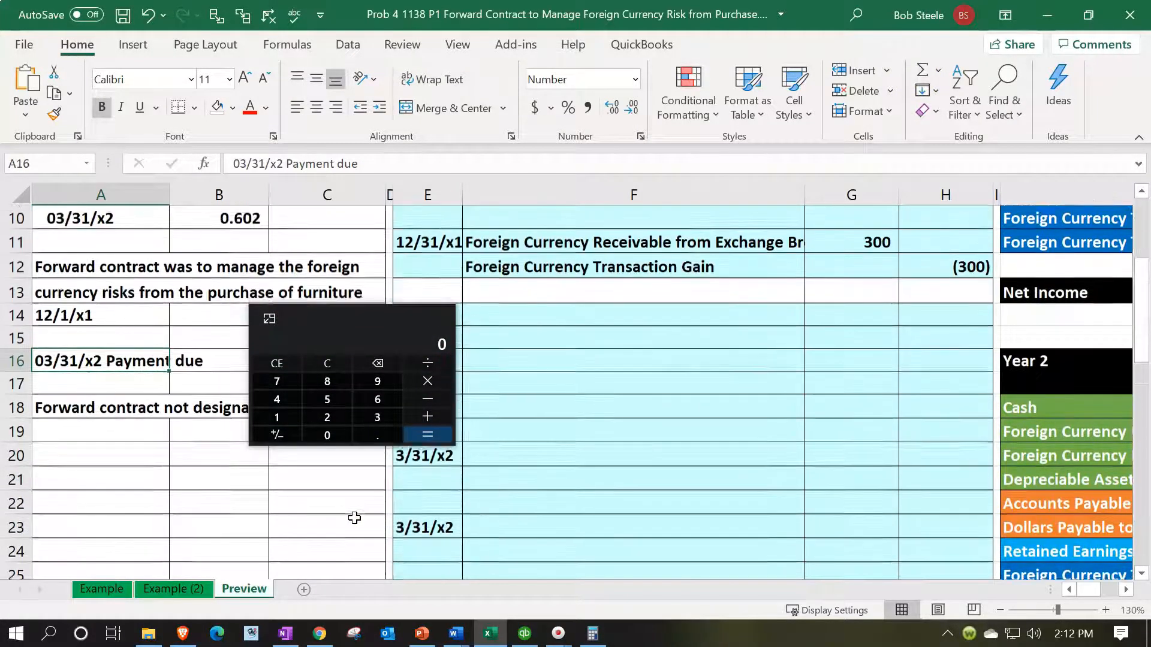
left_click(370, 347)
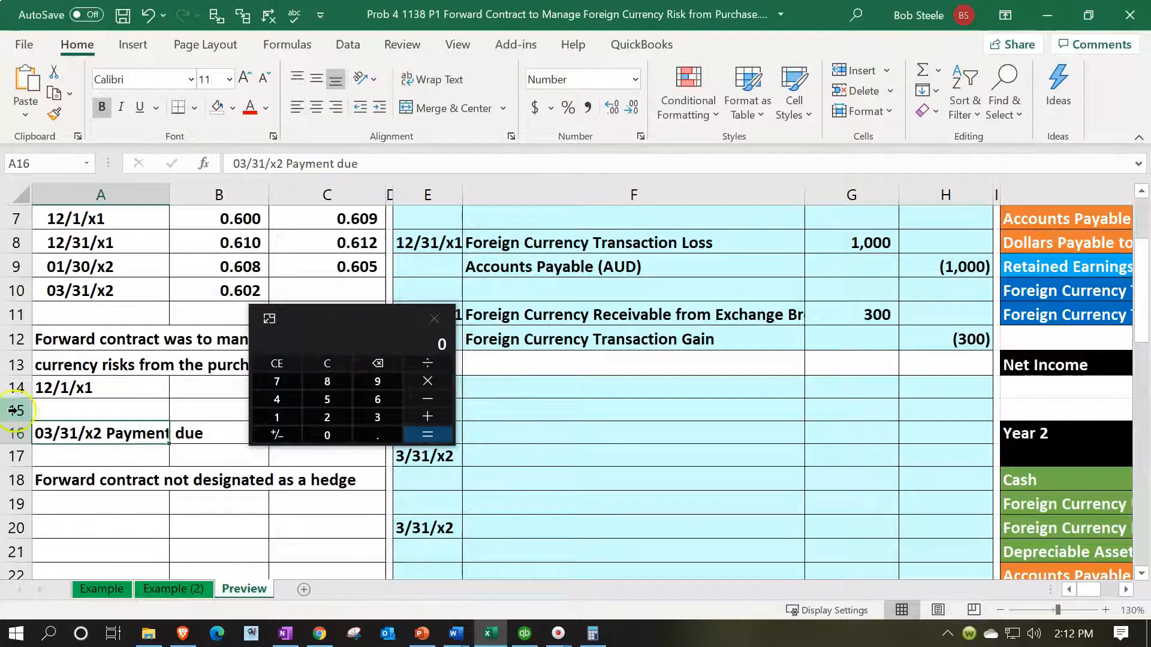
scroll(96, 387, "up", 1)
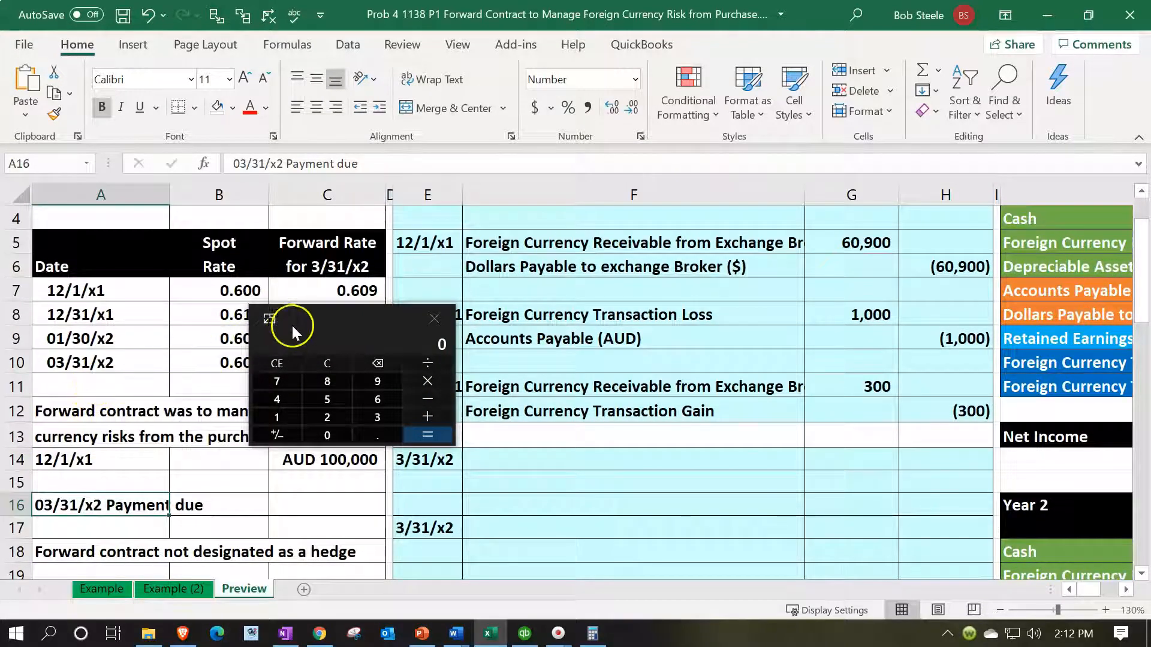
left_click_drag(326, 323, 287, 407)
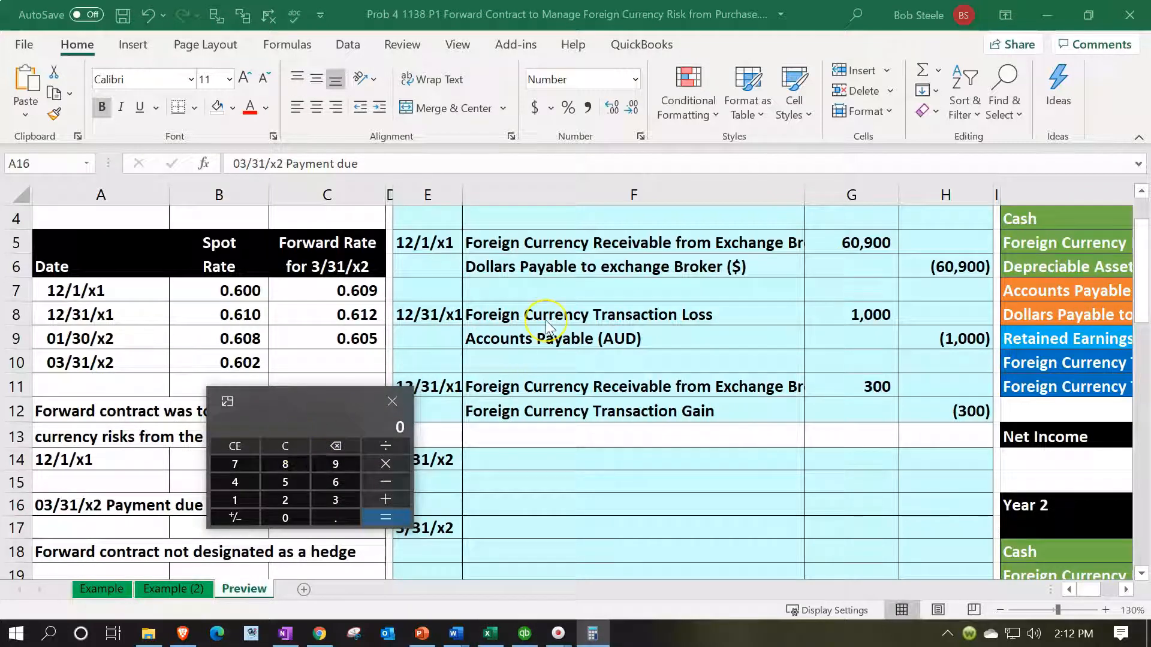
type("000")
key("asterisk")
type(".602")
key("Return")
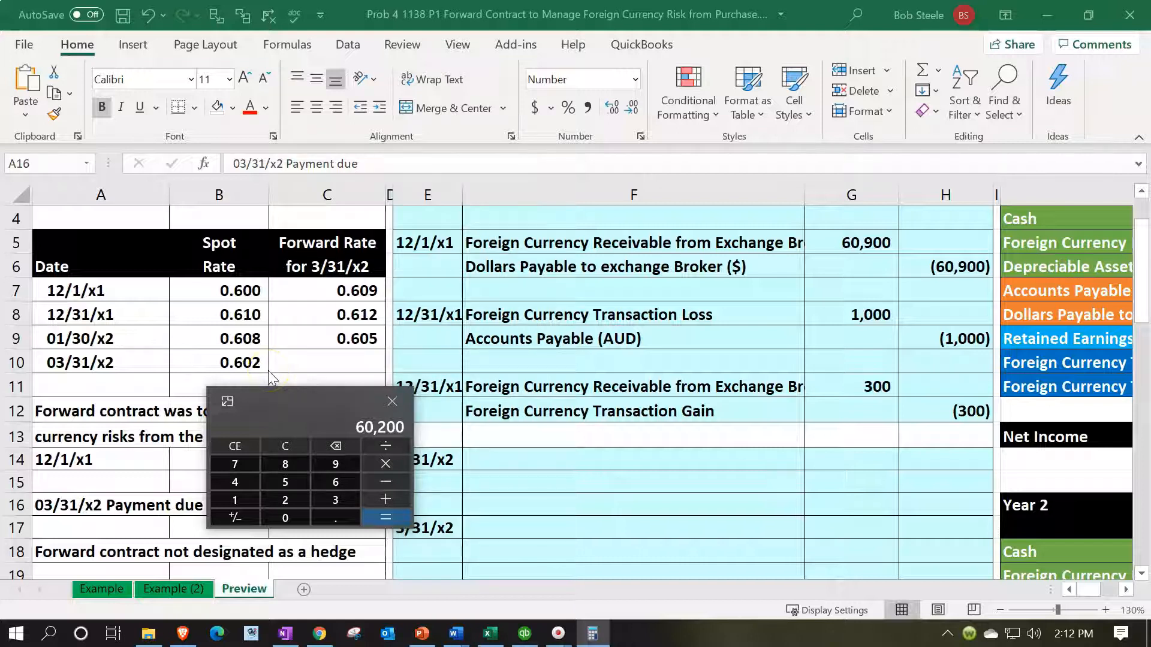
Step: Subtract the Year 2 Accounts Payable (AUD) beginning balance of 61,000 from the Calculator result
left_click(768, 521)
key("Right")
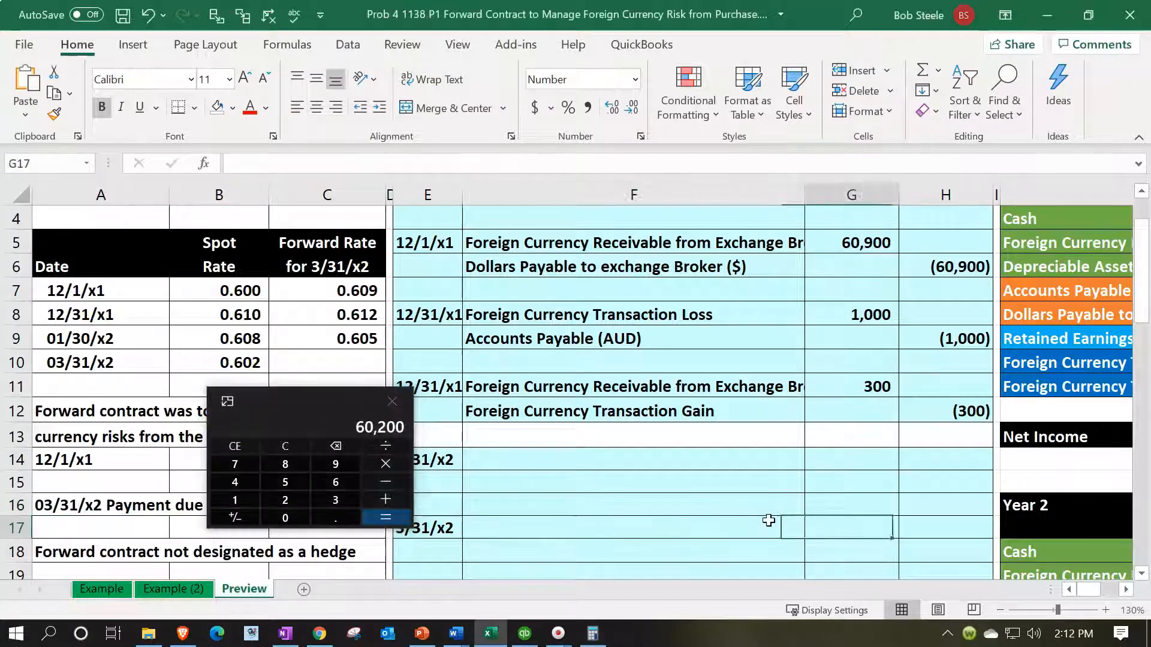
key("Right")
key("Right")
key("Right")
key("Right")
key("Right")
key("Right")
key("Right")
scroll(769, 520, "down", 1)
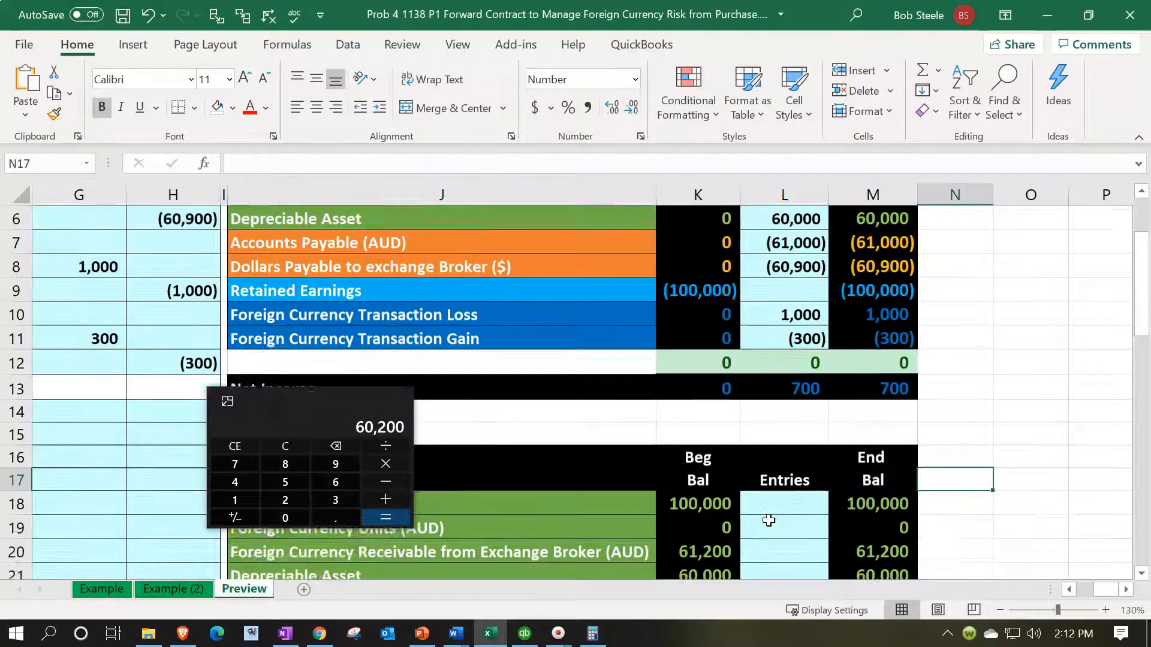
scroll(768, 520, "down", 2)
left_click_drag(288, 412, 855, 466)
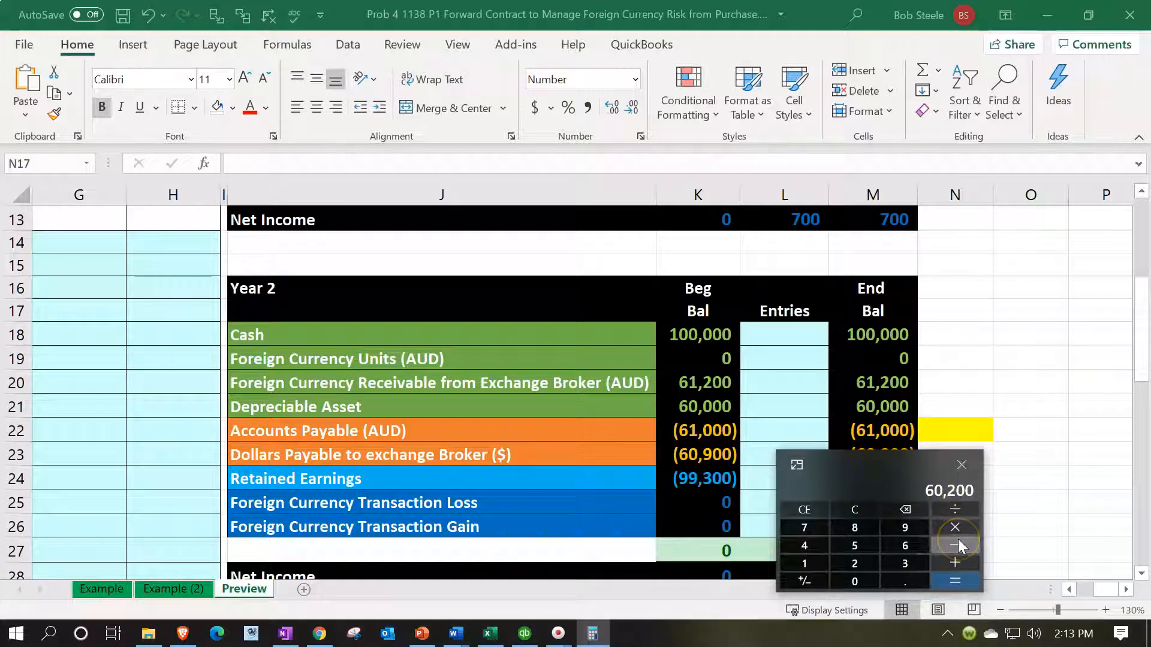
type("61")
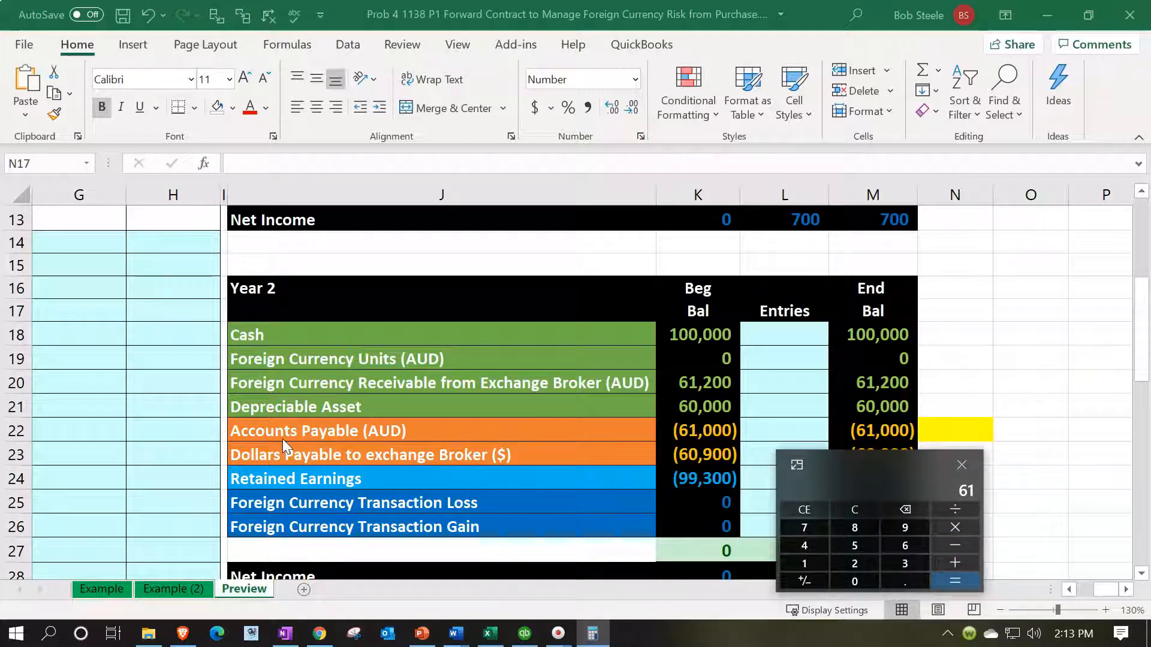
type(",000")
Step: Compare the 12/31/x1 and 03/31/x2 spot rates in the rate table, and put the Calculator out of the way
left_click(485, 304)
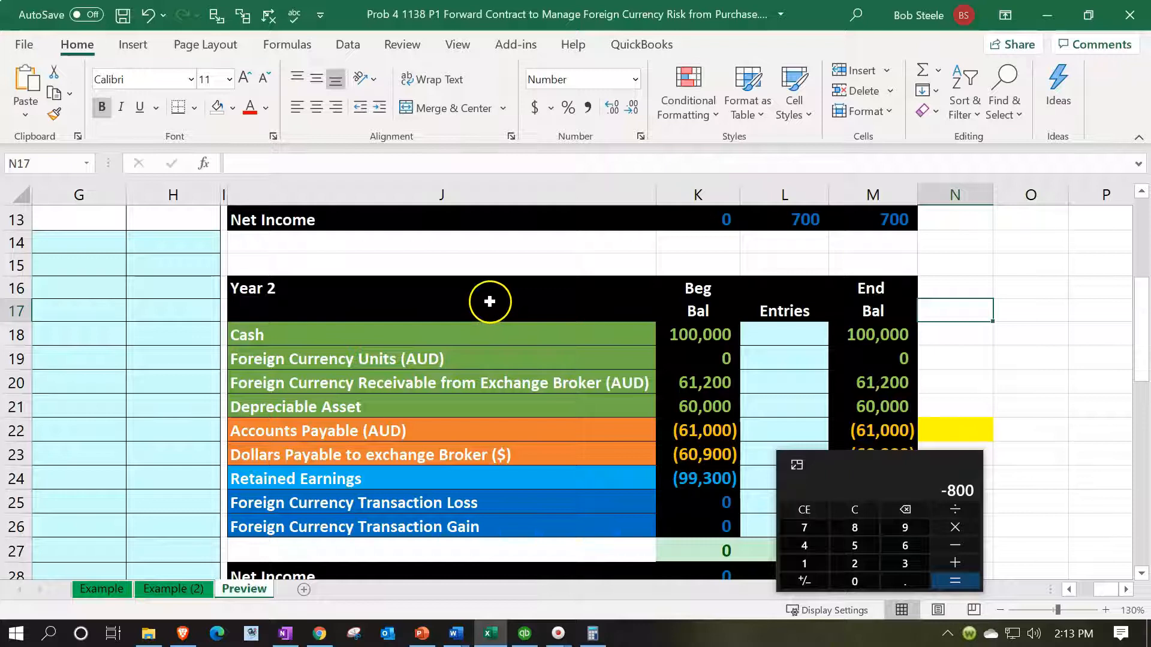
left_click(488, 302)
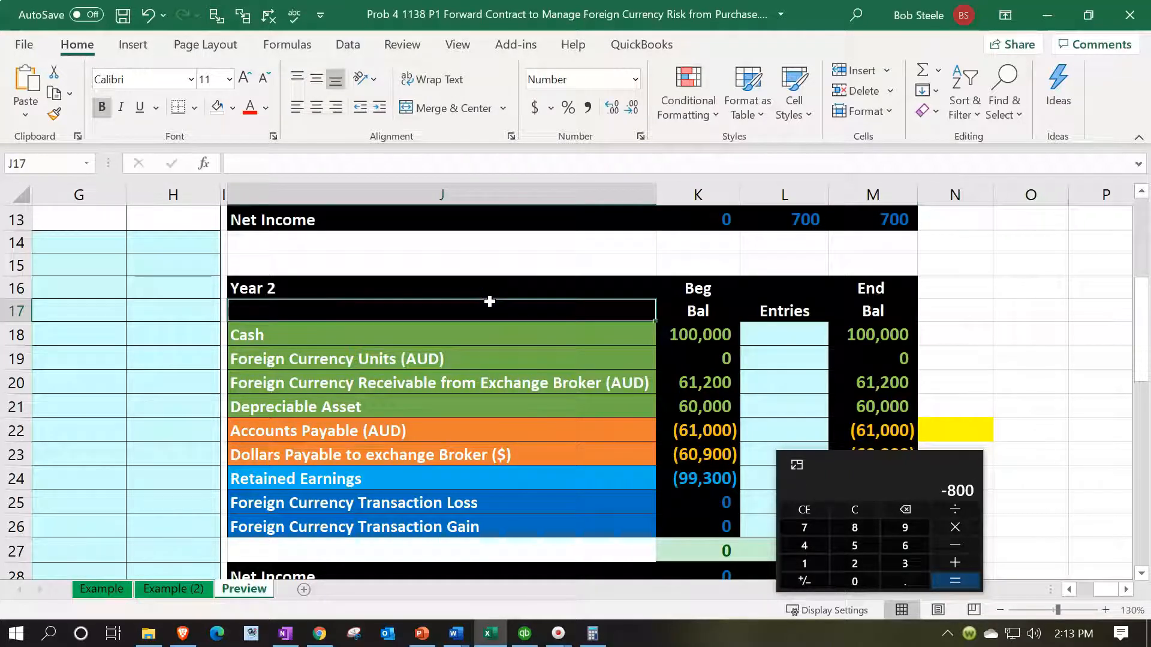
key("Home")
scroll(490, 301, "up", 1)
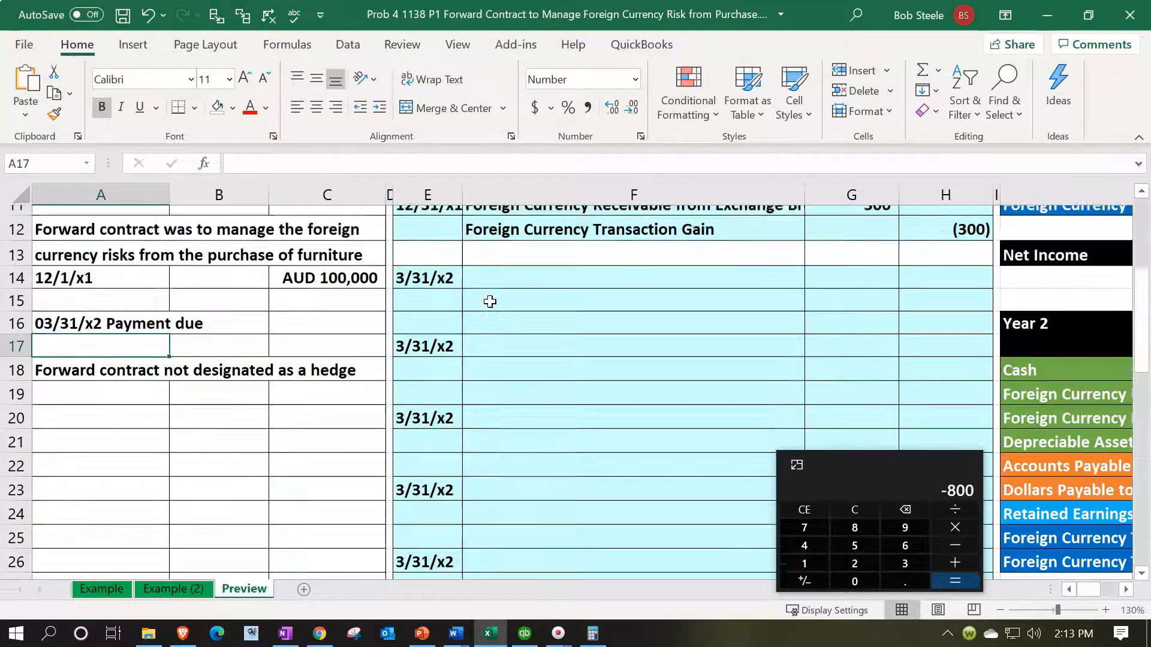
scroll(490, 302, "up", 4)
left_click(246, 382)
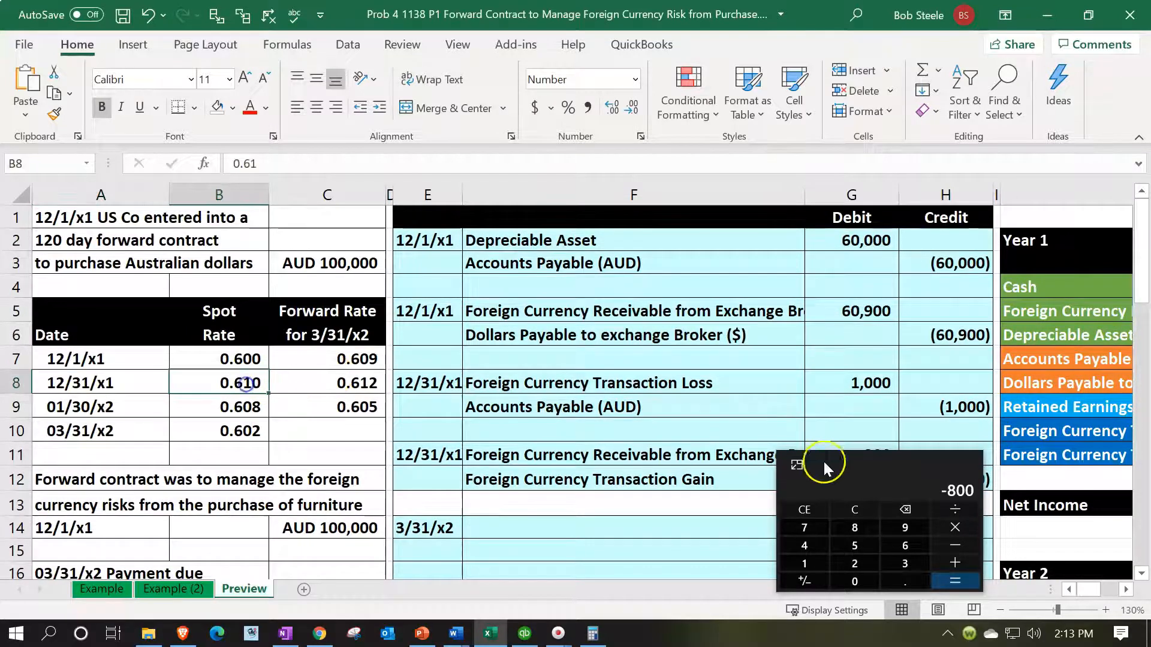
left_click_drag(865, 462, 380, 376)
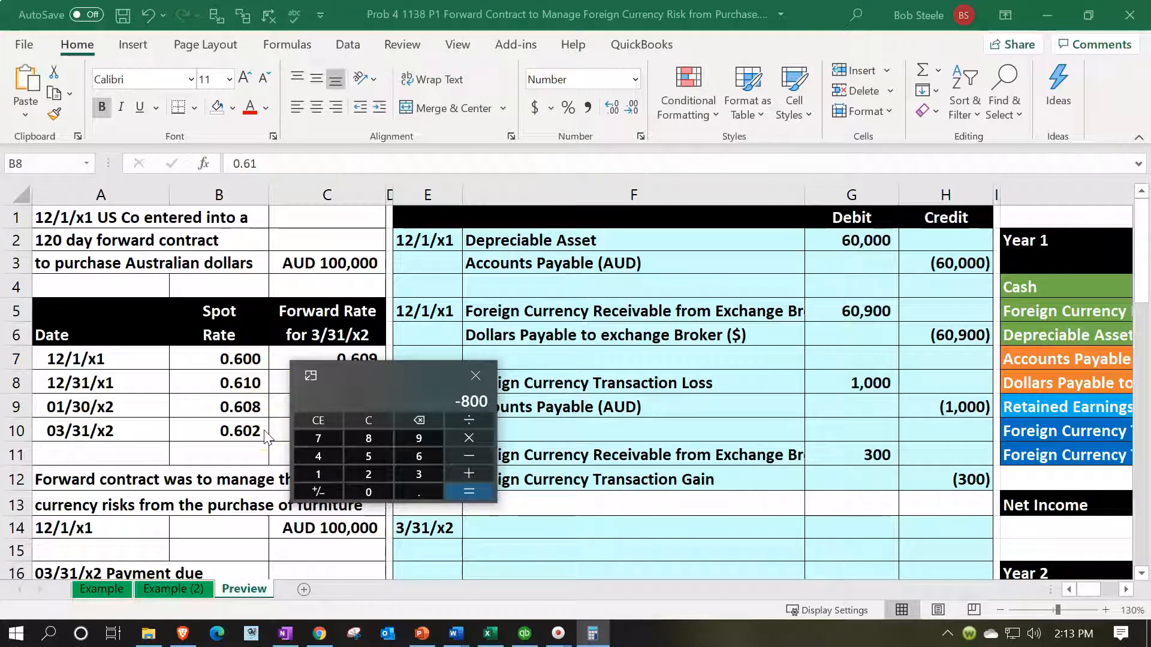
left_click(189, 389)
left_click_drag(359, 372, 545, 0)
left_click(592, 634)
Step: Link F14, the first line of the 3/31/x2 journal entry, to the Year 2 Accounts Payable (AUD) account name in J22
scroll(617, 476, "down", 2)
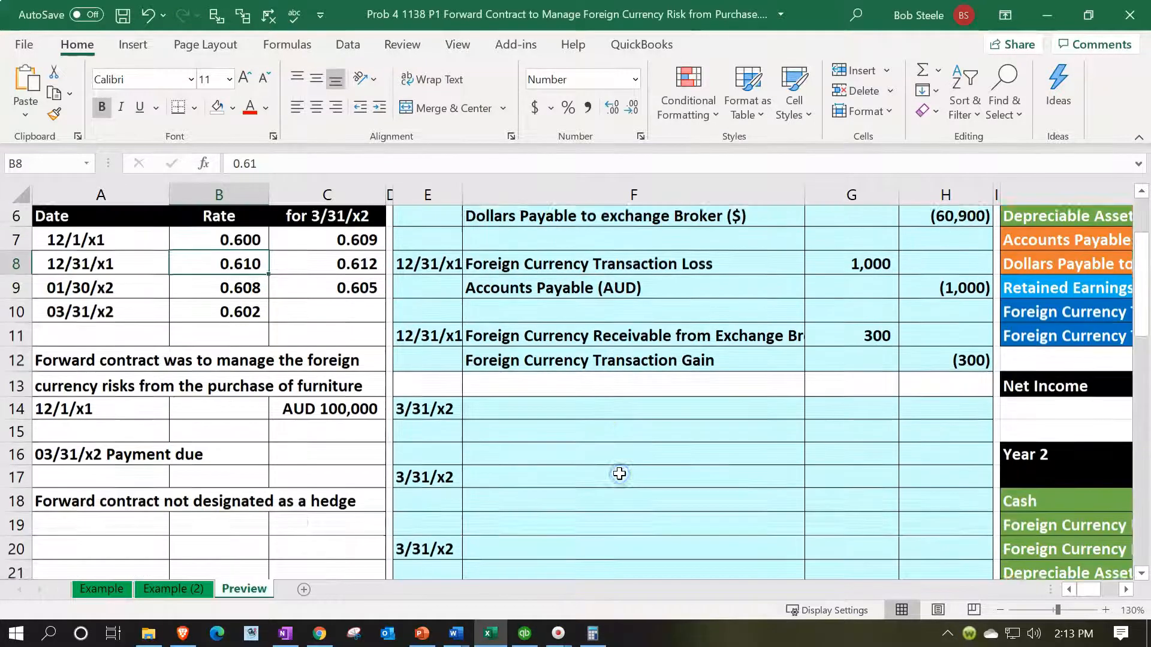
left_click(575, 396)
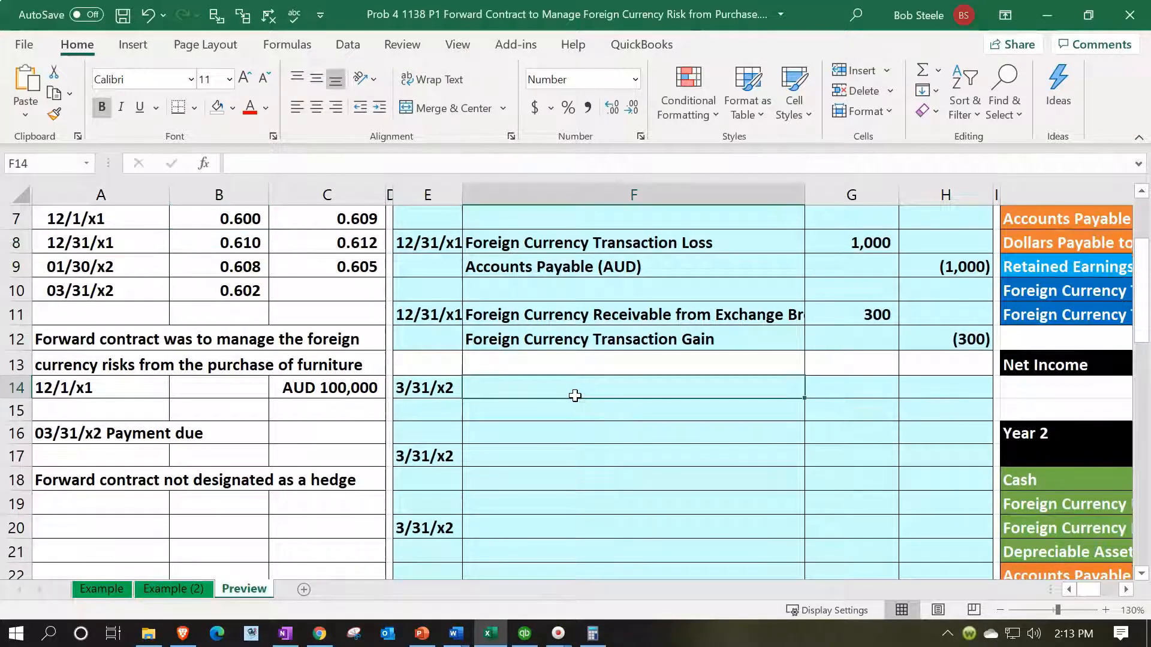
type("=")
key("Right")
key("Right")
key("Right")
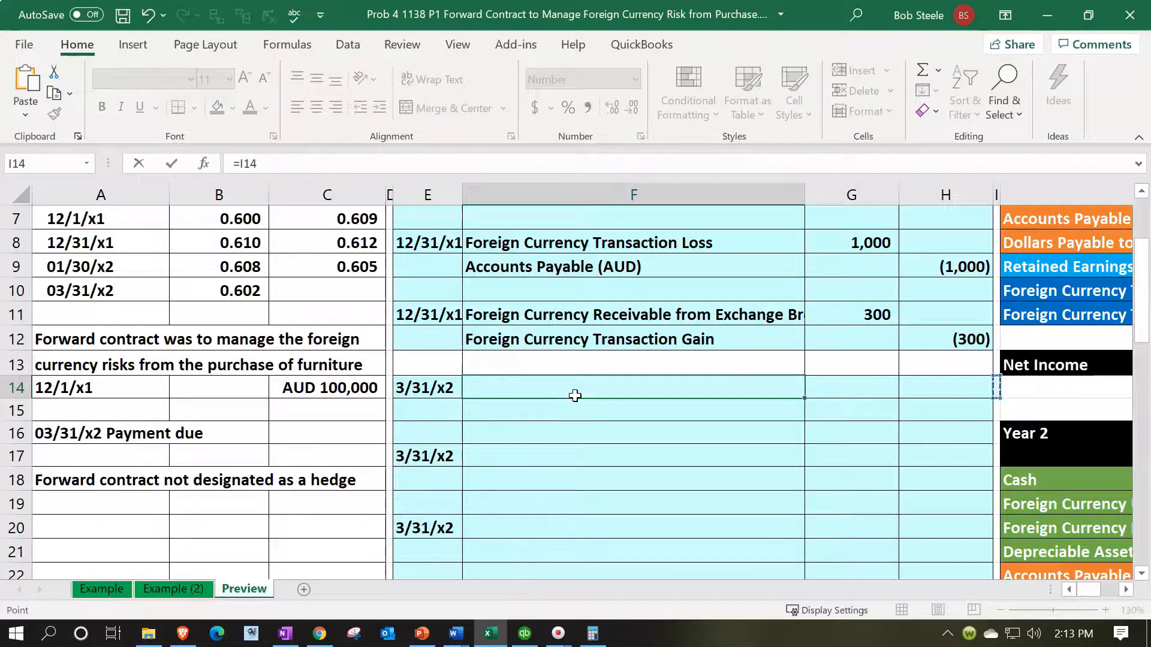
key("Right")
key("Right")
key("Down")
key("Down")
key("Down")
key("Down")
key("Down")
key("Down")
key("Down")
key("Down")
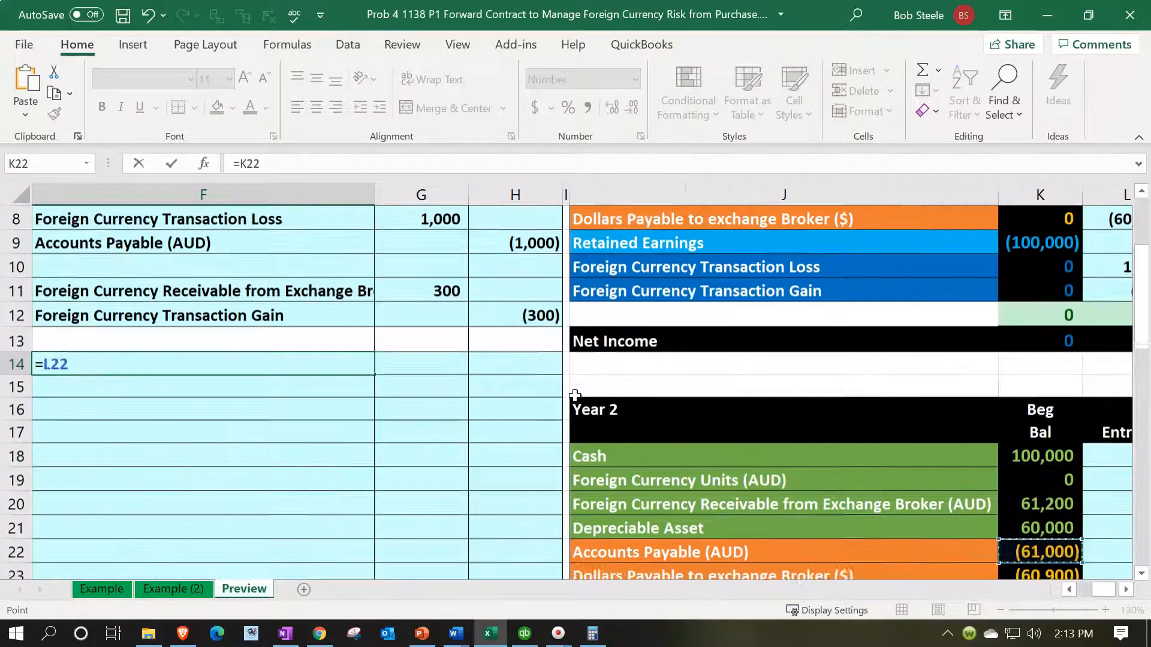
key("Right")
key("Right")
key("Down")
key("Left")
key("Left")
key("Left")
key("Up")
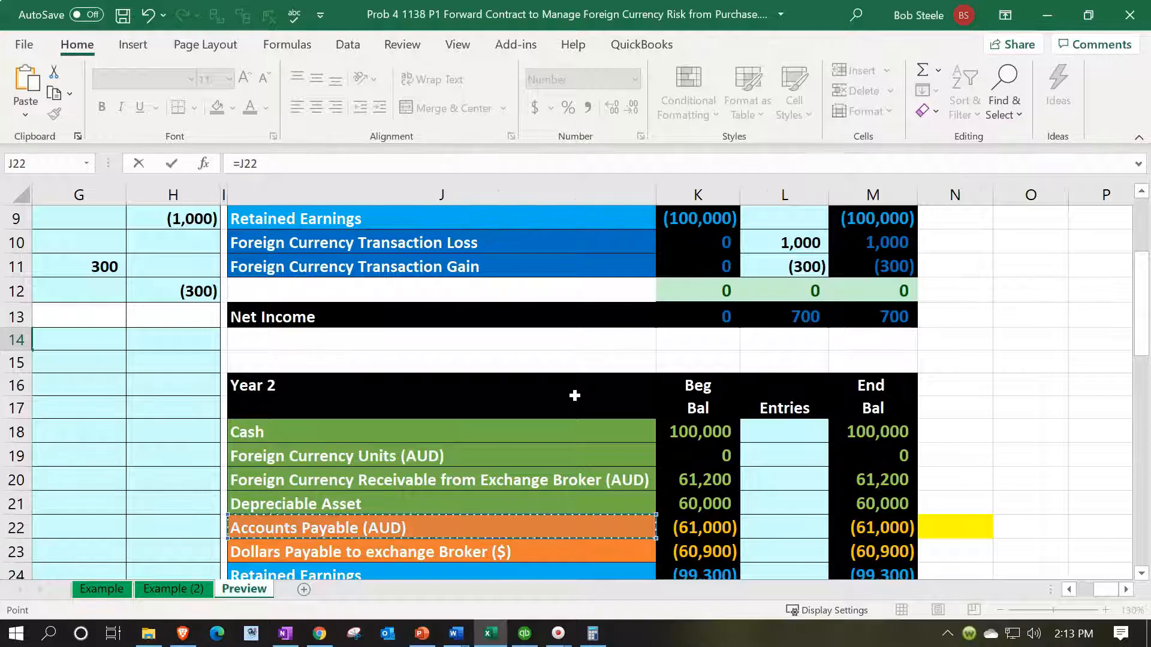
key("Return")
Step: Link F15 to the Foreign Currency Transaction Gain account name in the Year 2 balance table
type("=")
key("Down")
key("Down")
key("Down")
key("Down")
key("Down")
key("Down")
key("Down")
key("Down")
key("Down")
key("Down")
key("Down")
key("Down")
key("Down")
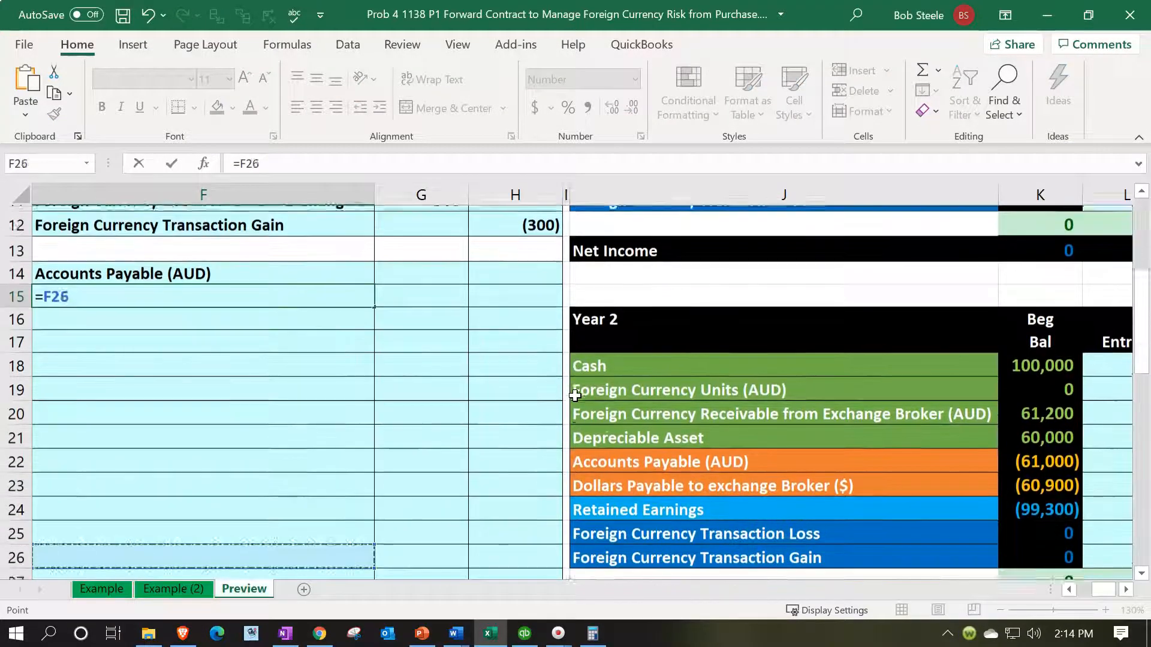
key("Right")
key("Right")
key("Right")
key("Right")
key("Right")
key("Up")
key("Up")
key("Left")
key("Return")
Step: Enter the formula =(B10-B8)*C3 in G14 as the Accounts Payable (AUD) debit
key("Up")
key("Up")
key("Up")
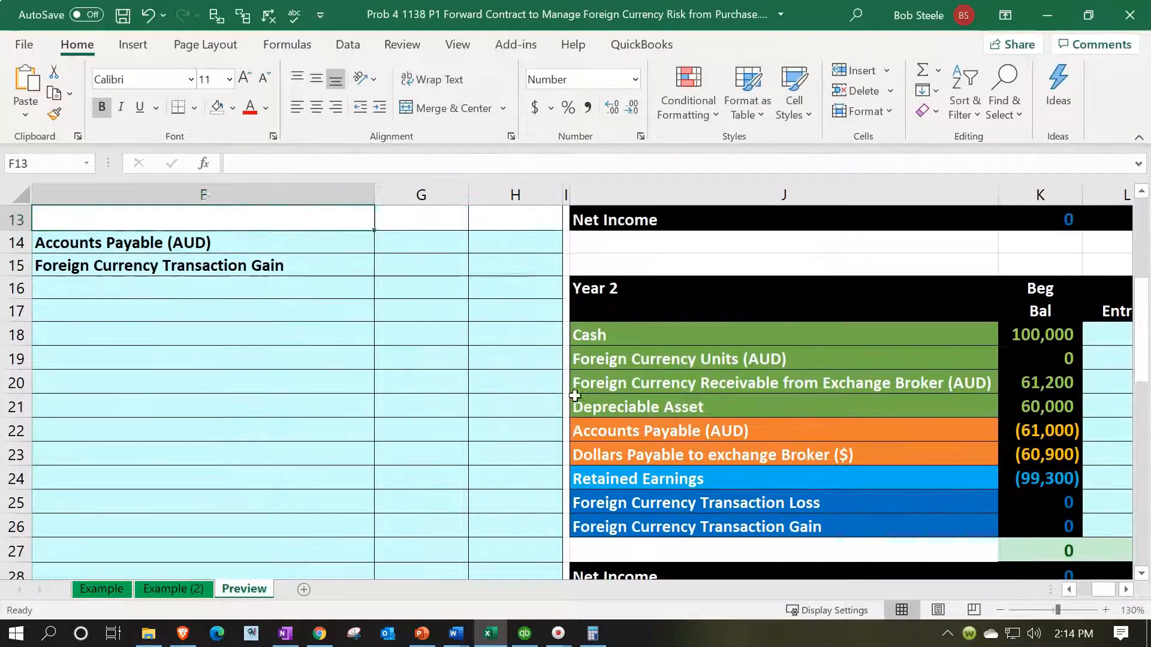
key("Left")
key("Left")
key("Right")
key("Right")
key("Right")
key("Down")
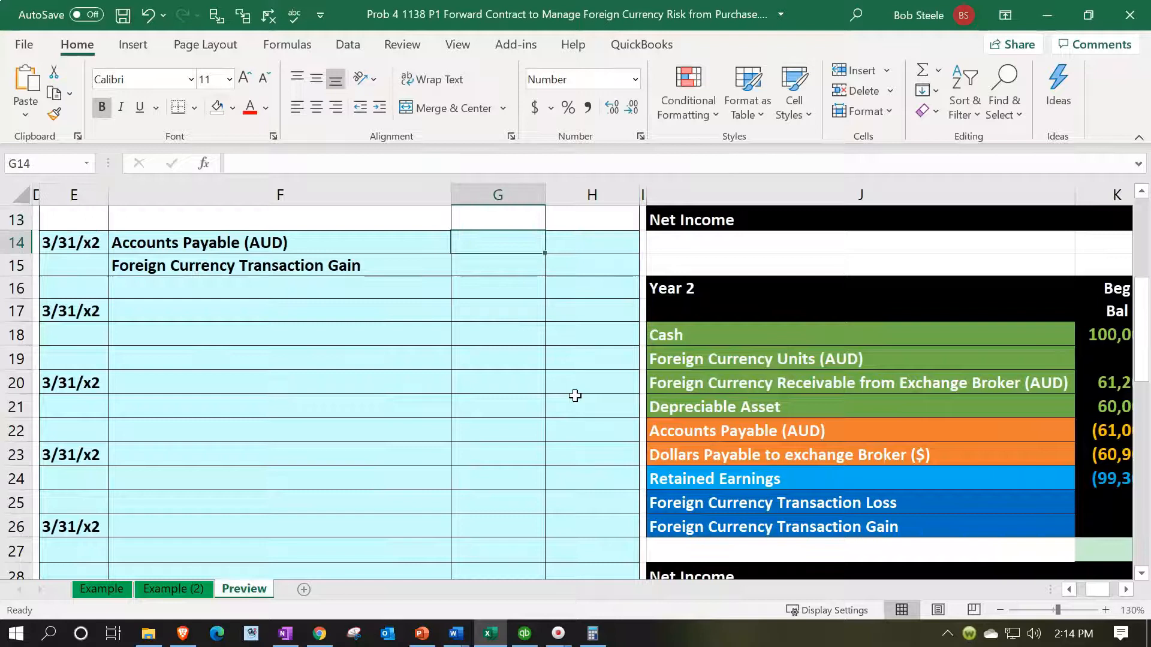
type("=")
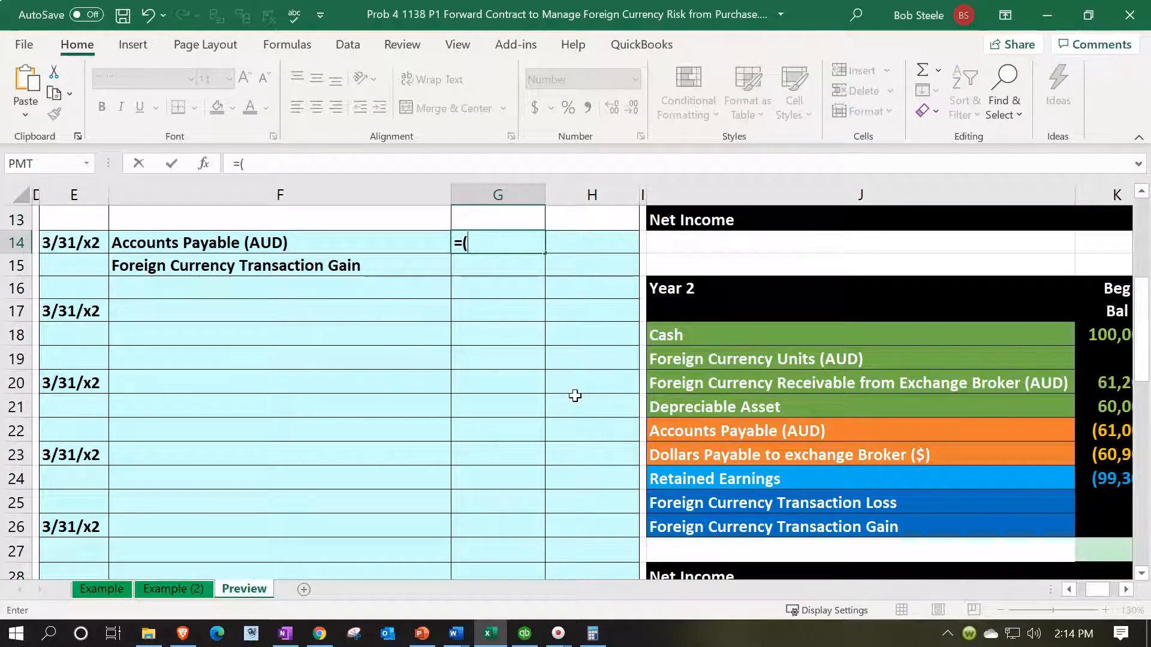
type("(")
key("Left")
key("Left")
key("Left")
key("Left")
key("Left")
key("Left")
key("Up")
key("Up")
key("Up")
key("Up")
key("Up")
key("Up")
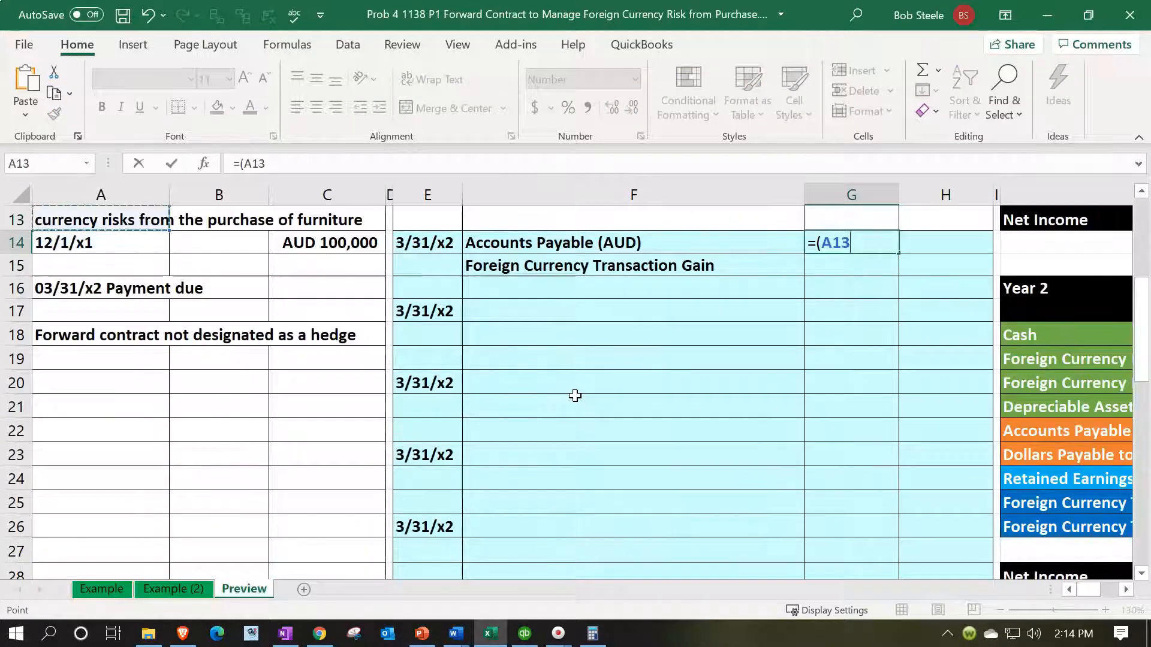
key("Up")
key("Down")
key("Down")
key("Down")
key("Down")
key("Right")
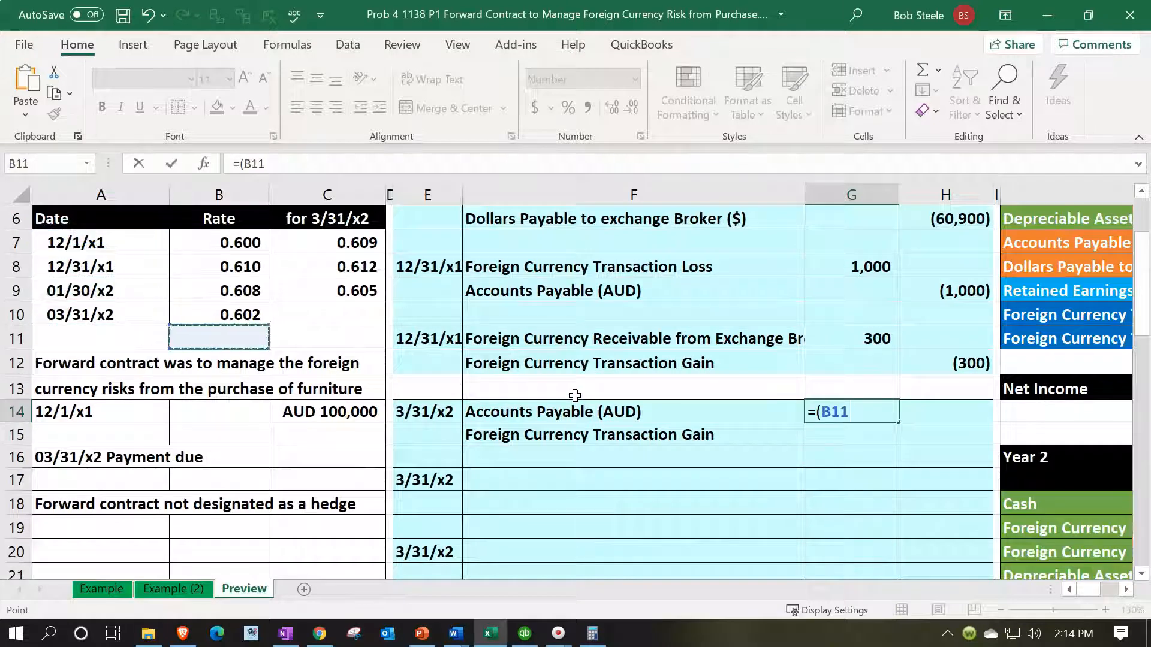
key("Up")
type("-")
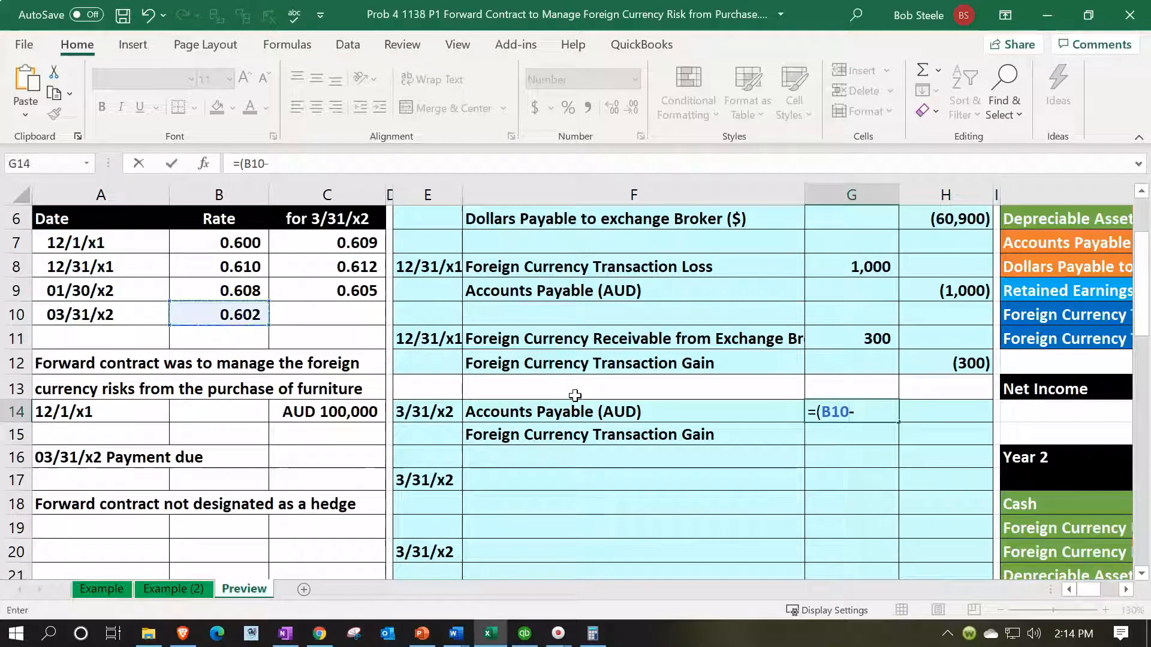
left_click(250, 267)
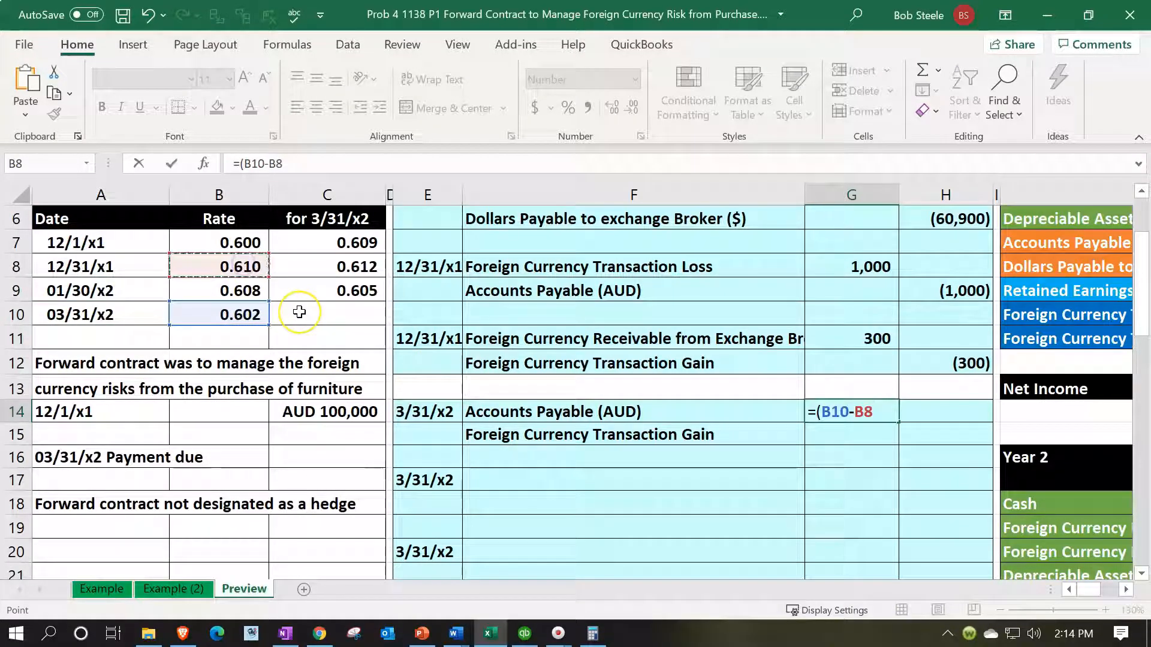
type("_")
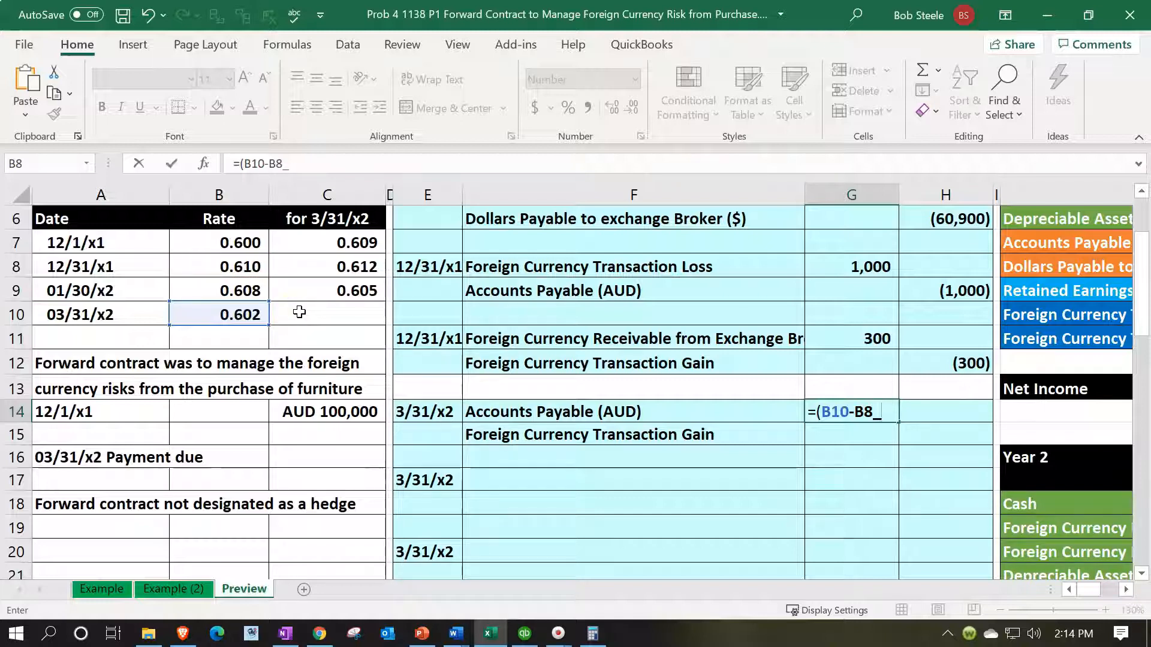
key("BackSpace")
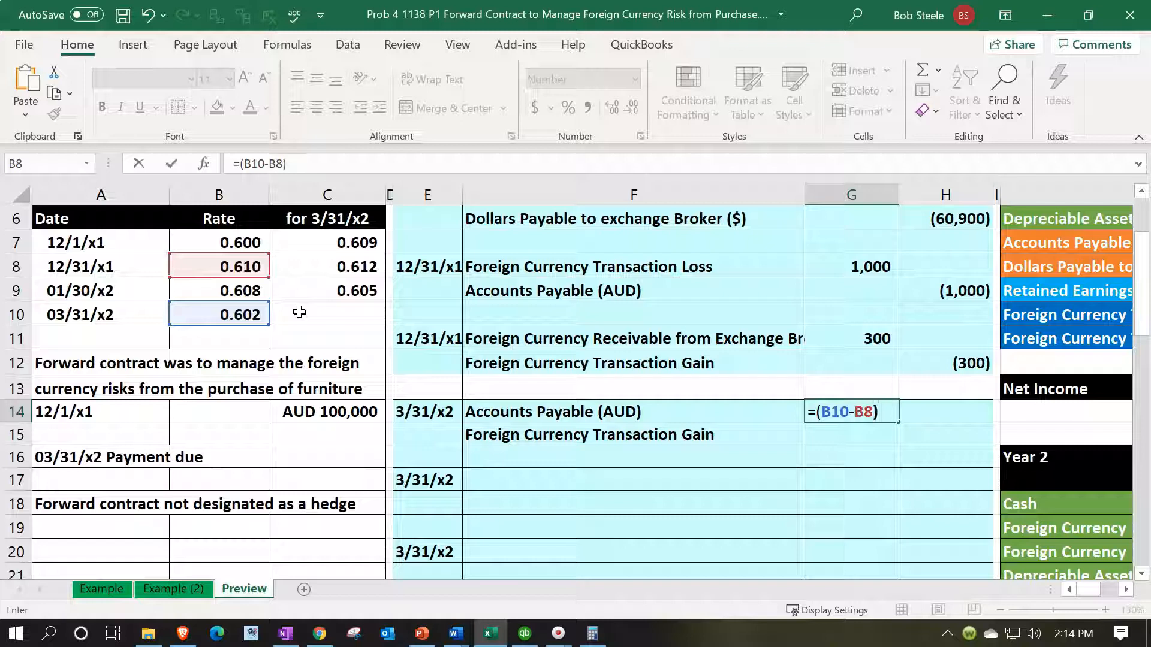
type(")*")
scroll(300, 311, "up", 1)
left_click(331, 216)
key("Return")
Step: Reverse the sign of the formula in G14 to make the Accounts Payable (AUD) debit positive
key("Tab")
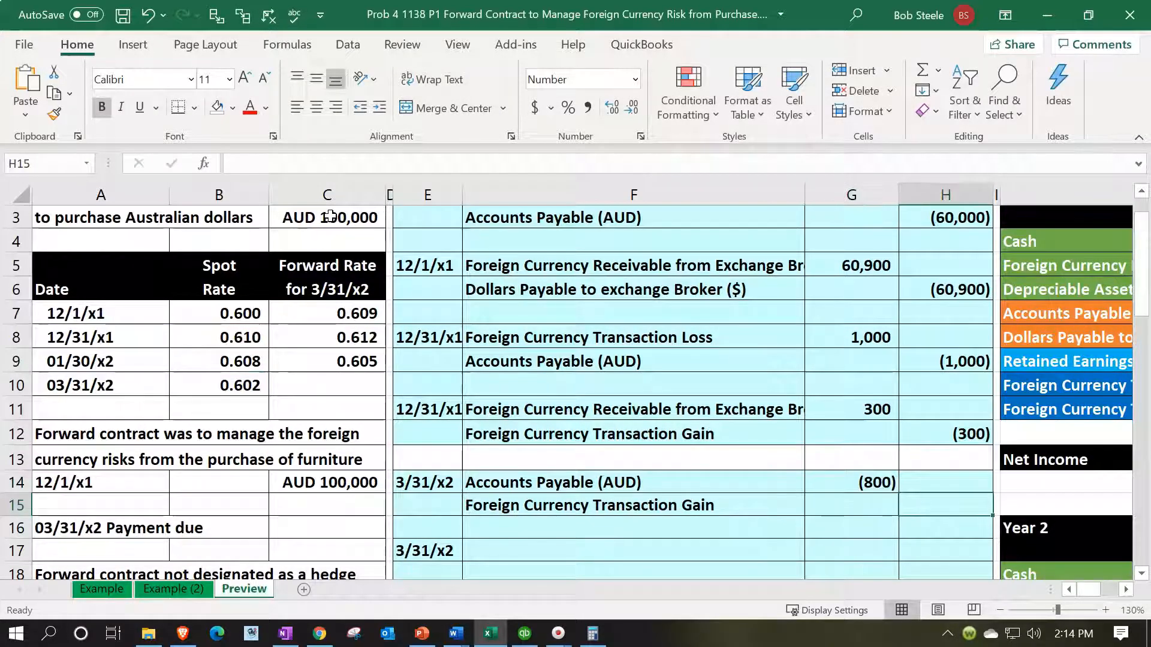
key("Left")
key("Up")
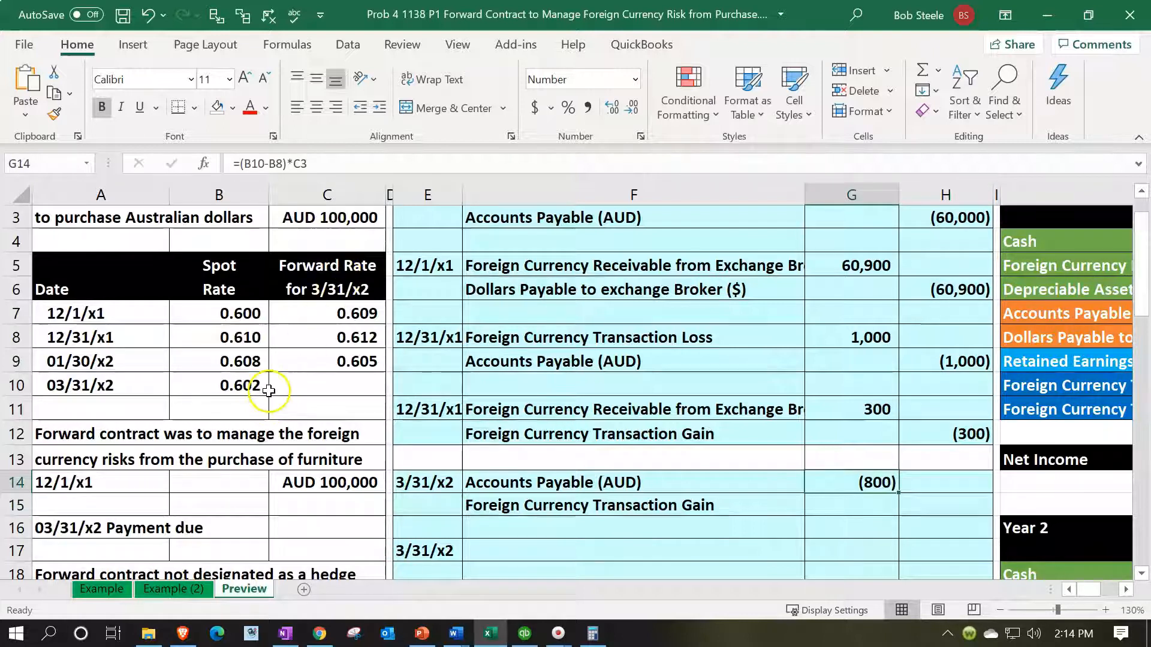
double_click(833, 483)
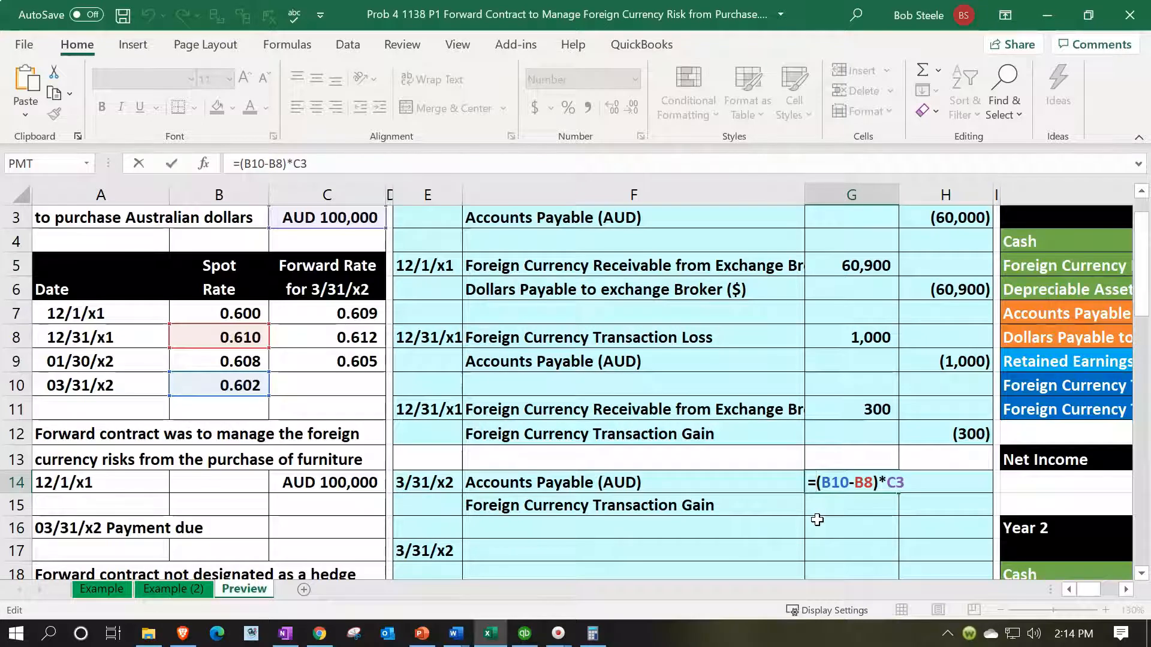
key("Return")
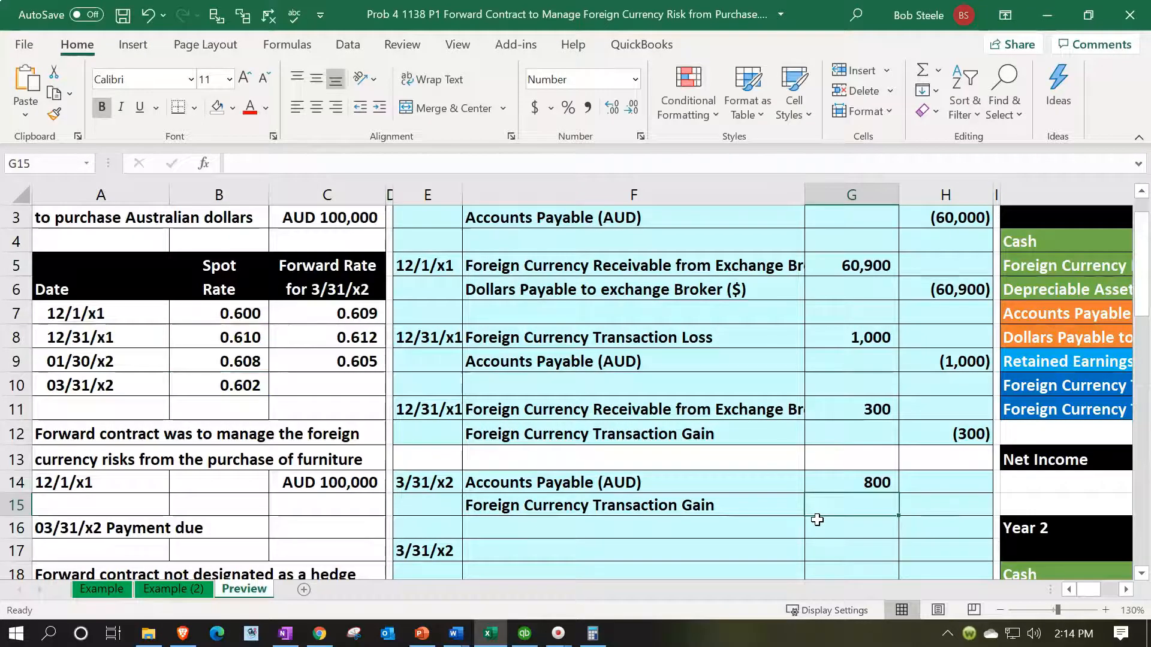
Step: Enter the Foreign Currency Transaction Gain credit in H15 as the negative of the debit in G14
key("Right")
type("-")
key("Left")
key("Up")
key("Return")
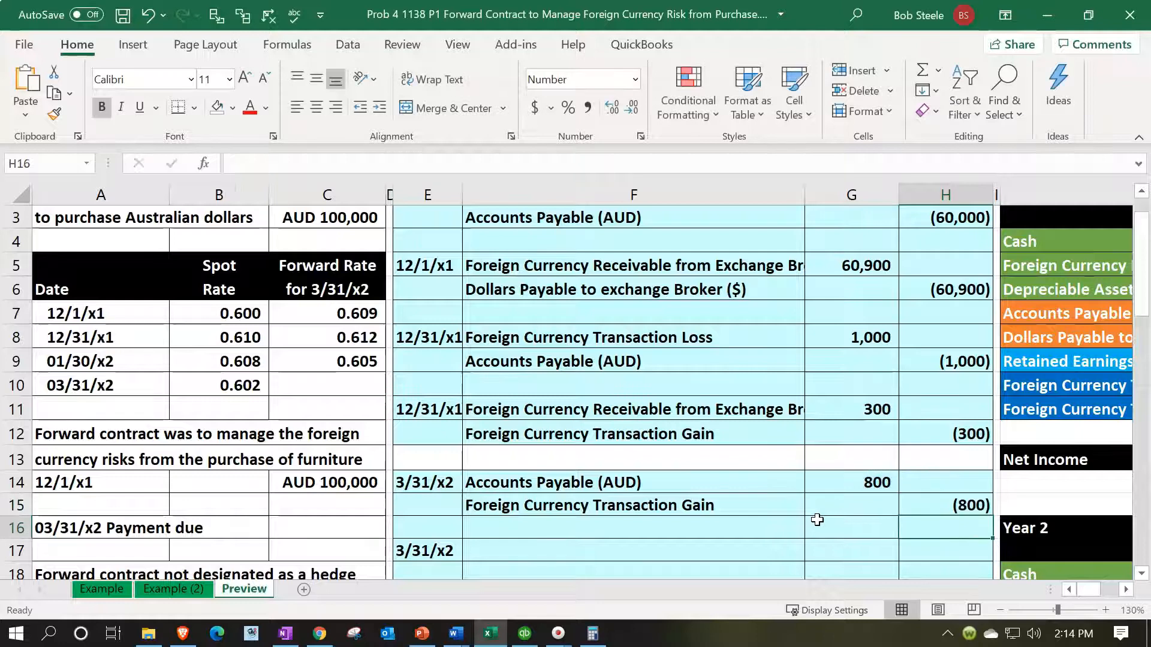
Step: Post the Accounts Payable (AUD) debit to the Year 2 Entries column by linking L22 to G14
key("Down")
key("Down")
key("Down")
key("Down")
key("Right")
key("Right")
key("Right")
key("Right")
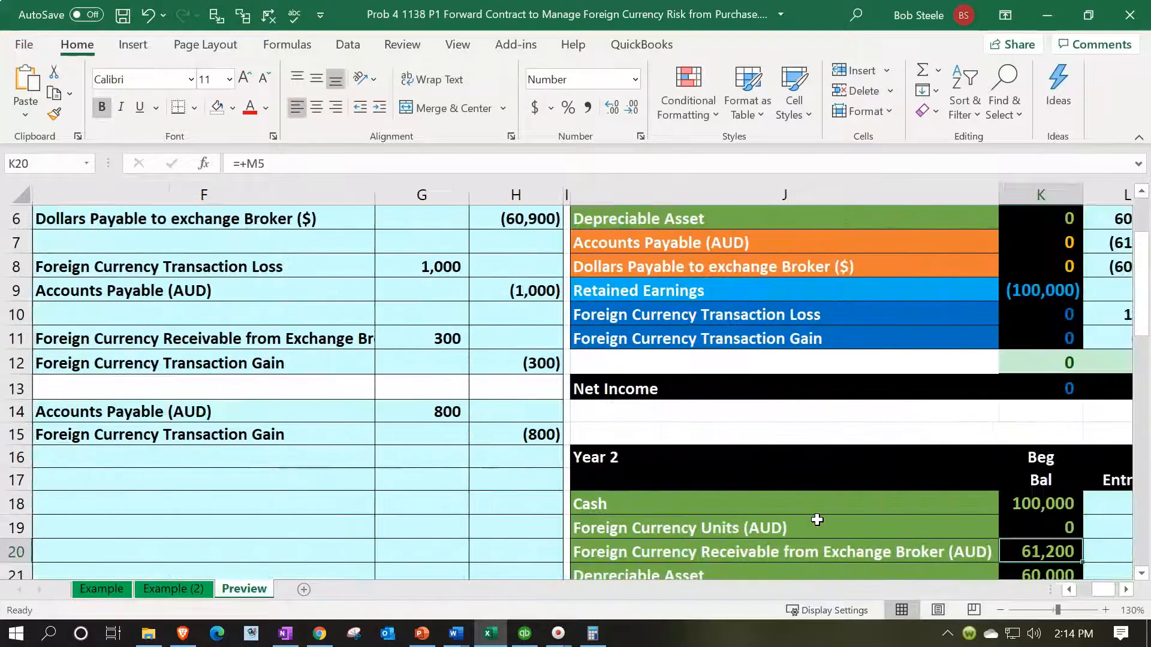
scroll(817, 519, "down", 1)
left_click(817, 519)
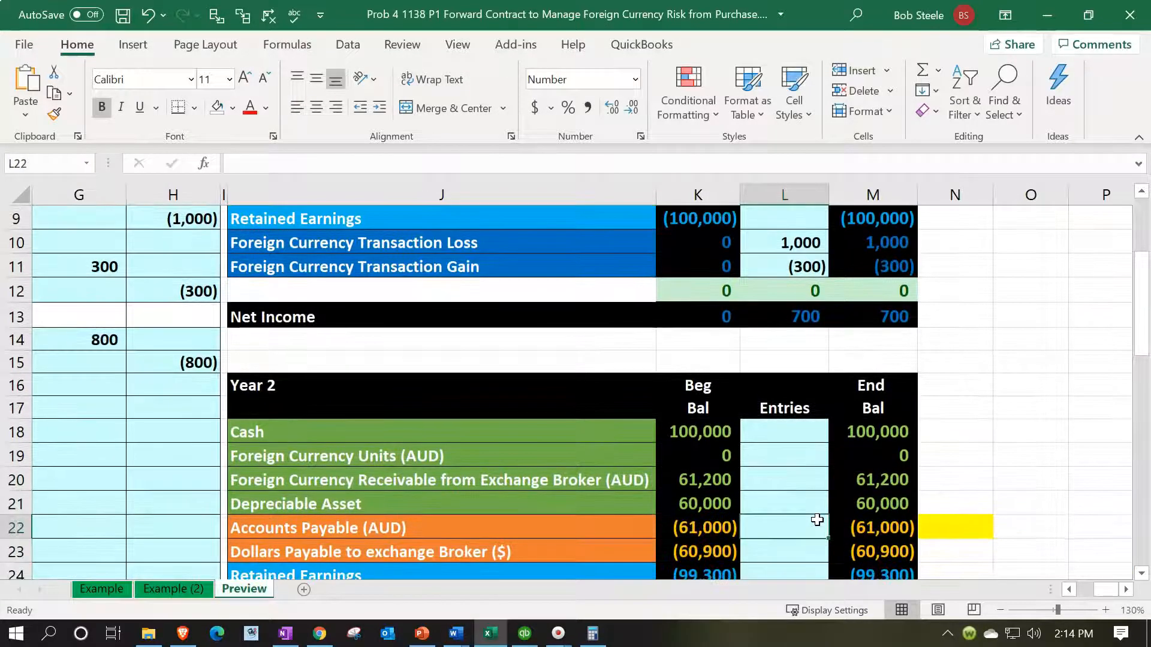
type("=")
key("Left")
key("Left")
key("Left")
key("Left")
key("Left")
key("Left")
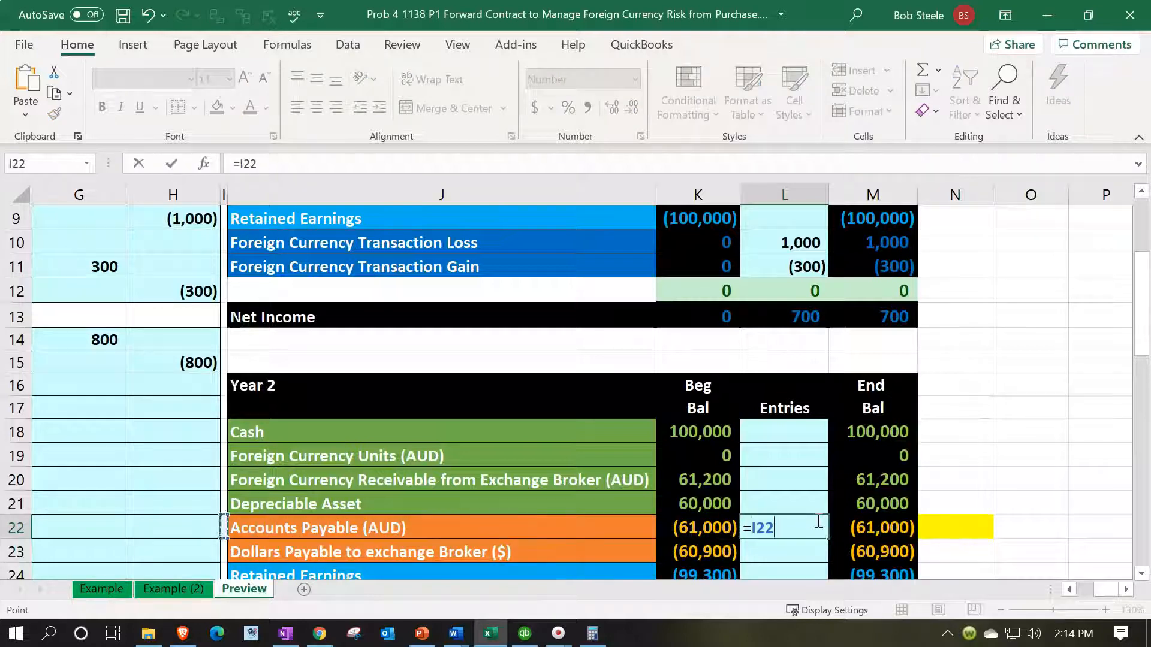
key("Up")
key("Up")
key("Up")
key("Up")
key("Up")
key("Up")
key("Up")
key("Up")
key("Right")
key("Return")
Step: Post the Foreign Currency Transaction Gain credit to the Year 2 Entries column by linking L26 to H15
key("Down")
key("Down")
key("Down")
key("Down")
key("Down")
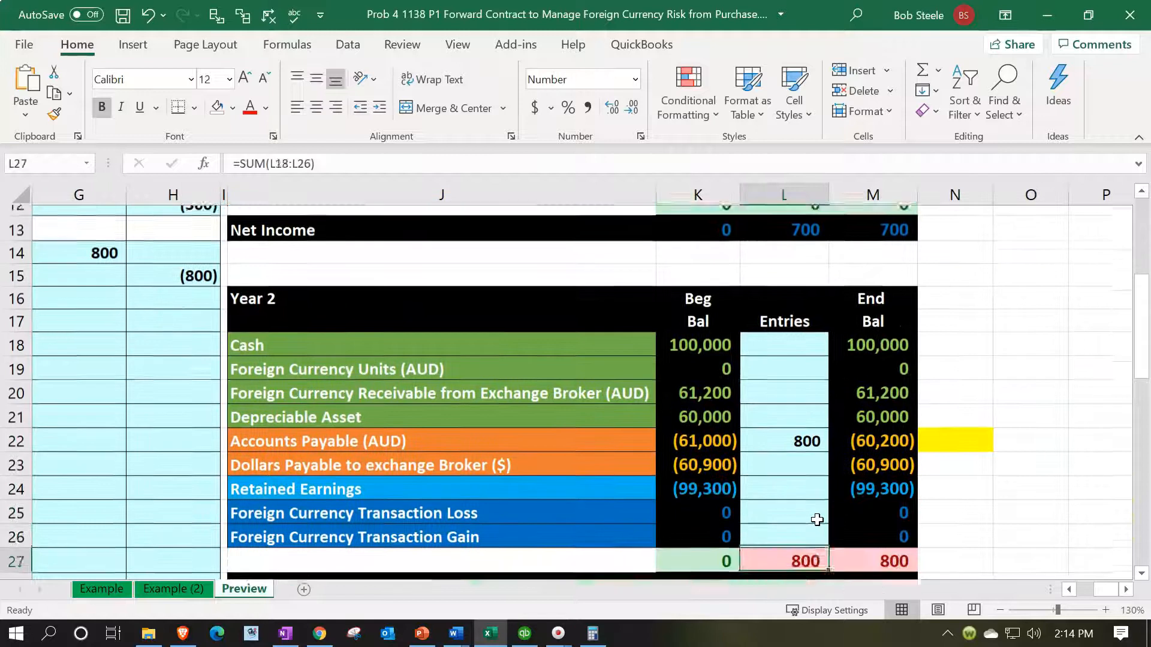
key("Up")
key("Up")
key("Up")
key("Down")
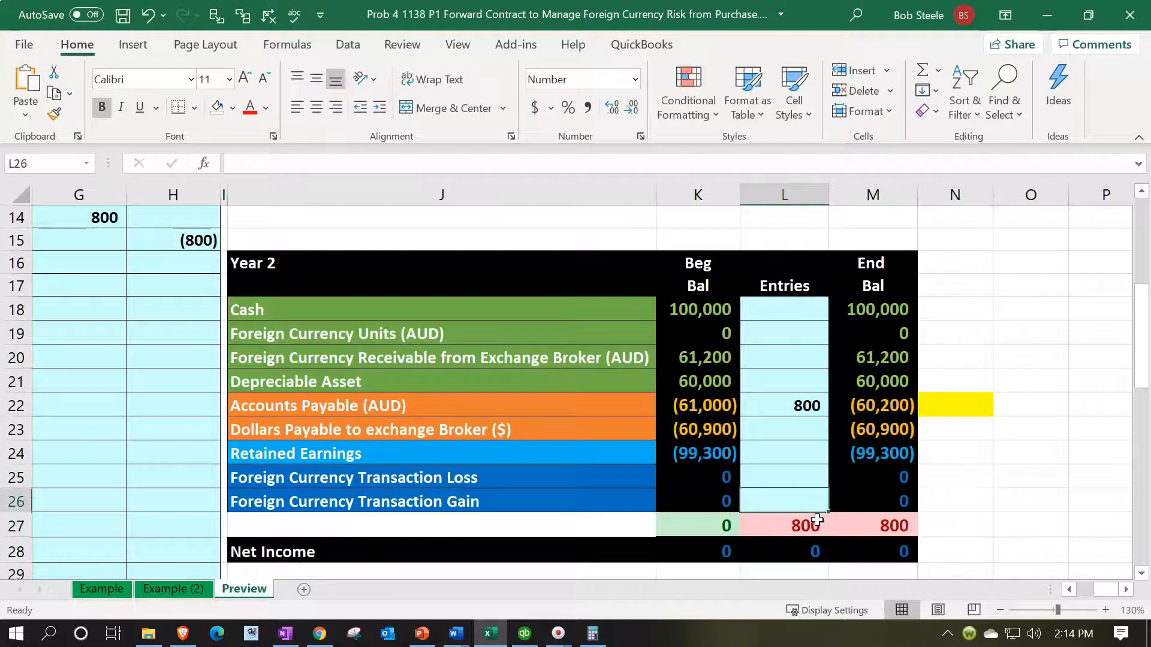
type("=")
key("Left")
key("Left")
key("Left")
key("Left")
key("Left")
key("Left")
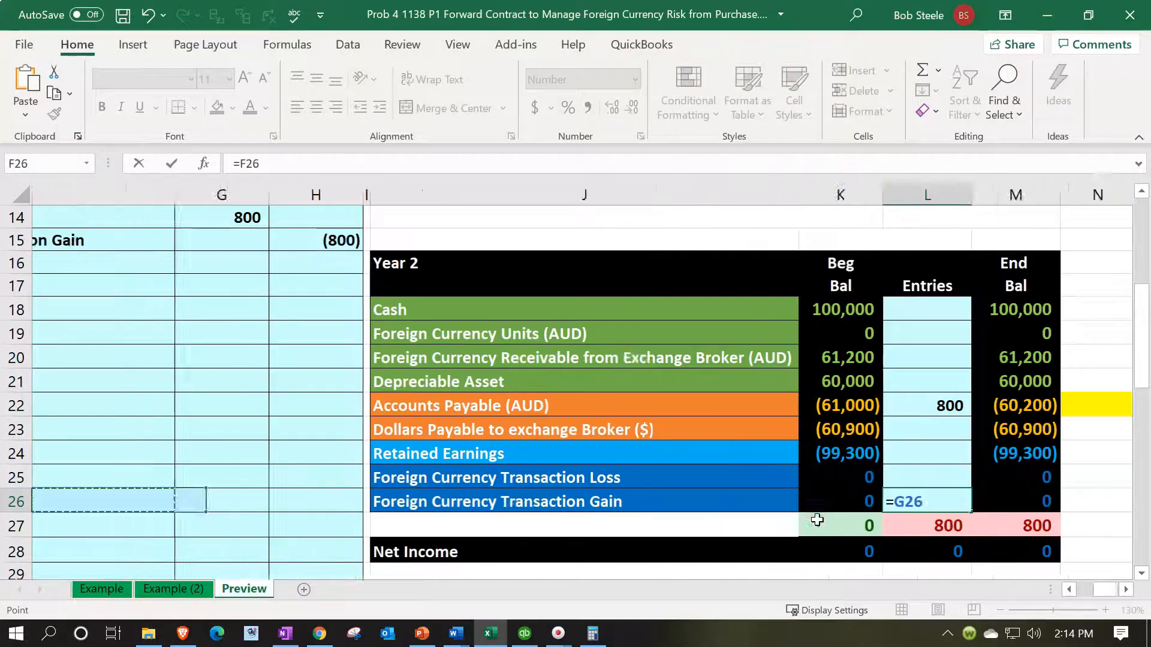
key("Up")
key("Up")
key("Up")
key("Up")
key("Up")
key("Up")
key("Up")
key("Up")
key("Up")
key("Up")
key("Up")
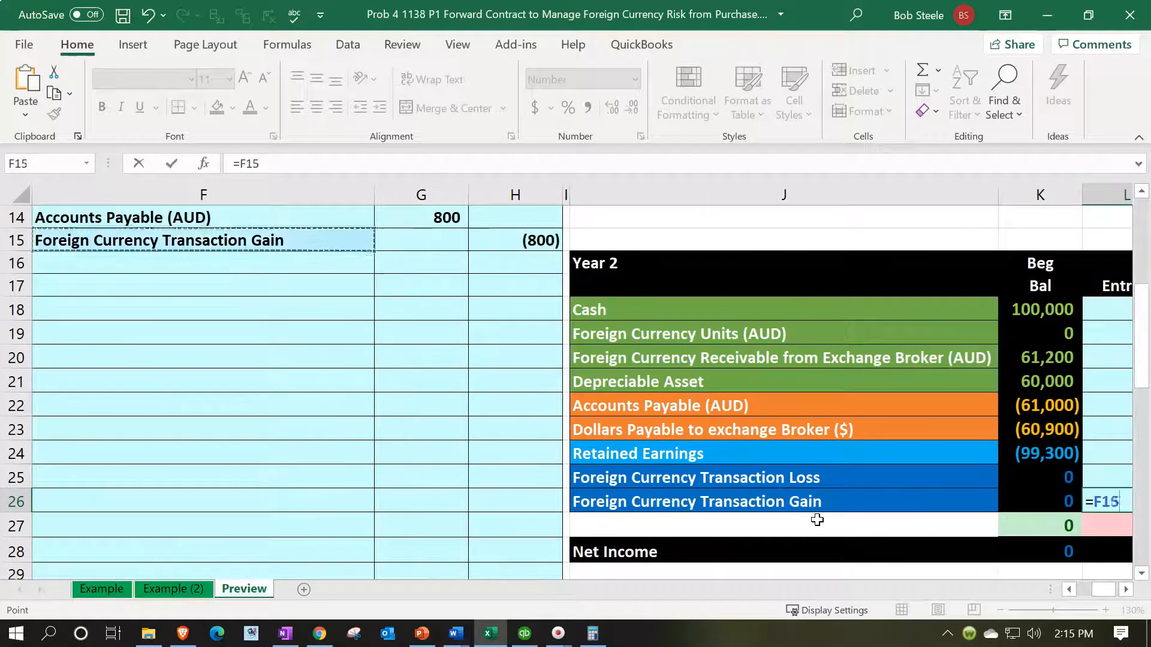
key("Right")
key("Right")
key("Return")
Step: Review the Year 2 totals and the Accounts Payable (AUD) ending balance against the 3/31/x2 entry and the spot rates
key("Right")
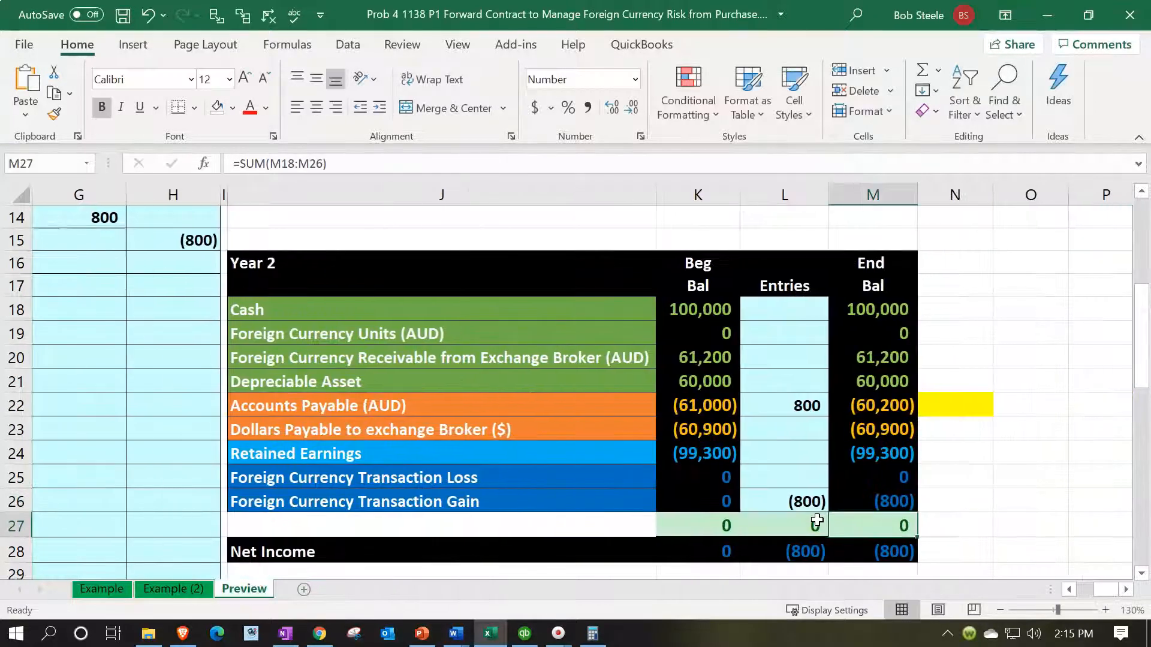
key("Left")
key("Left")
key("Left")
key("Left")
key("Left")
key("Left")
key("Left")
key("Left")
key("Left")
key("Left")
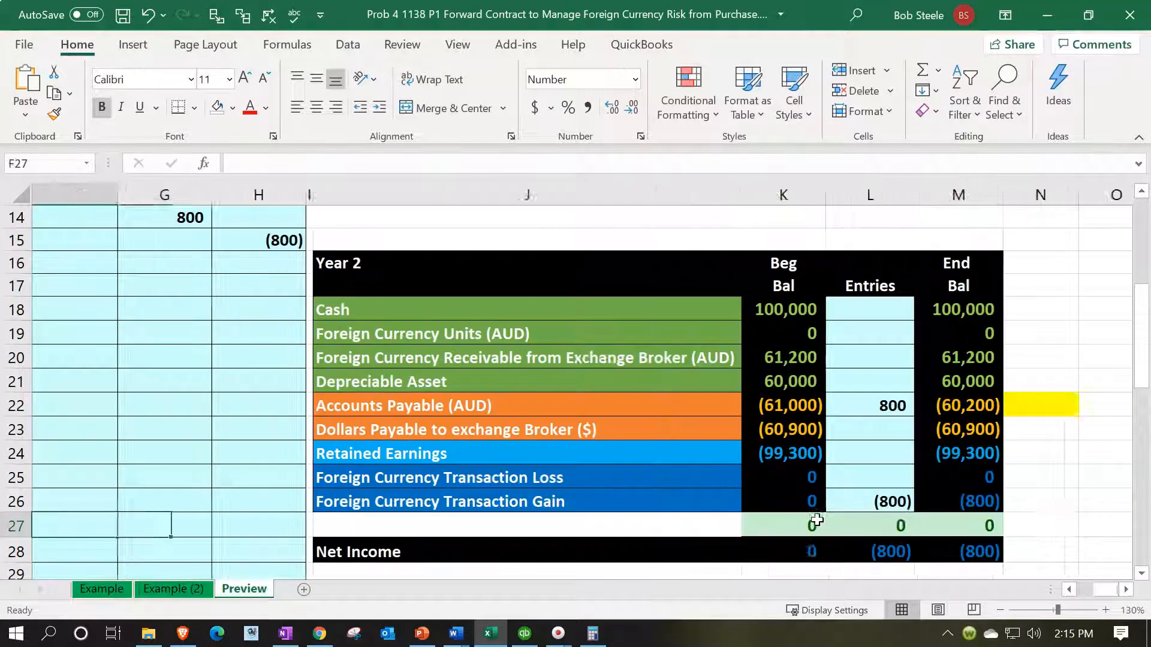
key("Left")
key("Right")
key("Right")
key("Right")
key("Right")
key("Right")
key("Right")
key("Right")
key("Right")
key("Right")
key("Right")
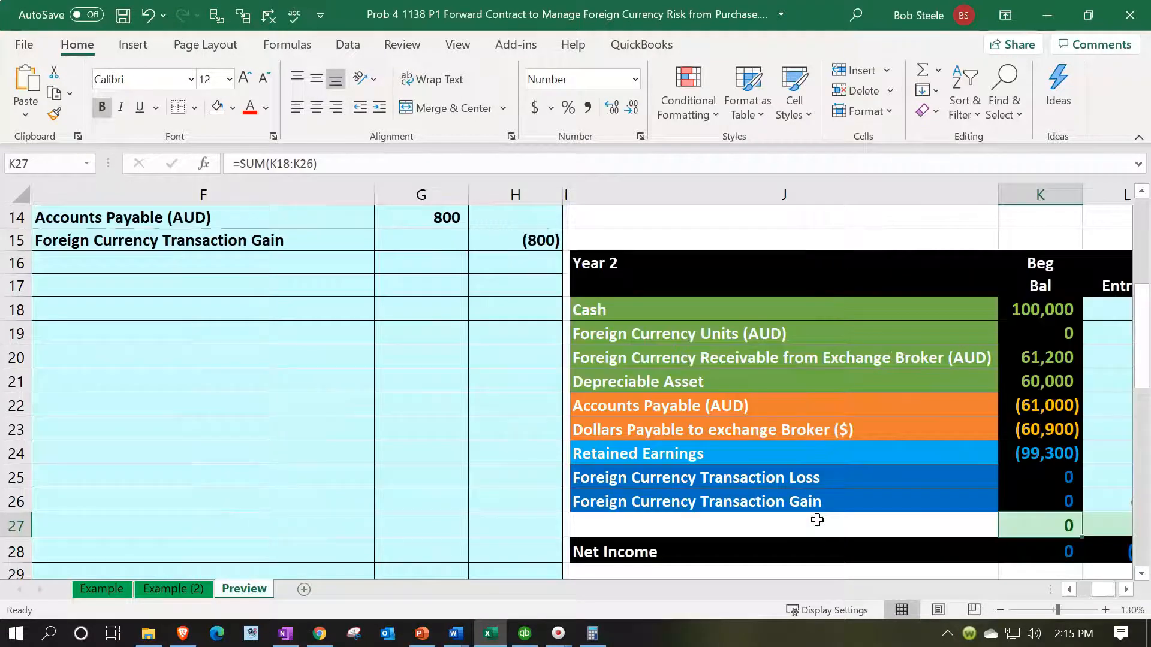
key("Up")
key("Up")
key("Up")
key("Up")
key("Up")
key("Right")
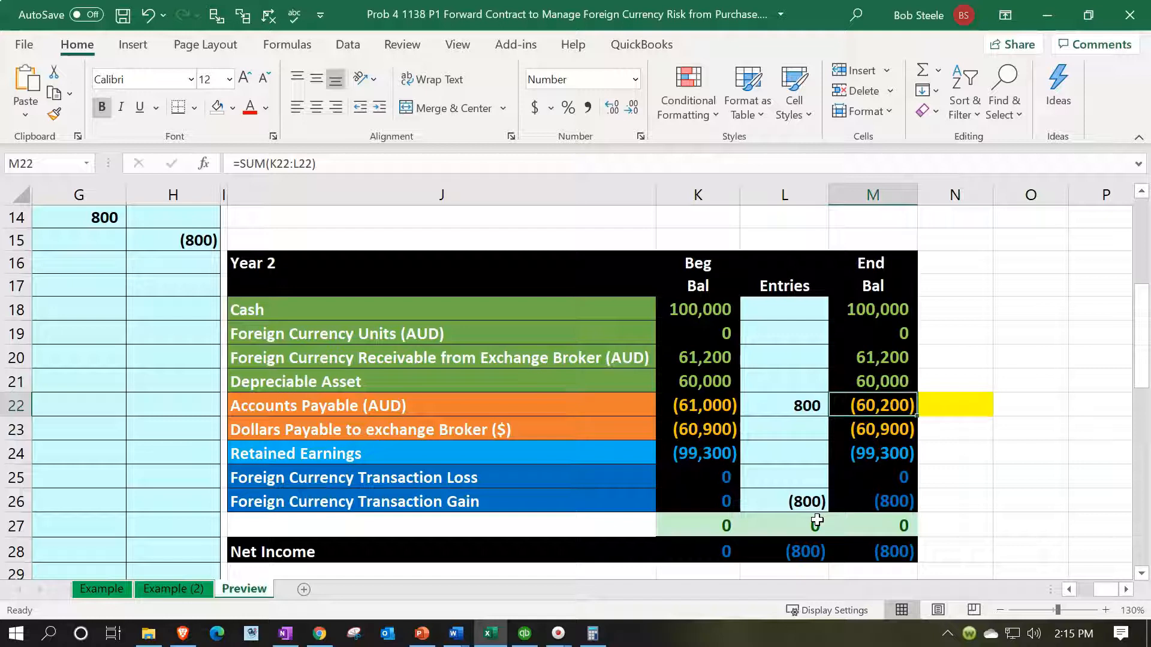
key("Left")
key("Left")
key("Left")
key("Left")
key("Left")
key("Left")
key("Left")
key("Left")
key("Left")
key("Left")
key("Left")
key("Left")
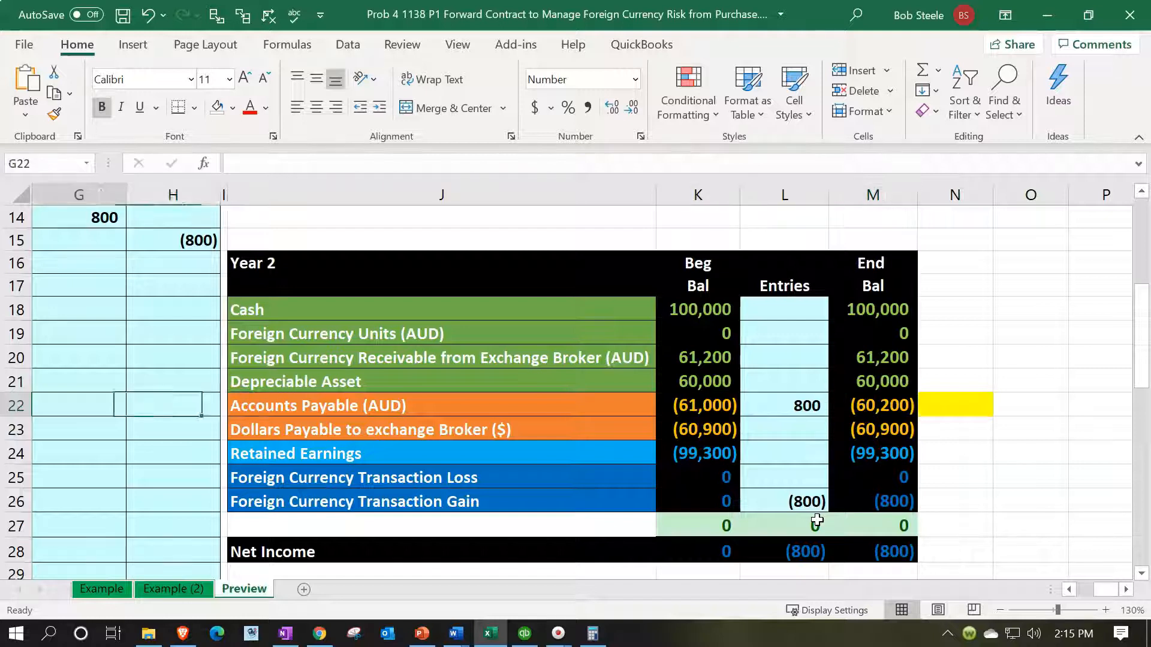
scroll(817, 519, "up", 2)
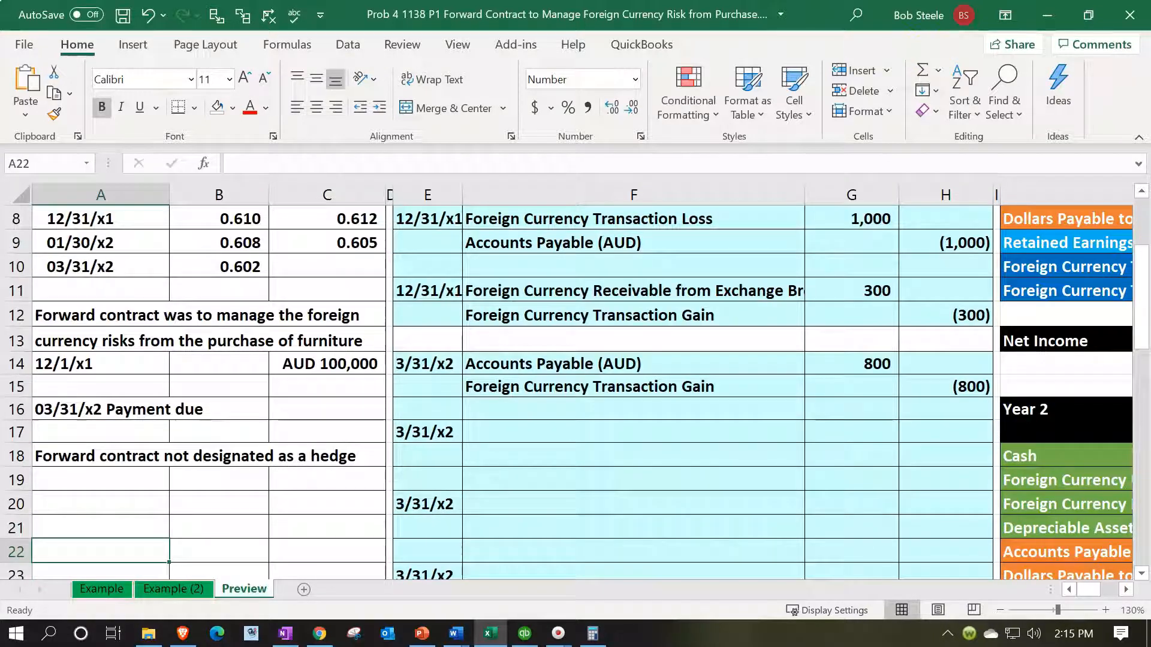
Step: Check the payable in Calculator by multiplying 100,000 by the 03/31/x2 spot rate of 0.602
left_click_drag(458, 0, 439, 272)
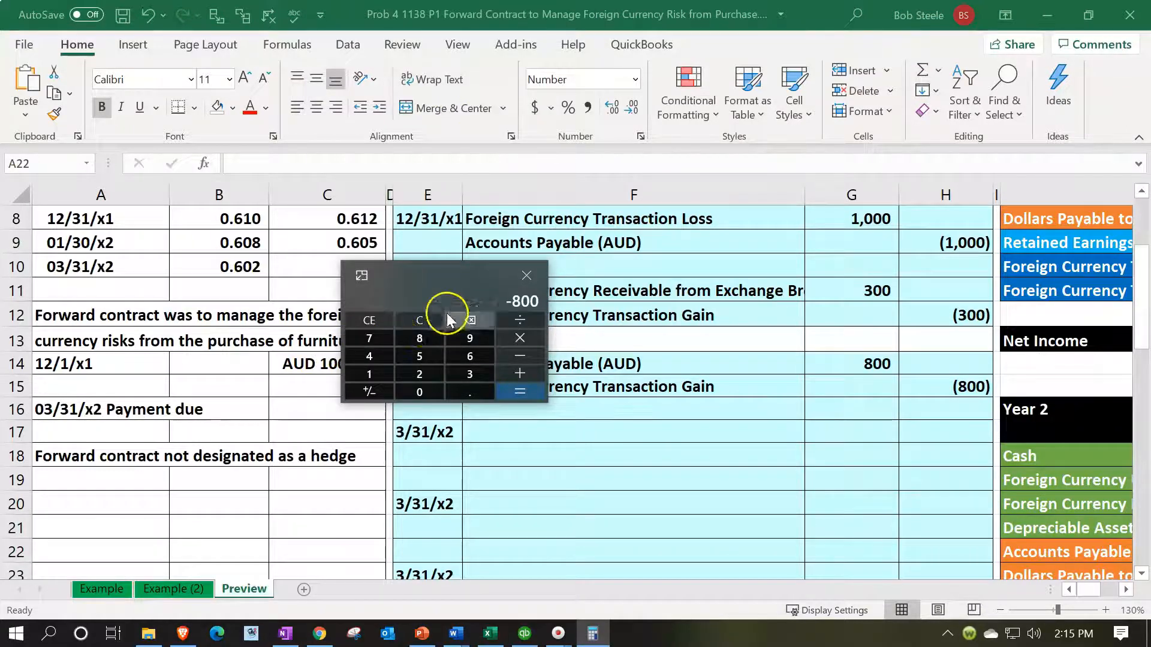
type("10000")
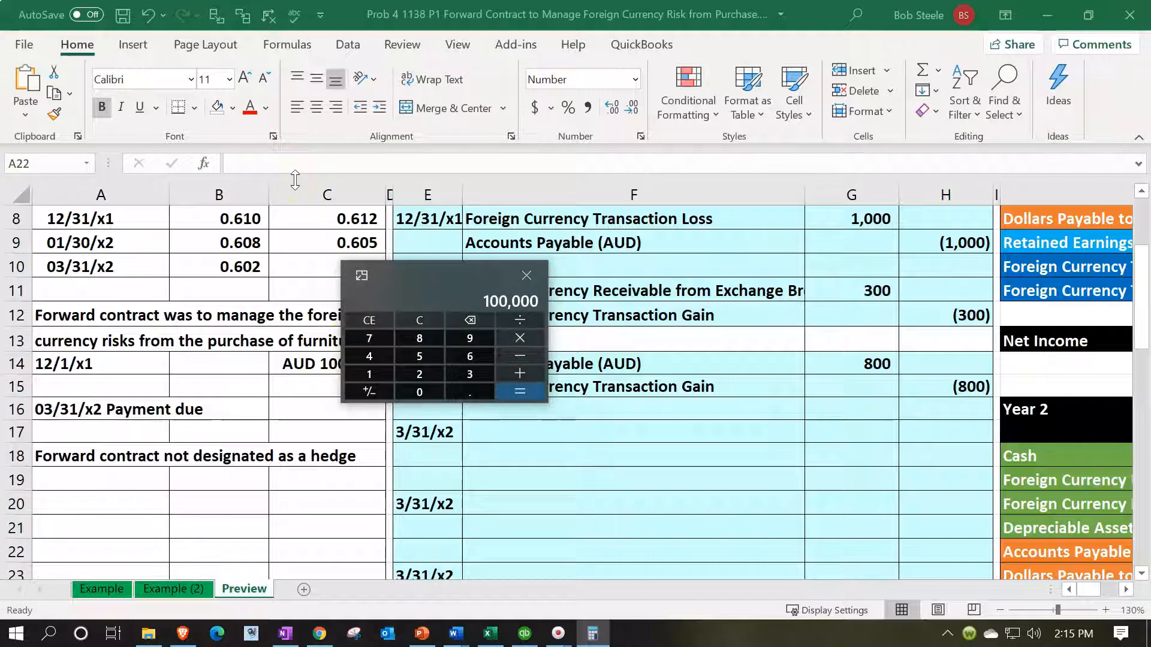
type("*0.0")
key("BackSpace")
type("602")
key("Return")
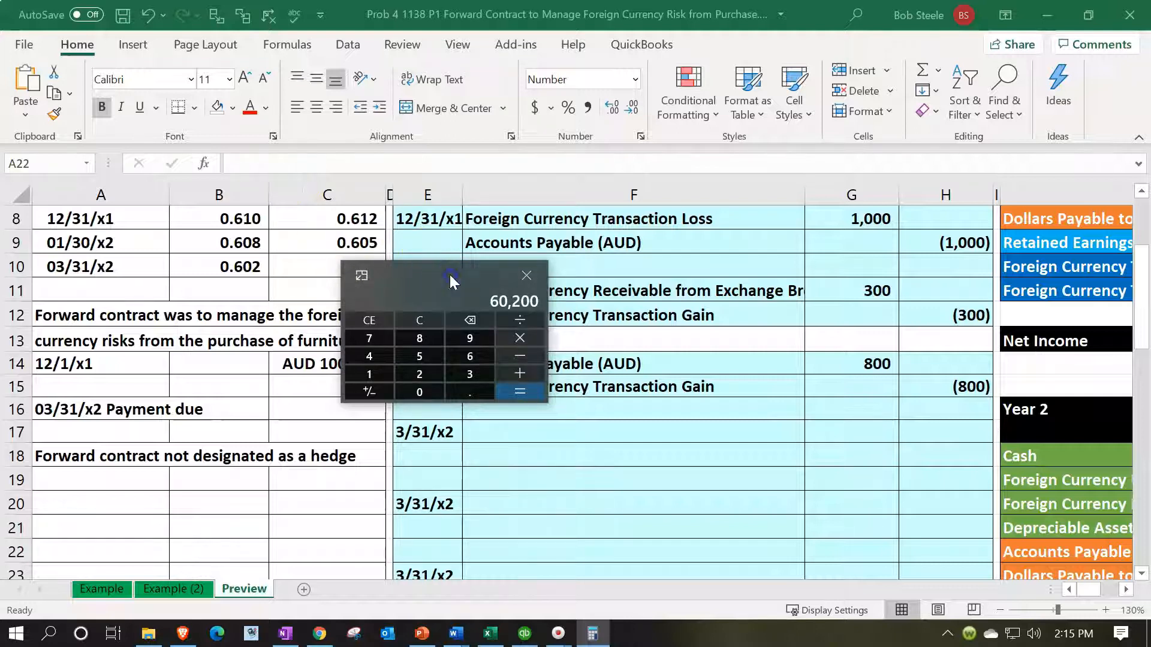
left_click(526, 276)
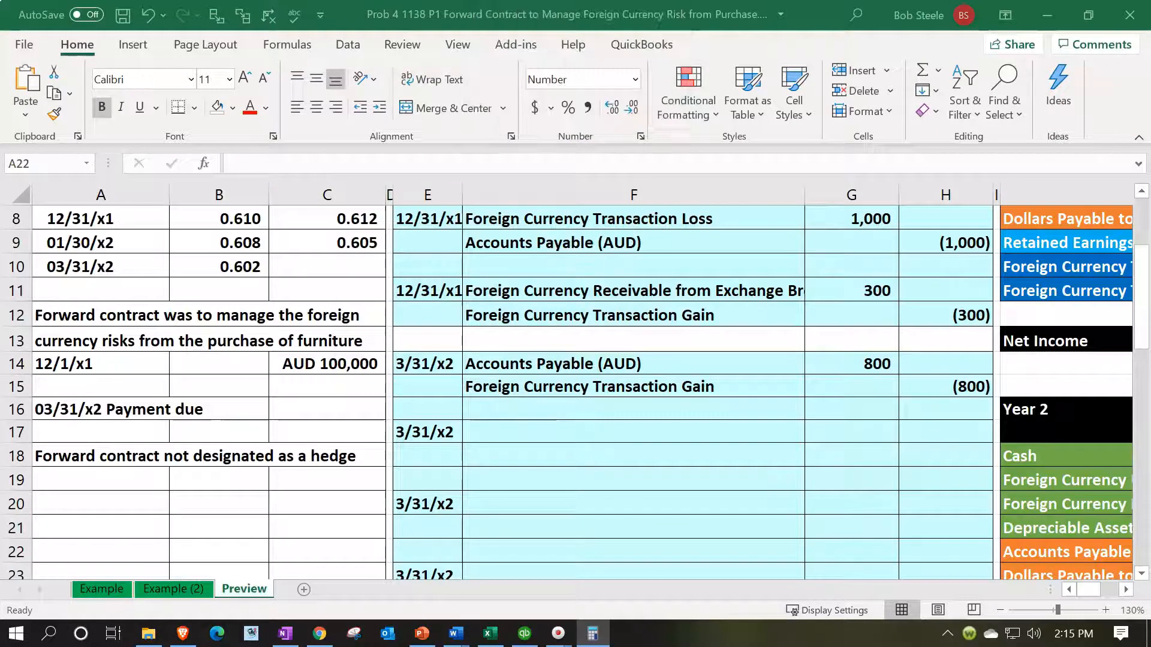
Step: Remove the yellow highlight from N22 beside Accounts Payable (AUD) in the Year 2 table
left_click(713, 440)
key("Right")
key("Right")
key("Right")
key("Right")
key("Right")
key("Right")
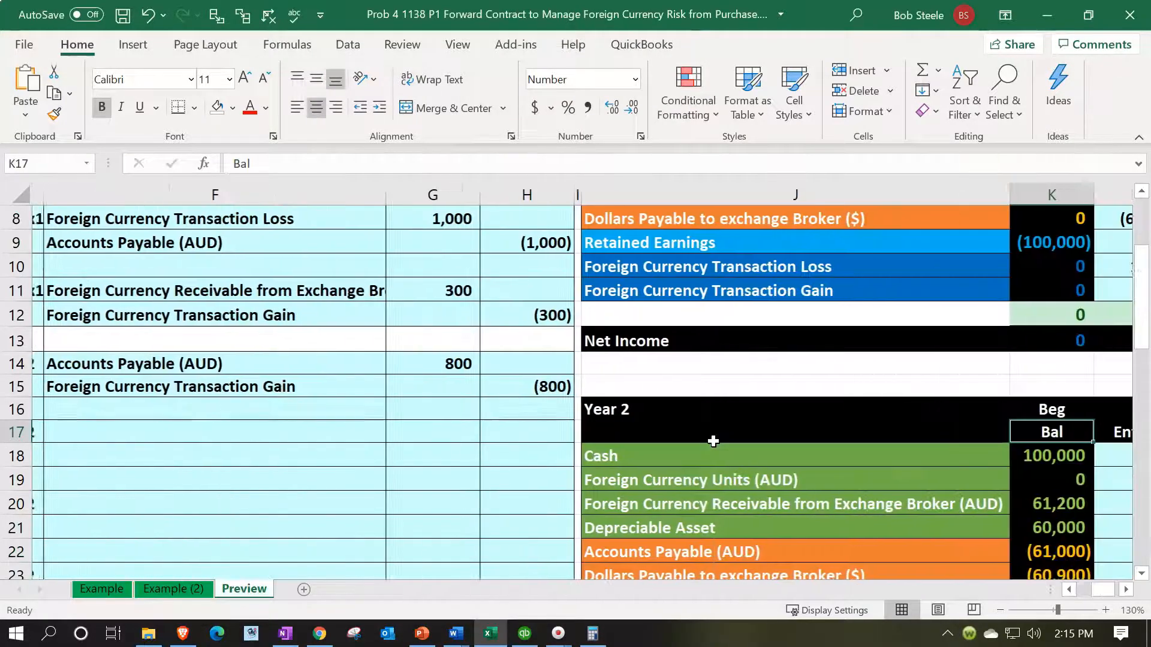
scroll(713, 440, "down", 1)
left_click(954, 474)
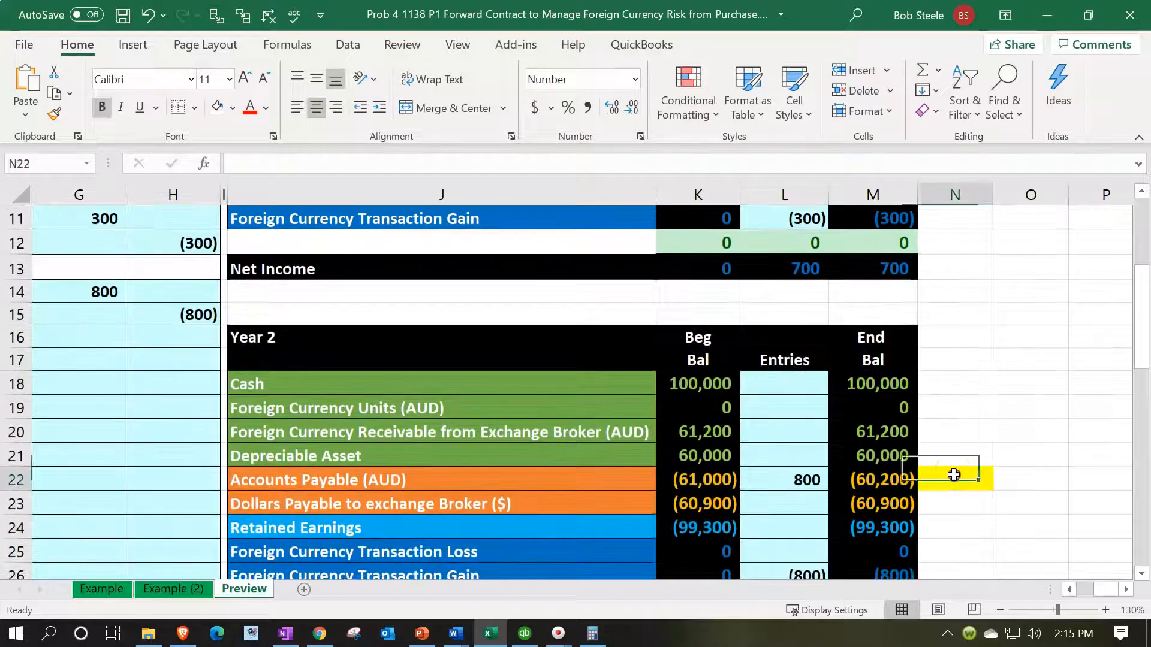
right_click(953, 477)
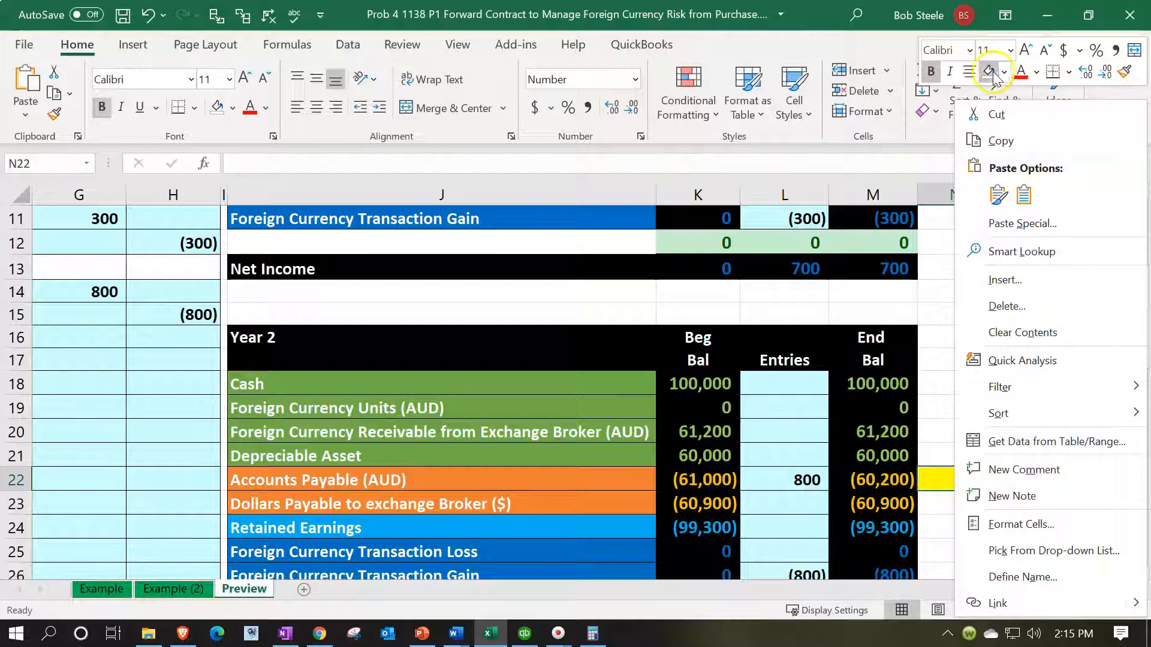
key("Escape")
scroll(959, 479, "down", 1)
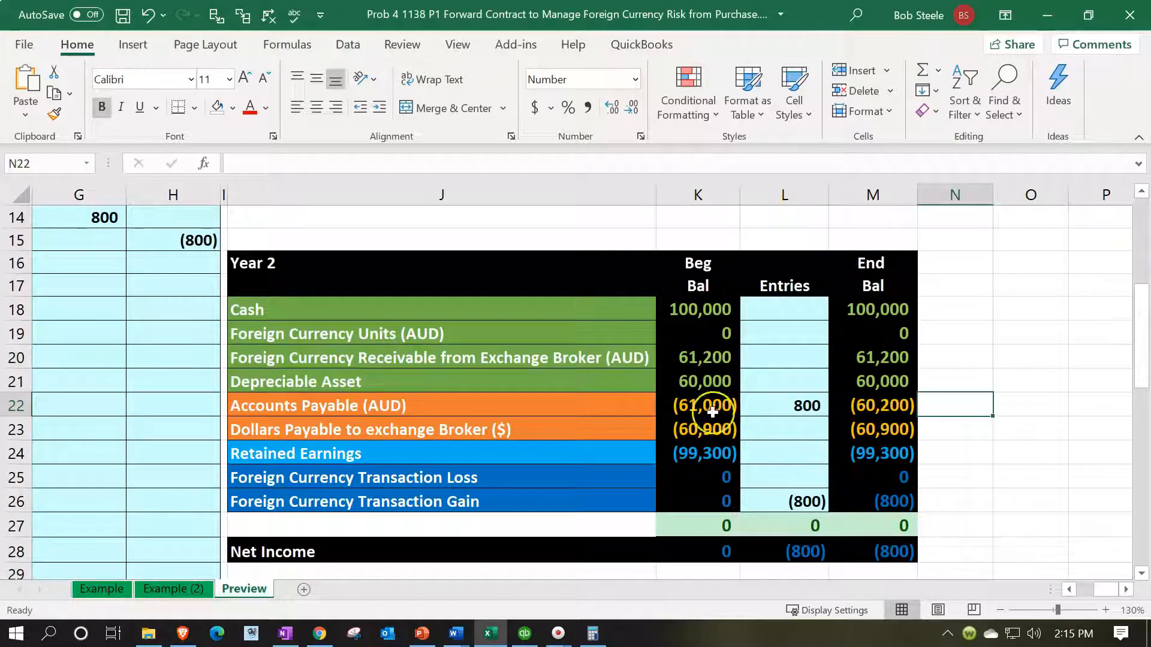
Step: Highlight N20 in yellow beside Foreign Currency Receivable from Exchange Broker (AUD) in the Year 2 table
left_click(953, 363)
right_click(953, 363)
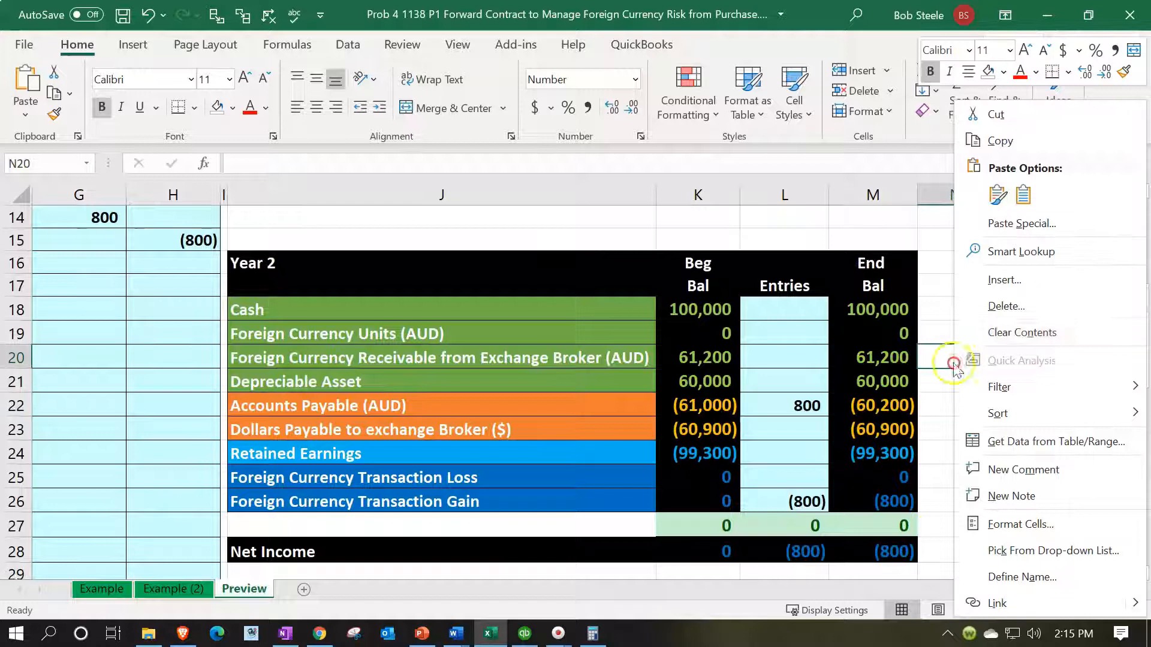
left_click(1006, 79)
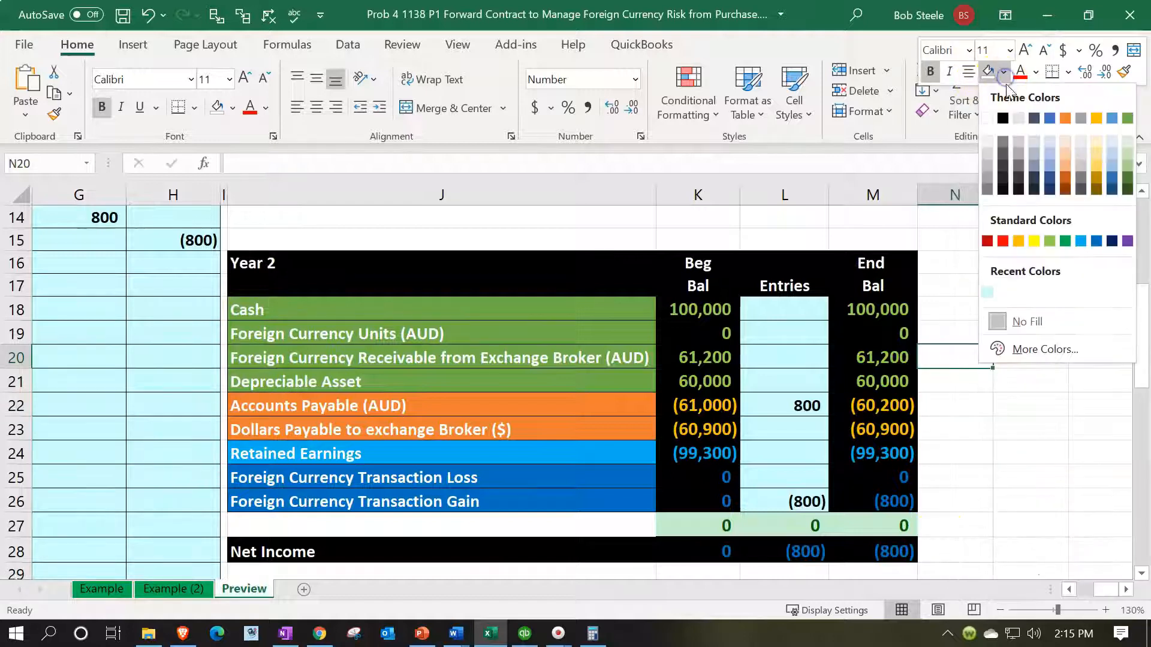
left_click(1033, 242)
left_click(983, 412)
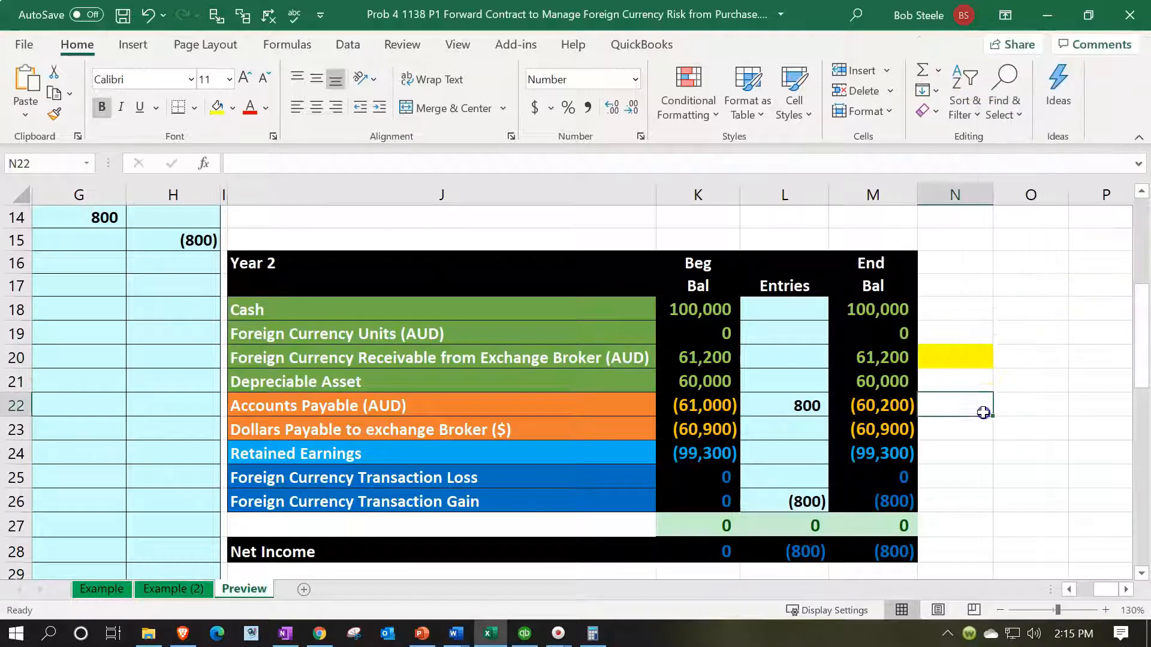
Step: Work out the 3/31/x2 value of the foreign currency receivable in Calculator as 100,000 times .602
key("Left")
key("Left")
key("Home")
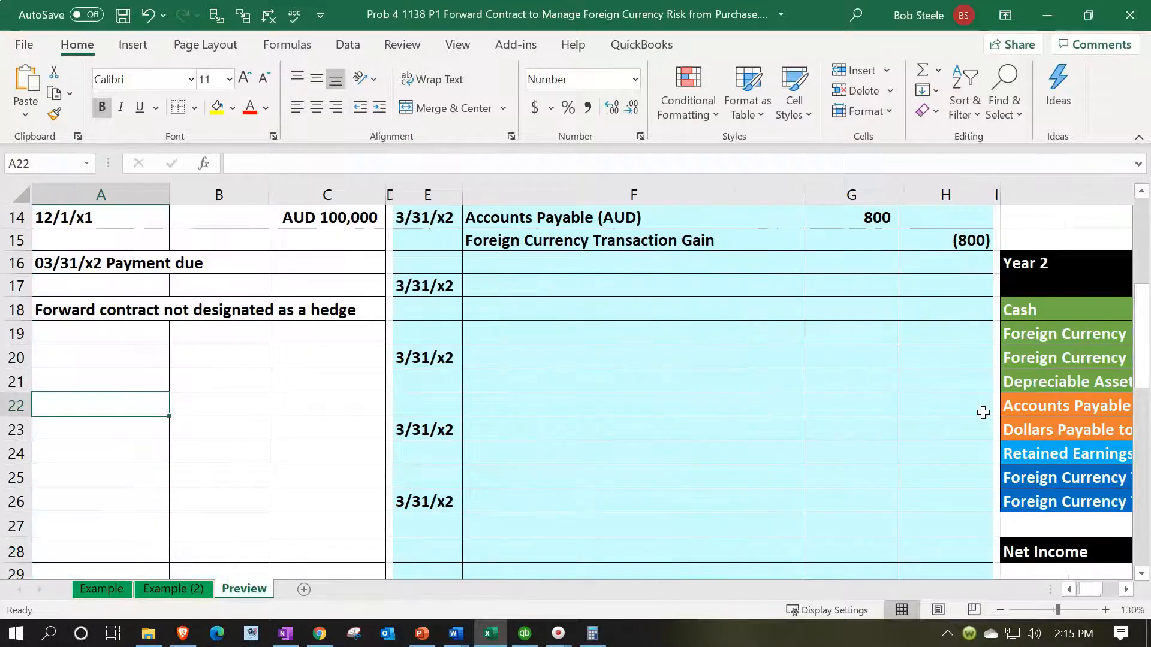
scroll(663, 441, "up", 3)
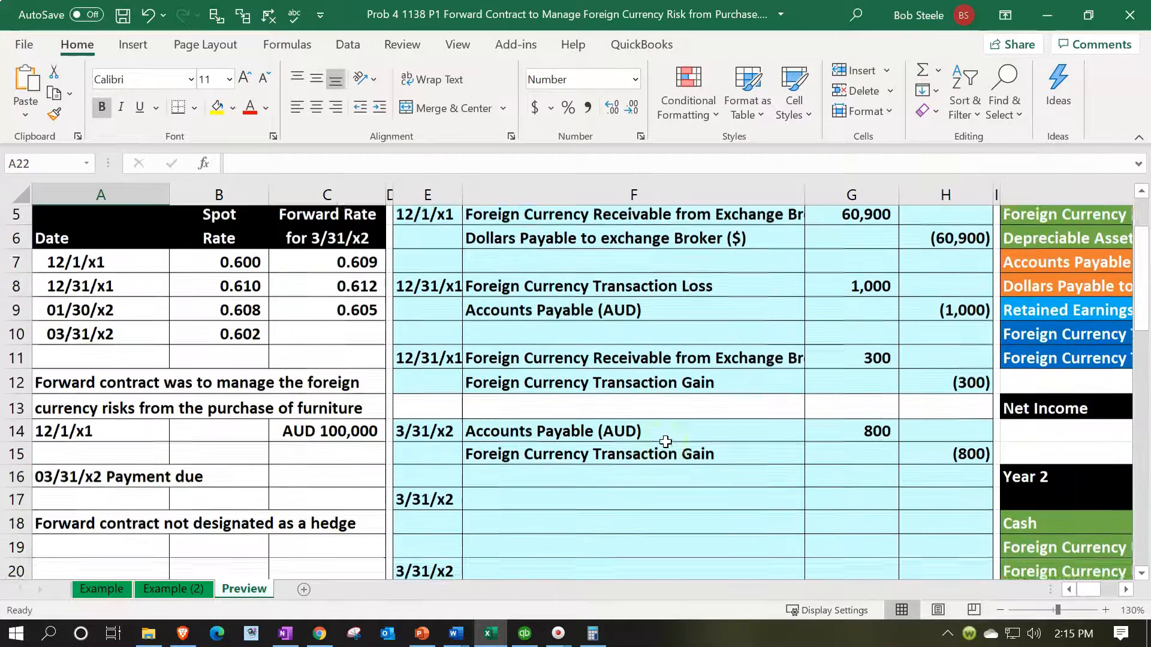
scroll(665, 442, "up", 1)
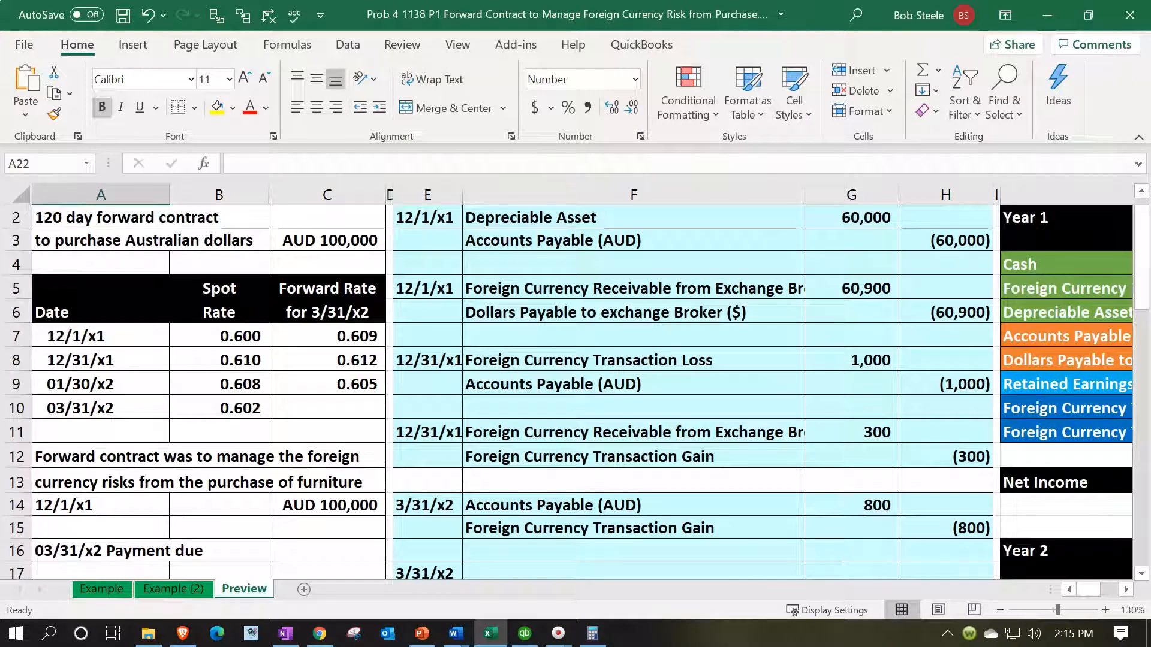
left_click_drag(492, 1, 505, 259)
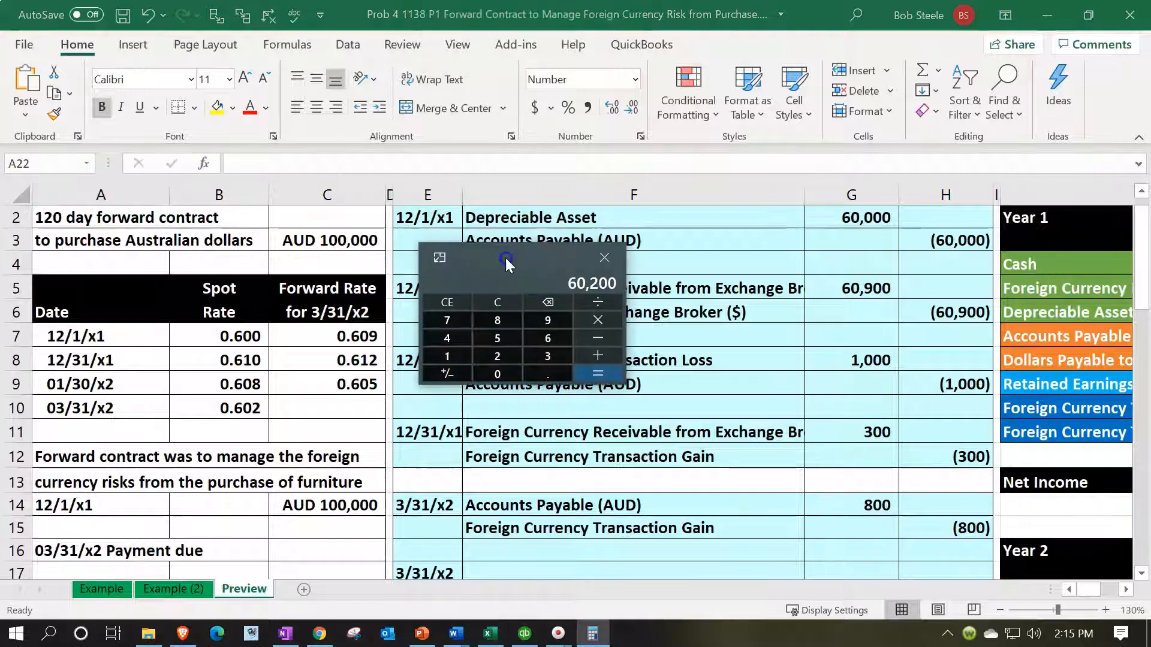
left_click(492, 303)
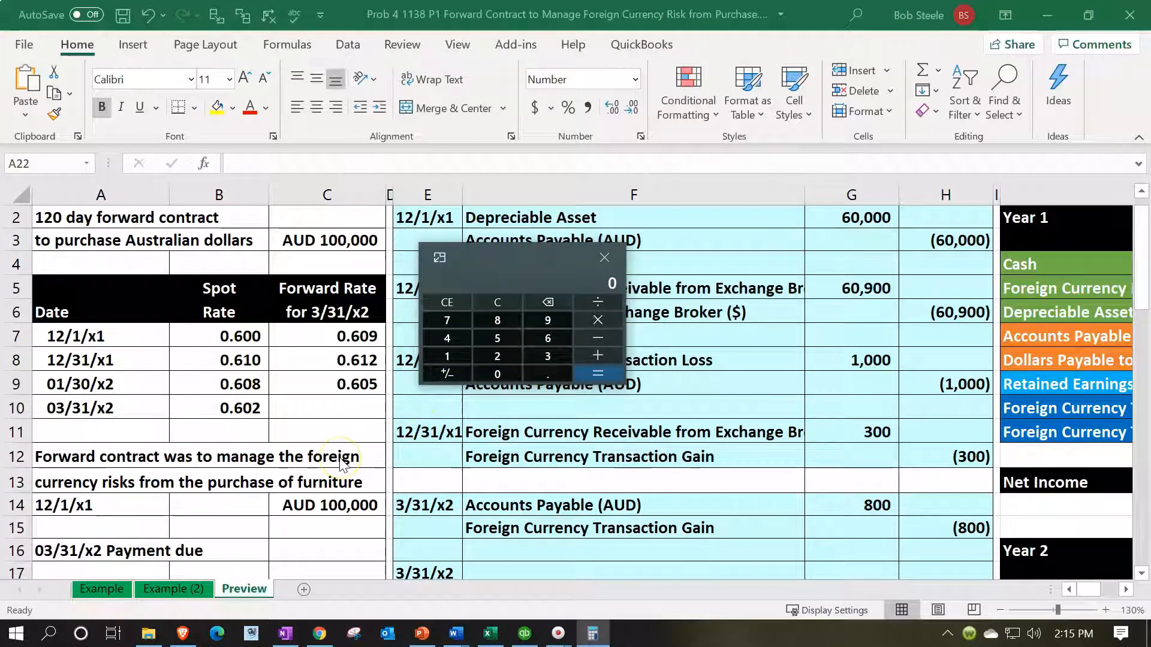
type("1000000")
key("asterisk")
type(".602")
left_click(597, 373)
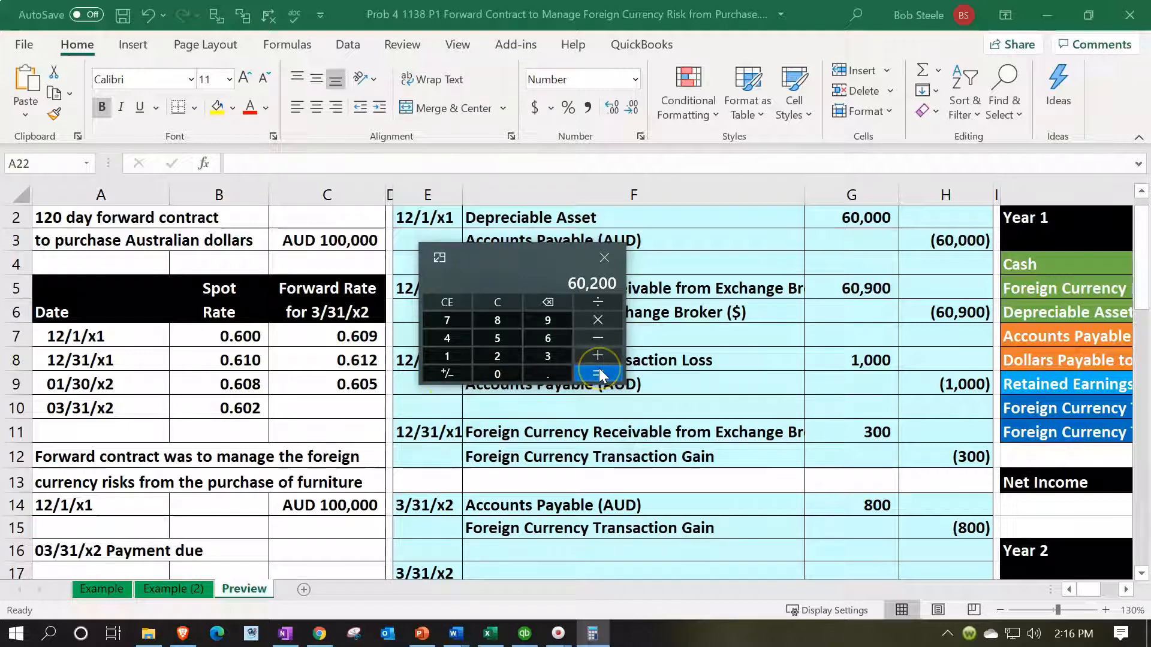
Step: Subtract the receivable's 61,200 balance from the Calculator result and select the Foreign Currency Receivable from Exchange Broker (AUD) account in J20
left_click(751, 467)
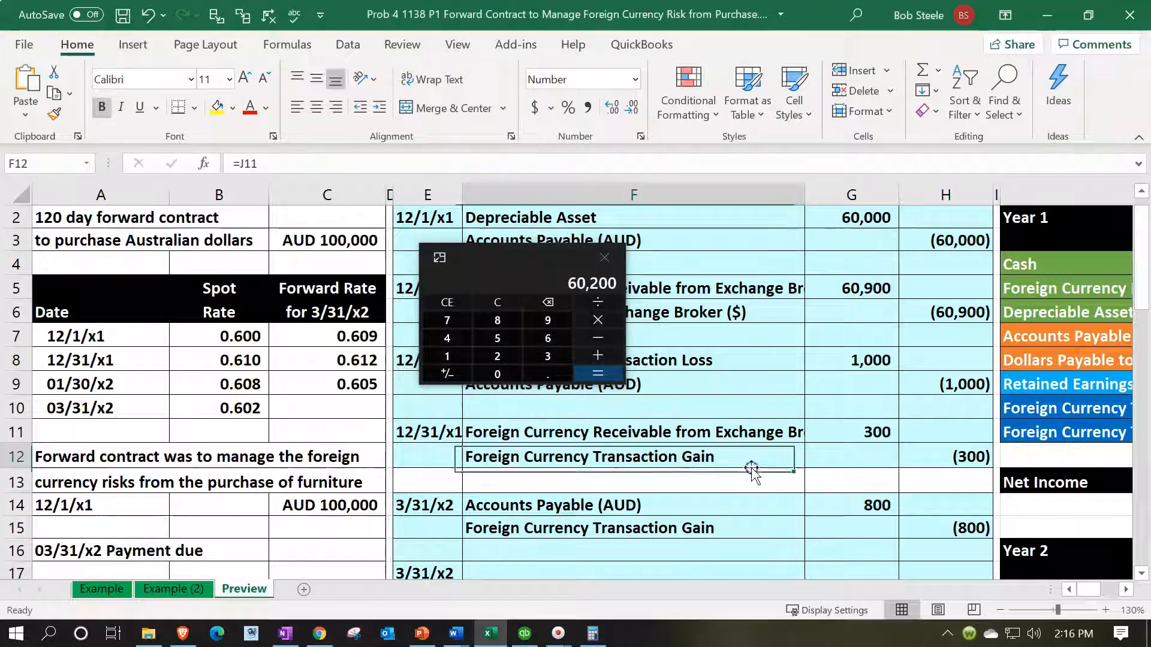
key("Right")
key("Right")
key("Right")
key("Right")
key("Right")
key("Right")
key("Right")
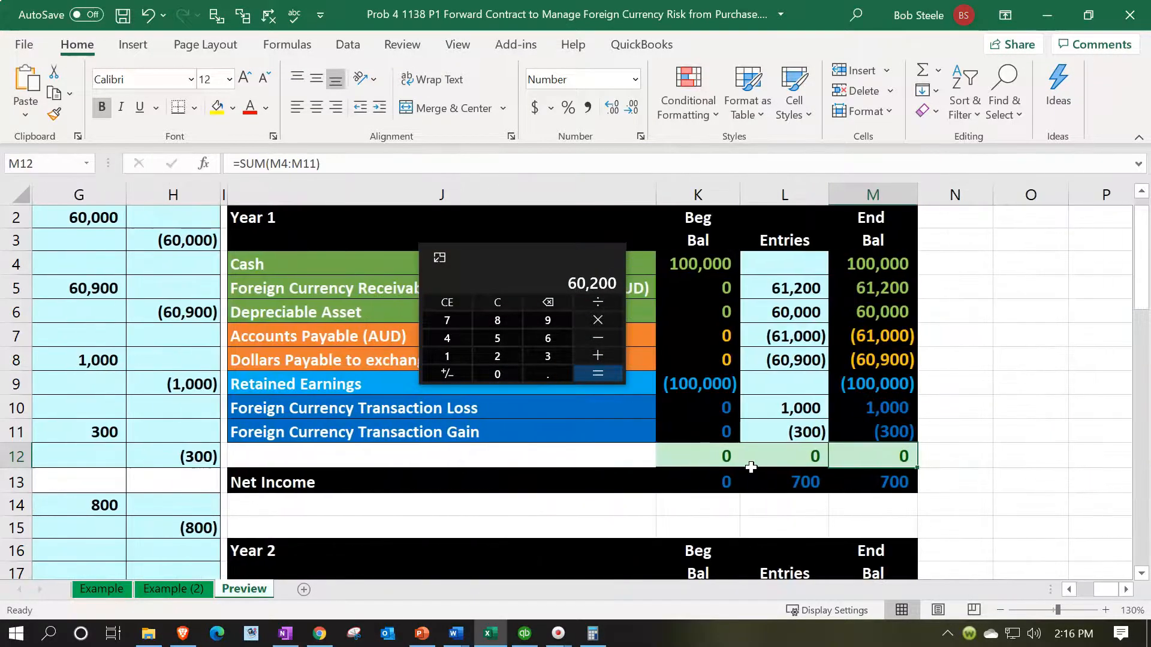
scroll(751, 468, "down", 4)
left_click_drag(552, 257, 871, 213)
left_click(927, 277)
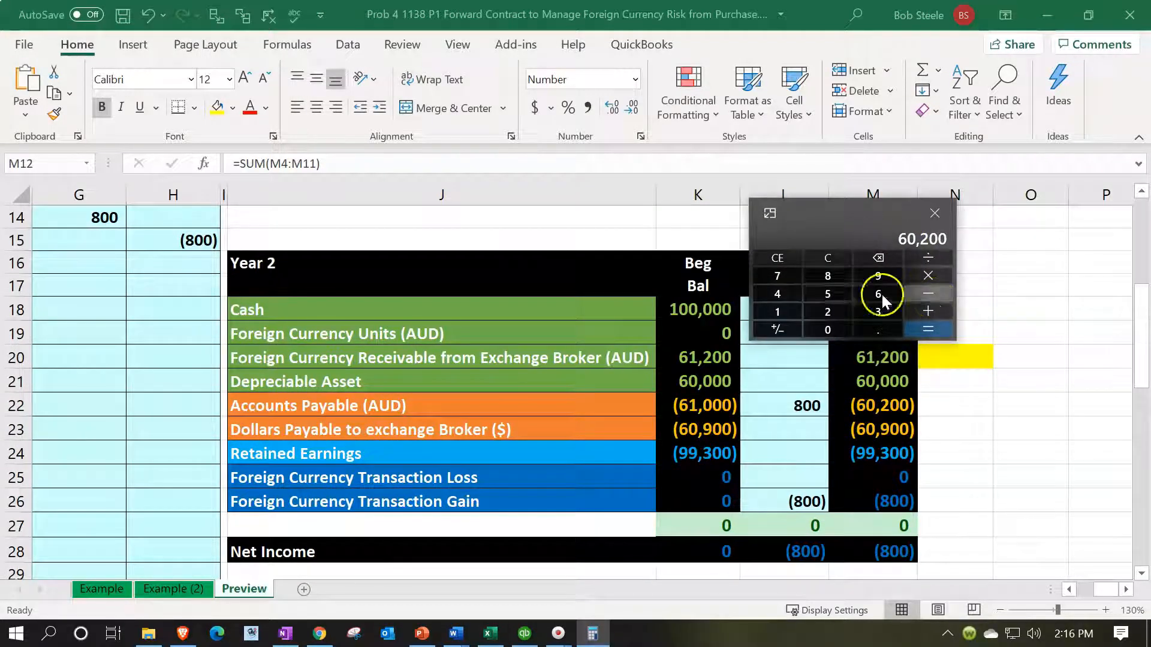
type("61200")
key("Return")
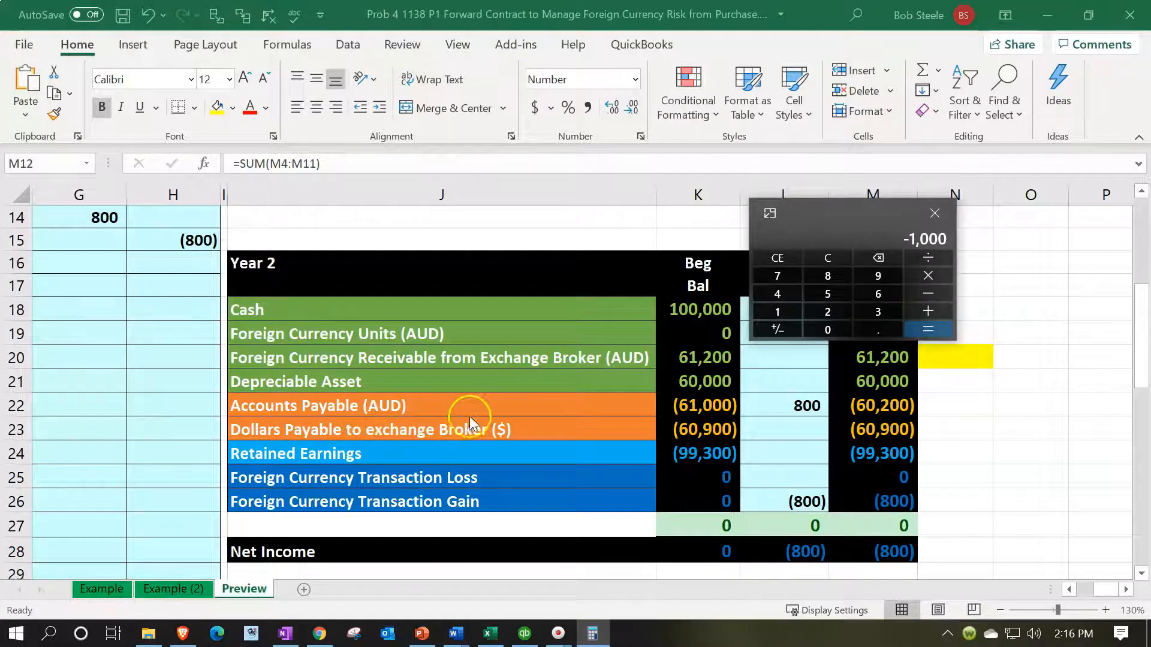
left_click(496, 359)
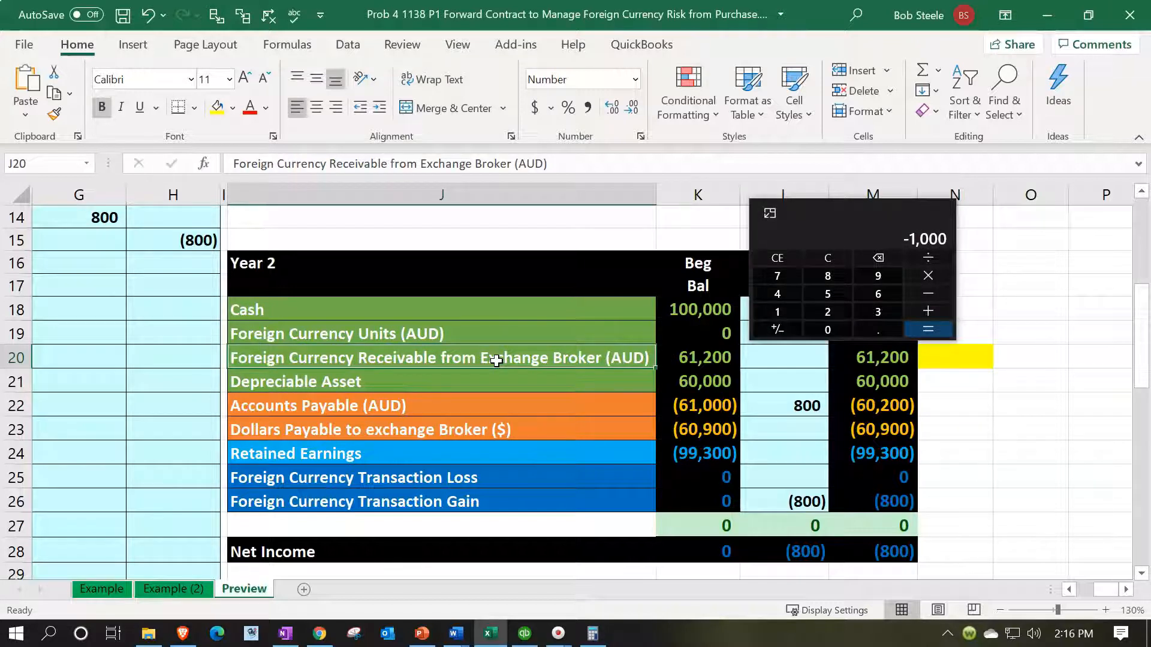
Step: Compare the 12/31/x1 forward rate in C8 with the 03/31/x2 spot rate in B10
key("Home")
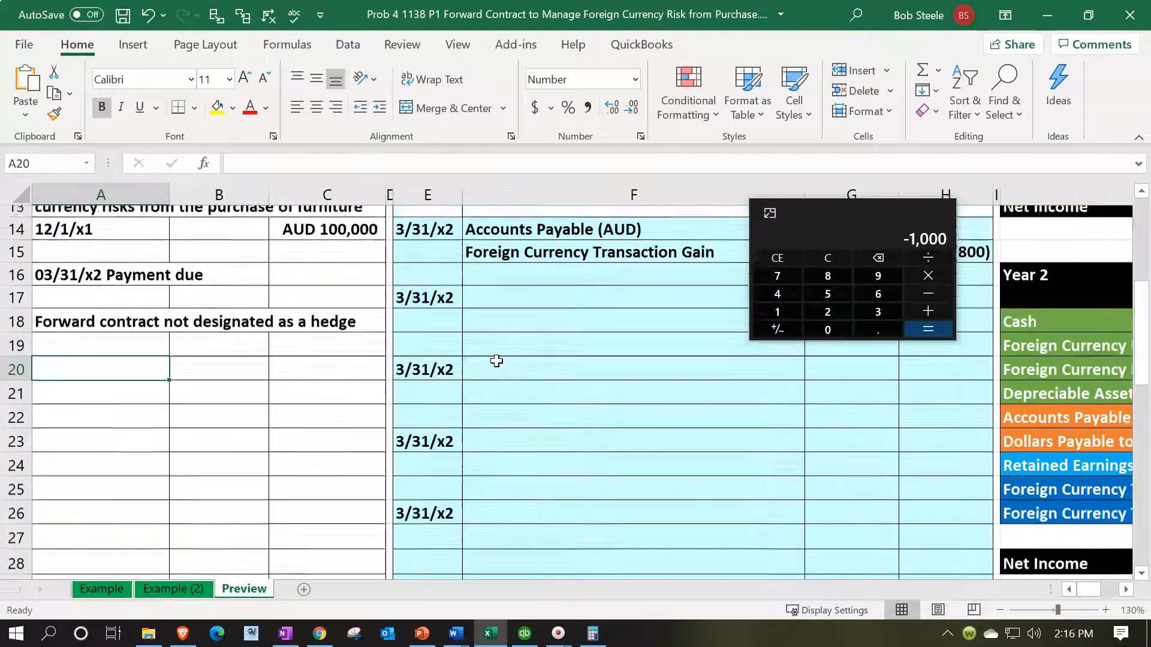
scroll(497, 361, "up", 3)
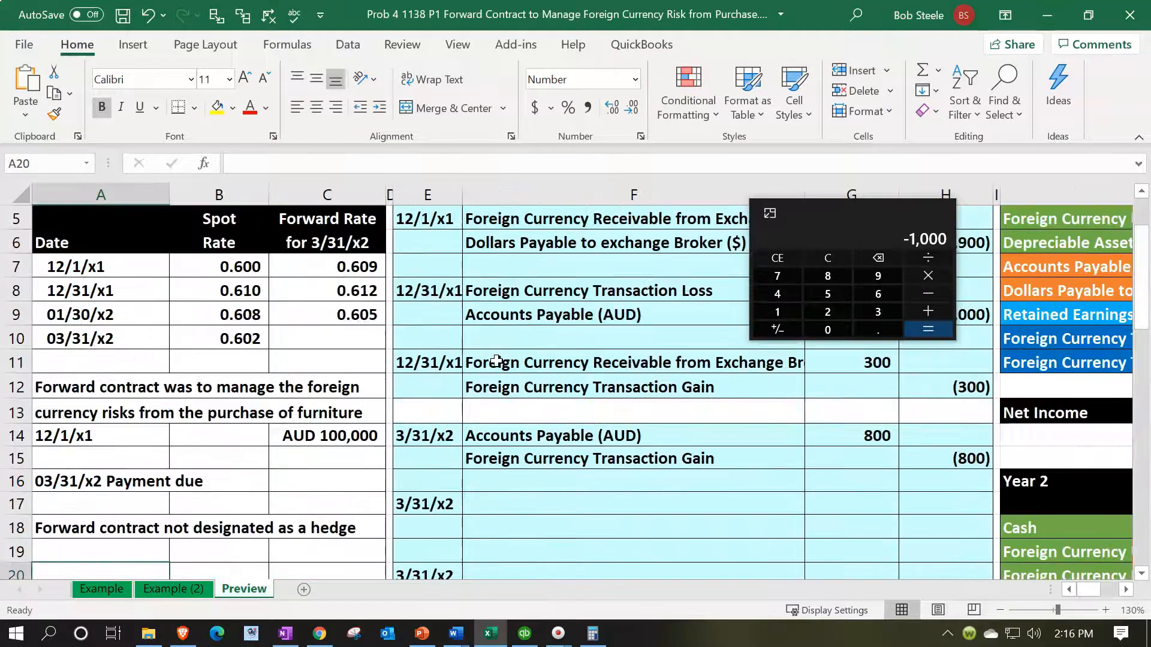
left_click(337, 289)
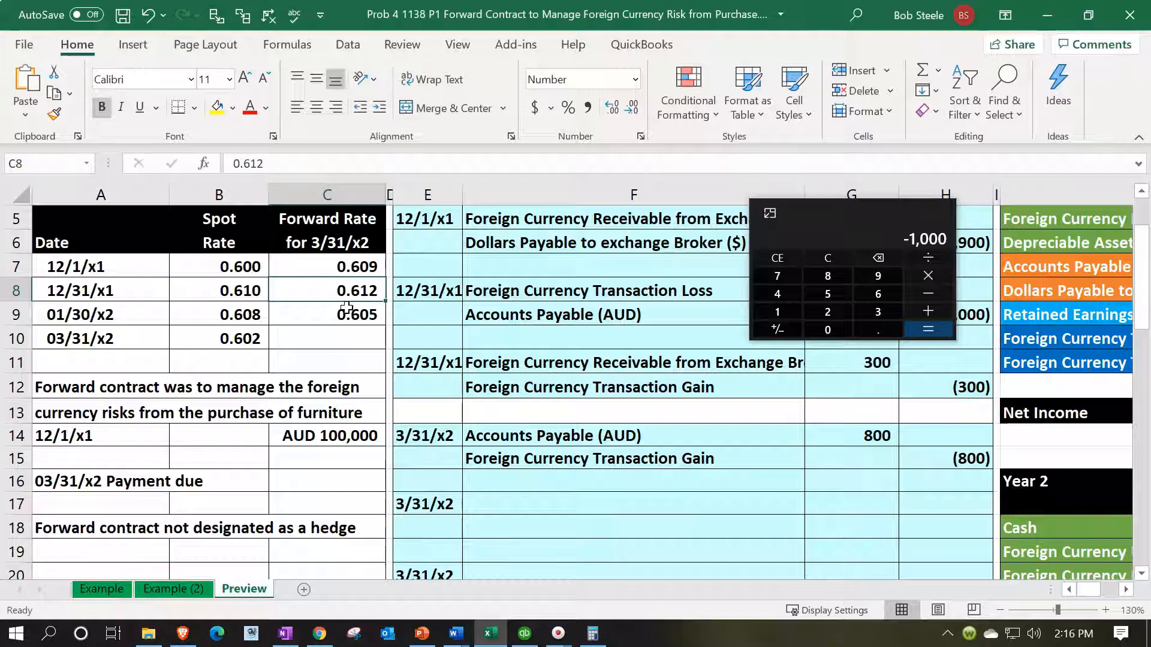
left_click(239, 337)
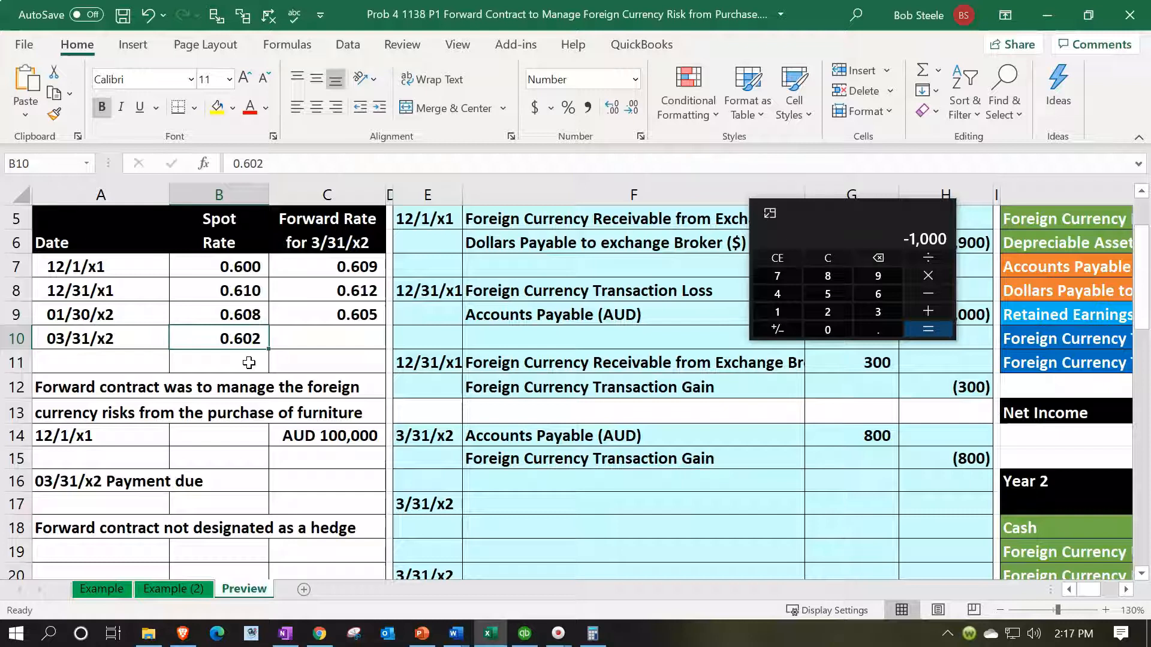
Step: Move the Calculator out of view and link F17 to the Year 2 Foreign Currency Transaction Loss account in J25
left_click(645, 411)
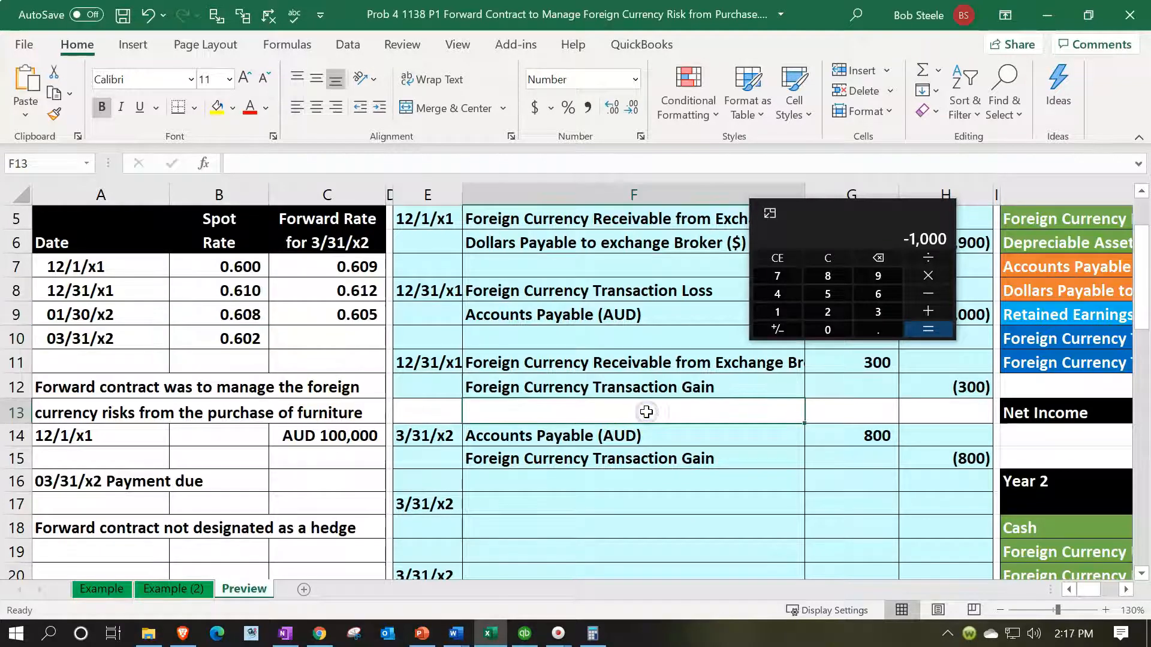
scroll(645, 412, "down", 1)
left_click(646, 433)
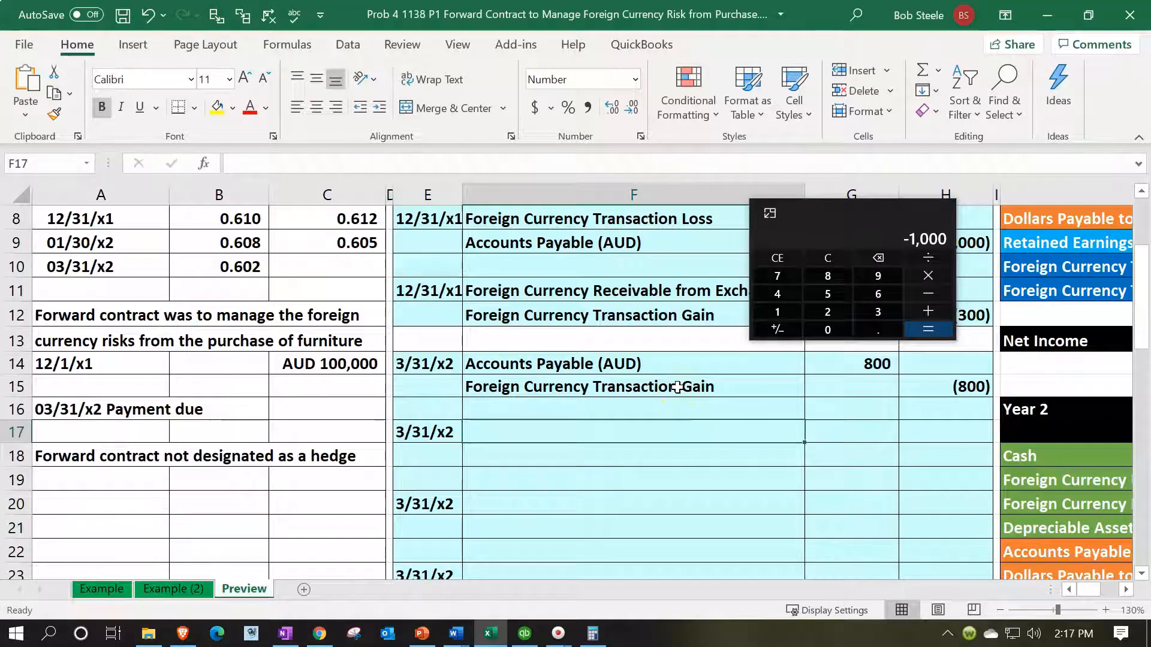
left_click_drag(859, 220, 869, 0)
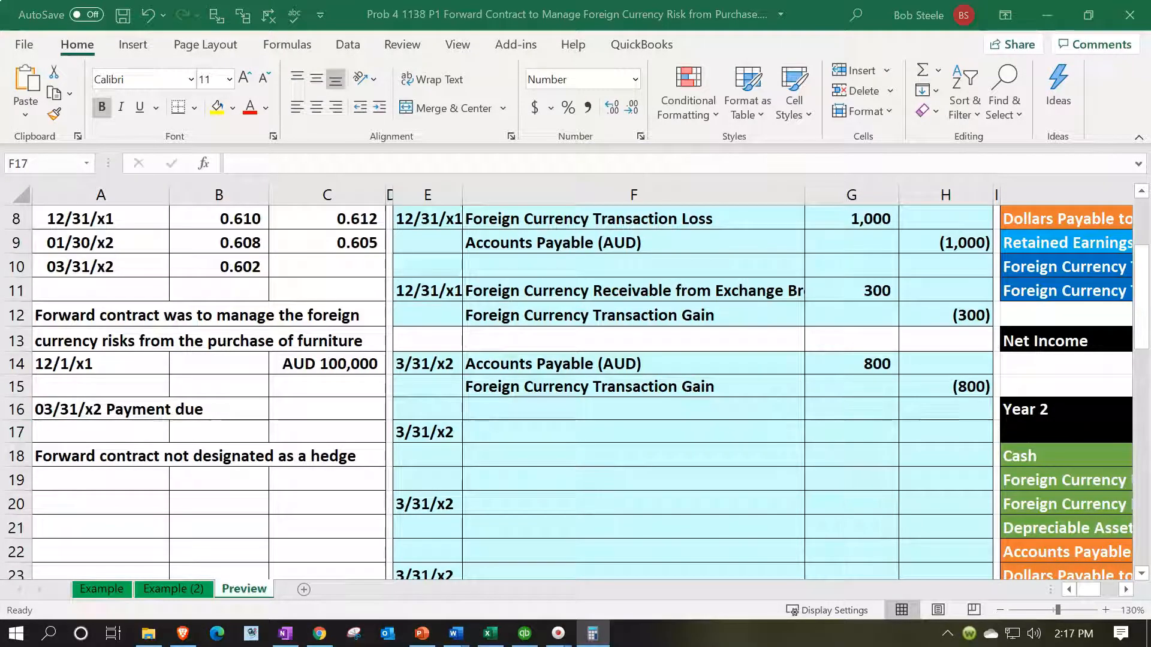
left_click(555, 427)
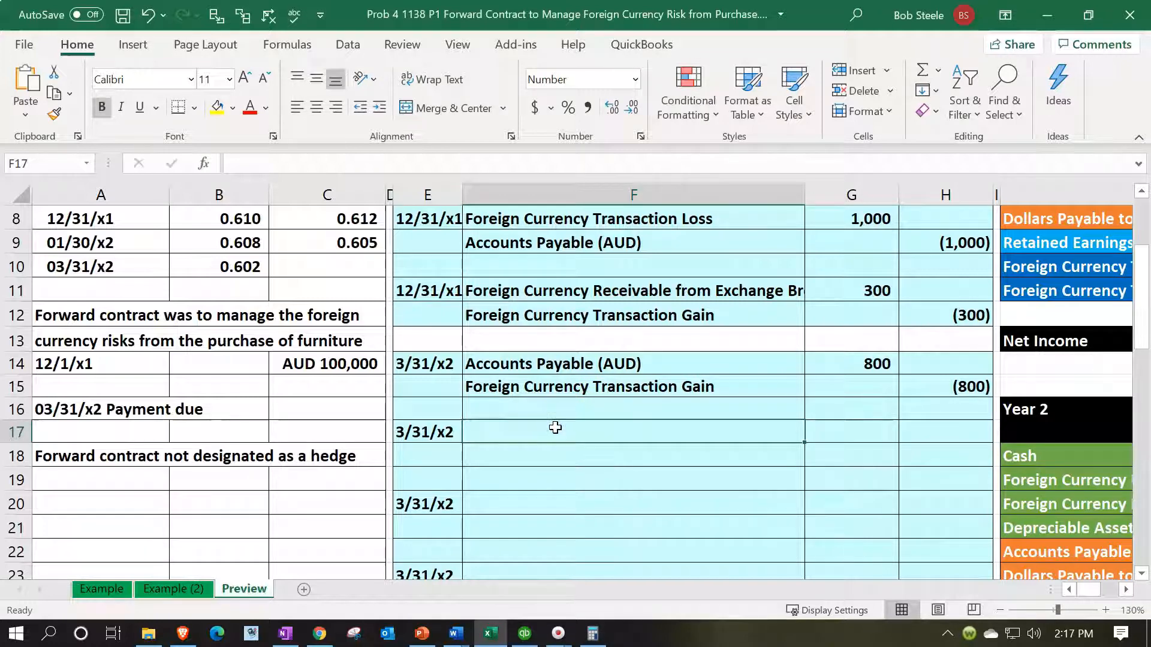
type("=")
key("Right")
key("Right")
key("Right")
key("Right")
key("Right")
key("Down")
key("Down")
key("Down")
key("Down")
key("Down")
key("Down")
key("Down")
key("Down")
key("Down")
key("Down")
key("Left")
key("Left")
key("Up")
key("Up")
key("Right")
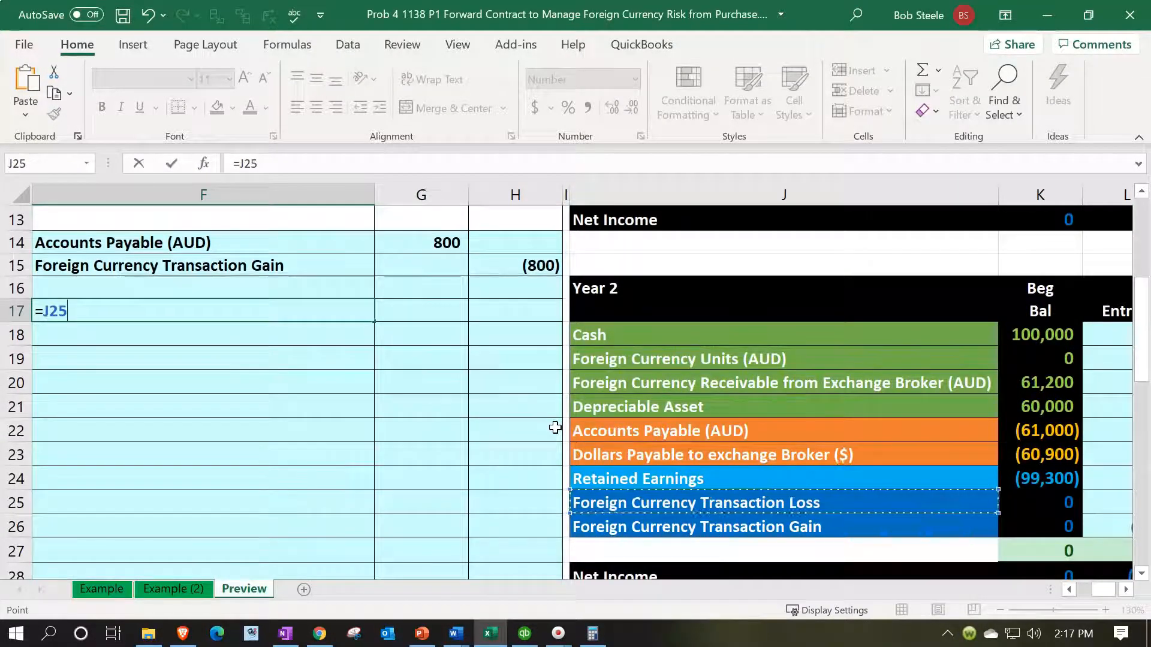
key("Return")
Step: Link F18 to the Year 2 Foreign Currency Receivable from Exchange Broker (AUD) account in J20
type("=")
key("Right")
key("Right")
key("Right")
key("Right")
key("Right")
key("Right")
key("Right")
key("Down")
key("Down")
key("Left")
key("Left")
key("Left")
key("Return")
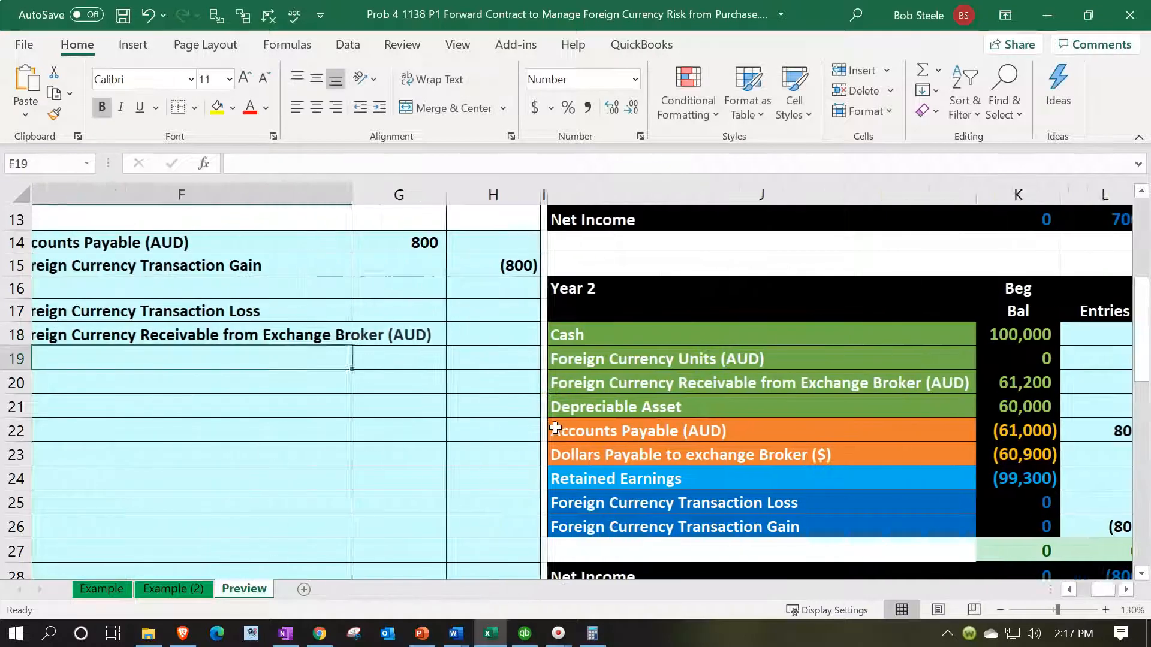
Step: Calculate the transaction loss debit in G17 with the formula =(C8-B10)*C3
key("Right")
key("Right")
key("Up")
key("Up")
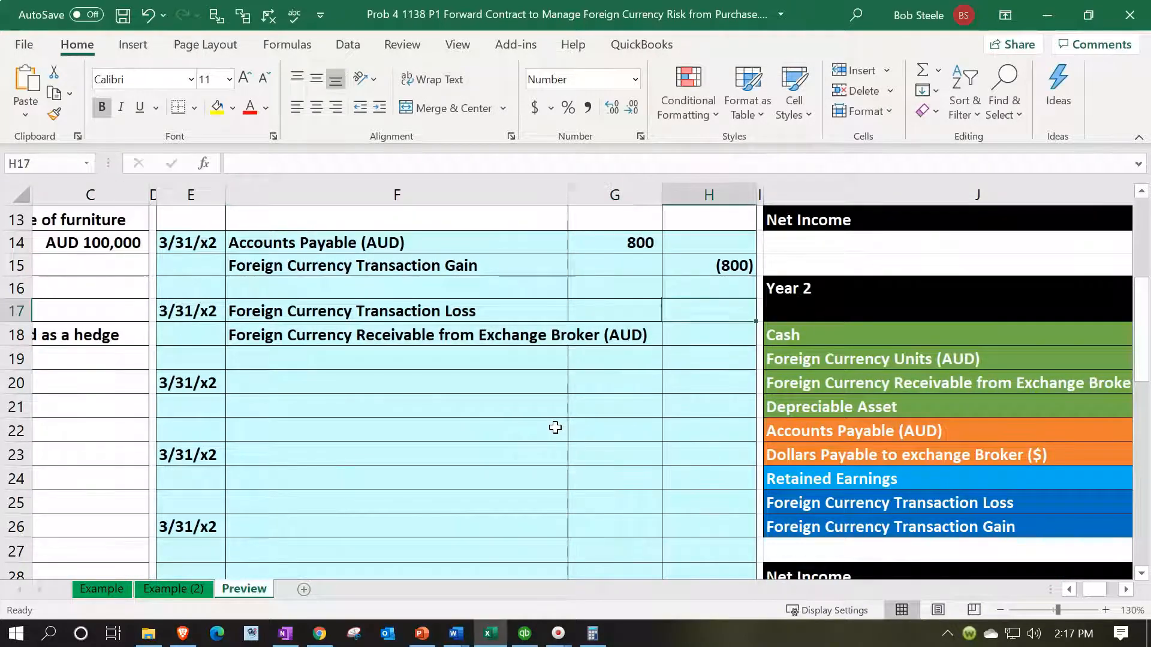
key("Left")
type("=(")
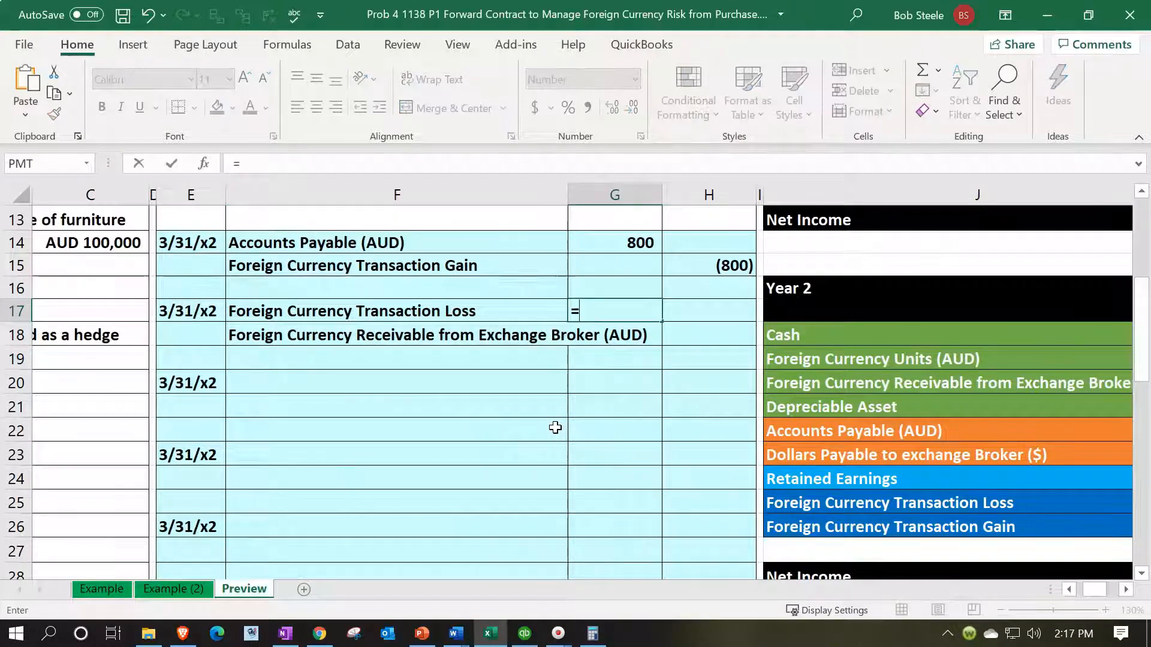
key("Left")
key("Left")
key("Left")
key("Left")
key("Left")
key("Left")
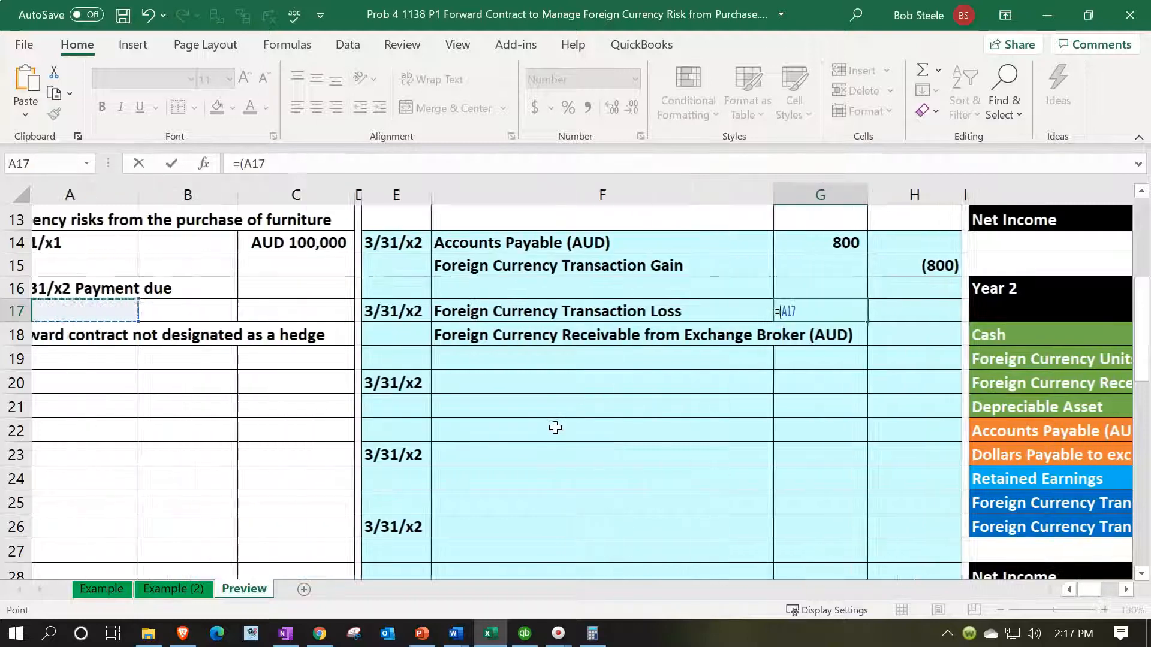
key("Up")
key("Up")
key("Up")
key("Up")
key("Up")
key("Up")
key("Up")
key("Up")
key("Up")
key("Up")
key("Up")
key("Up")
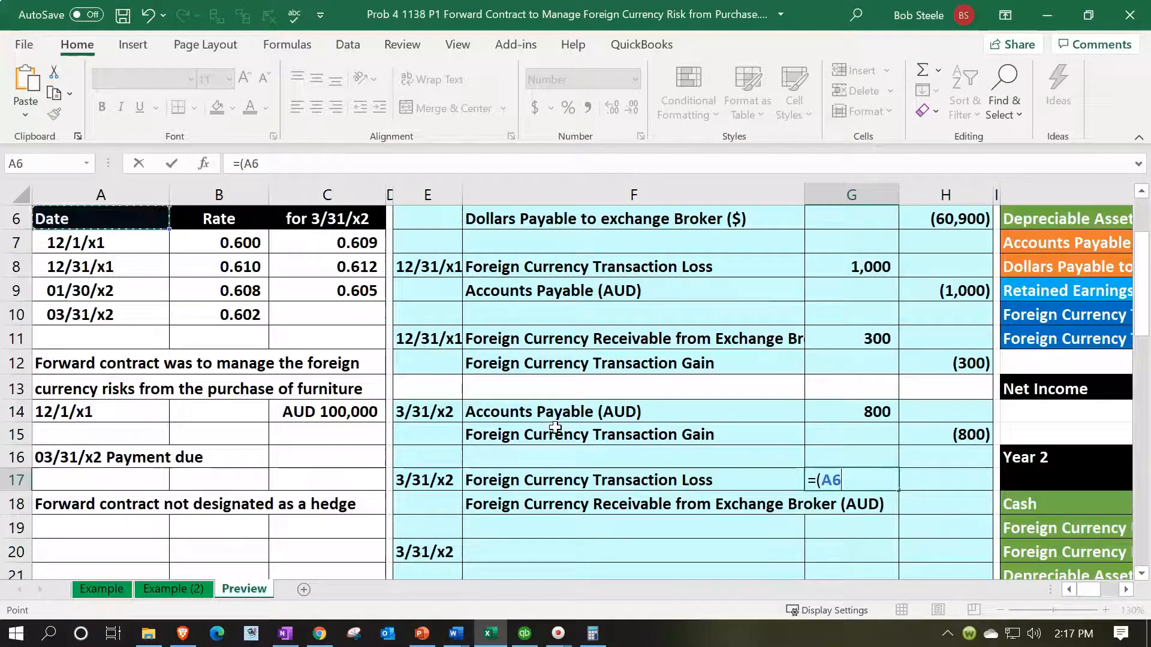
key("Down")
key("Down")
key("Down")
key("Right")
key("Right")
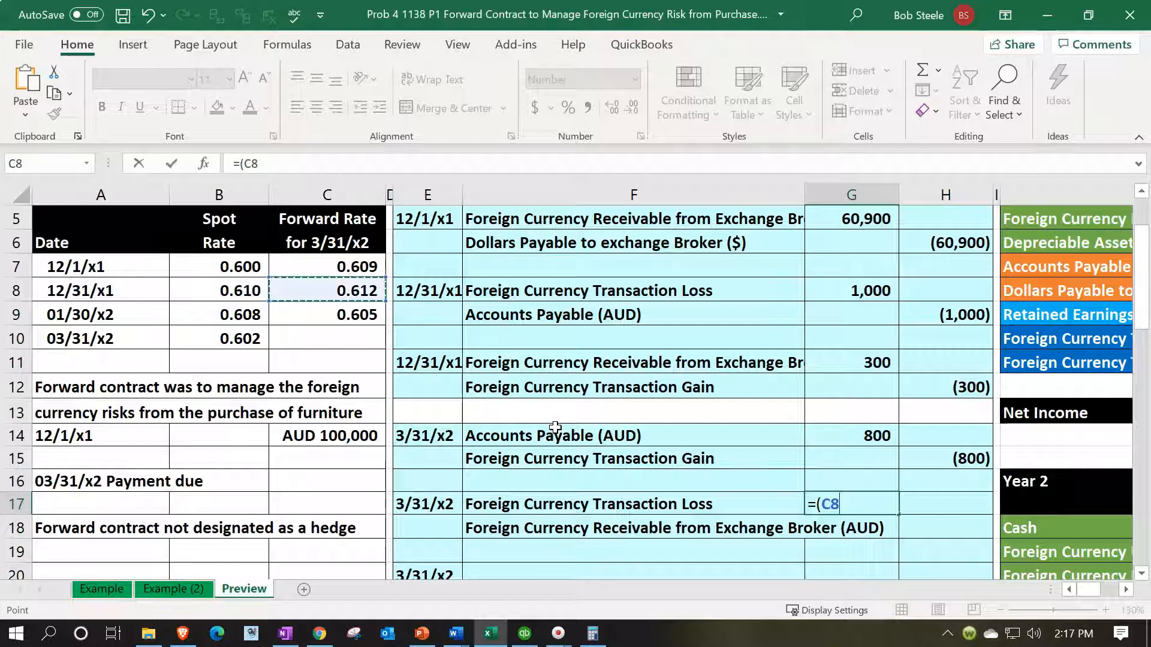
type("-")
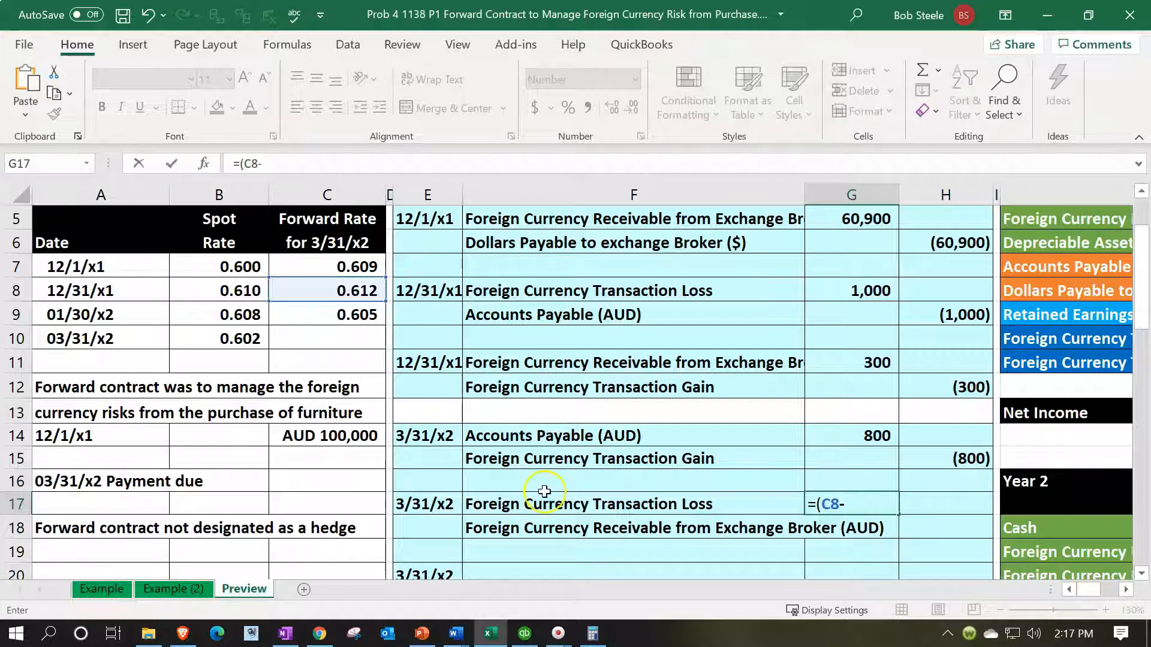
left_click(240, 339)
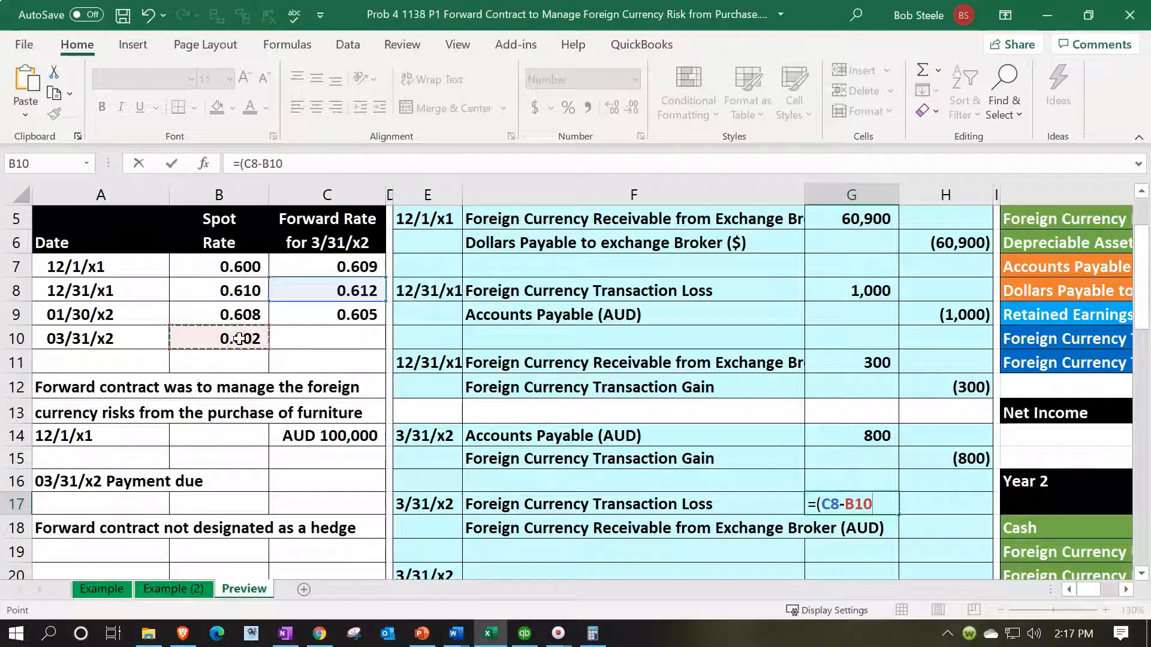
type(")*")
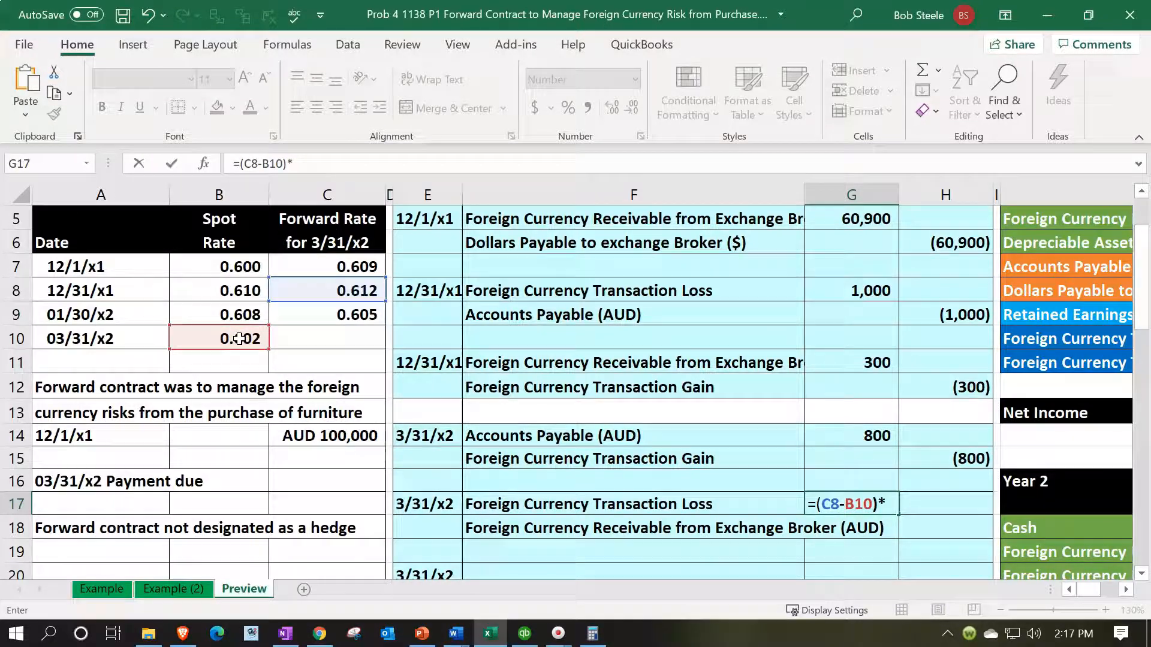
scroll(329, 442, "up", 1)
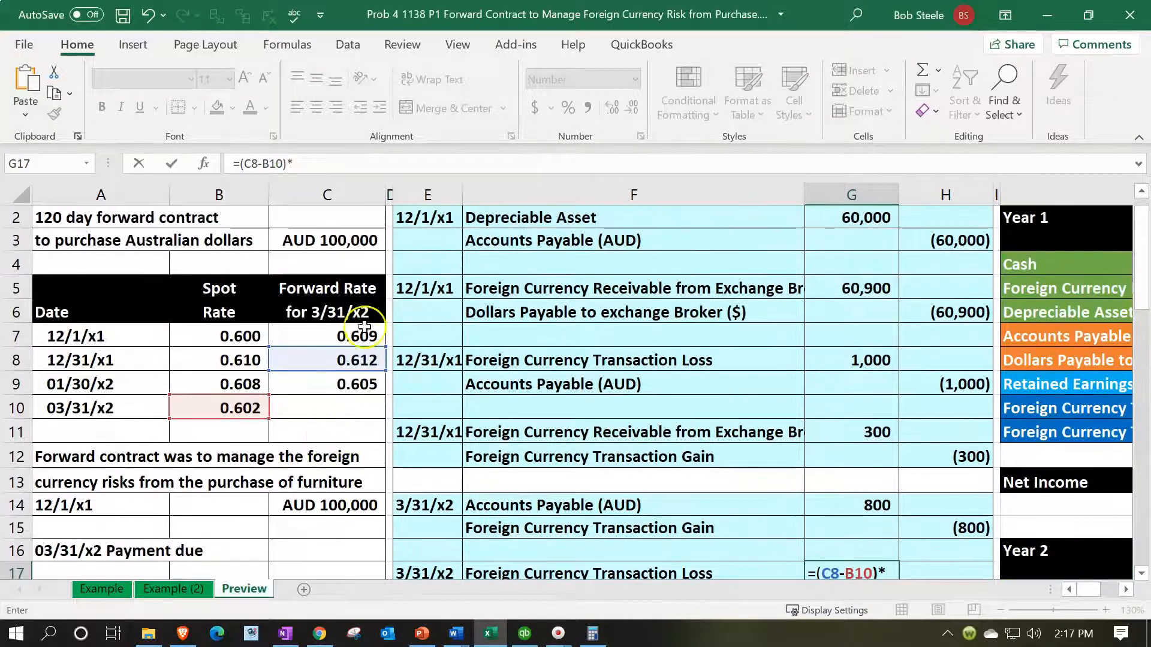
left_click(359, 241)
key("Return")
Step: Enter the receivable credit in H18 as the negative of the G17 debit
scroll(348, 245, "down", 1)
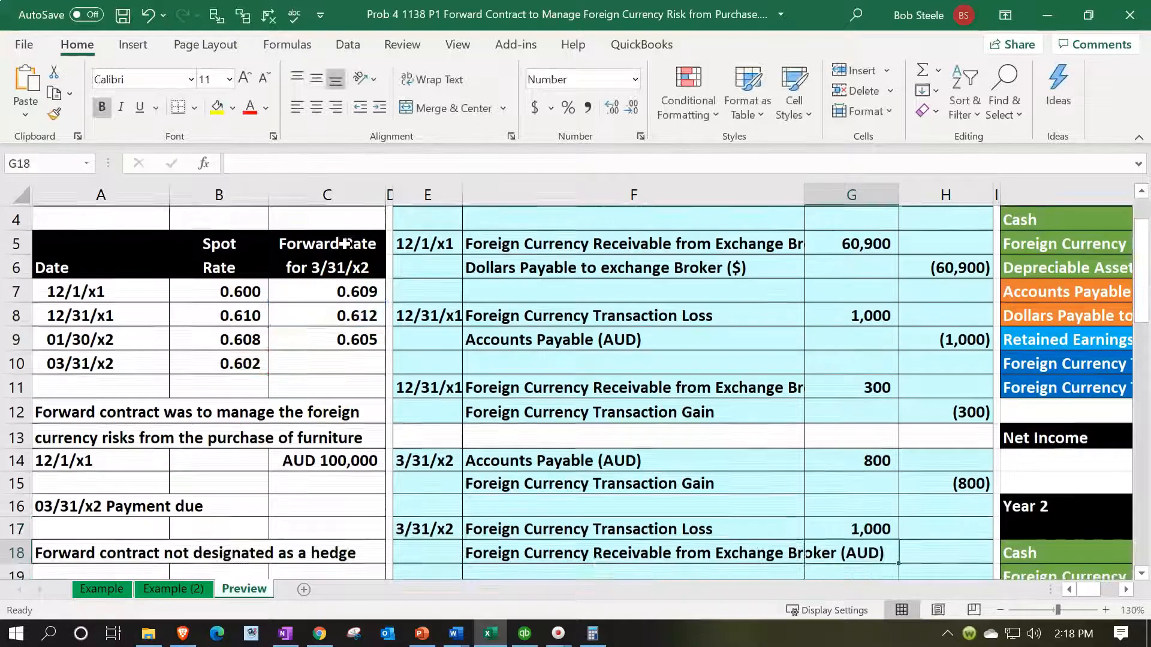
key("Return")
key("Up")
key("Right")
type("=-")
key("Left")
key("Up")
key("Return")
Step: Post the loss by linking L25, the Year 2 entry for Foreign Currency Transaction Loss, to G17
key("Right")
key("Right")
key("Right")
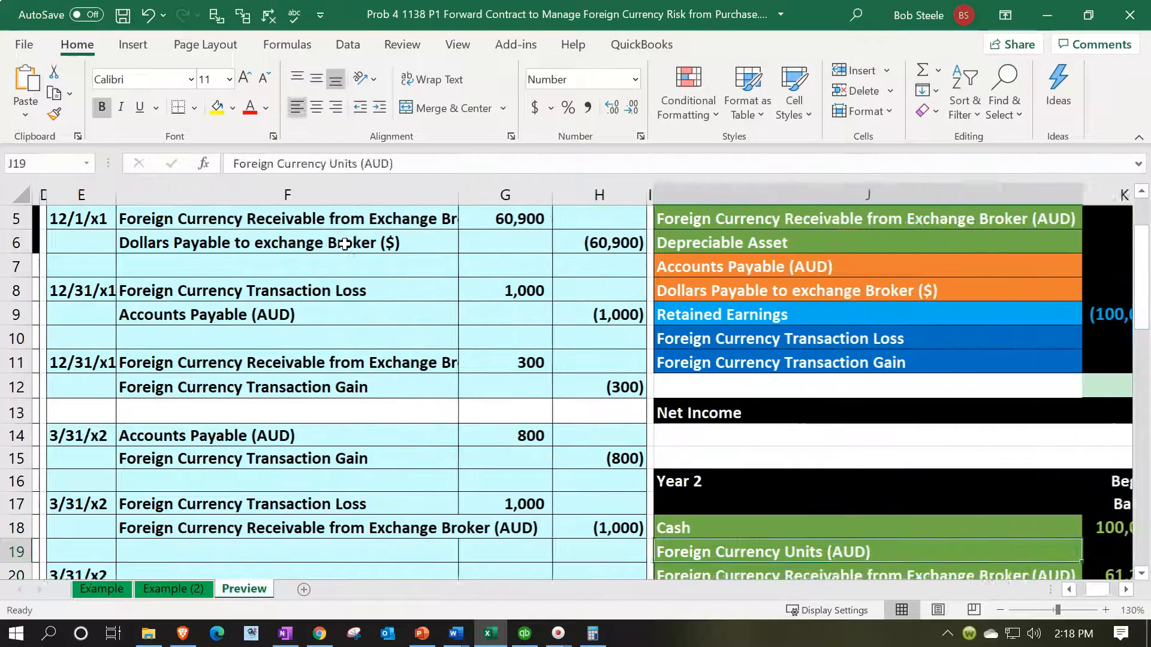
key("Down")
key("Down")
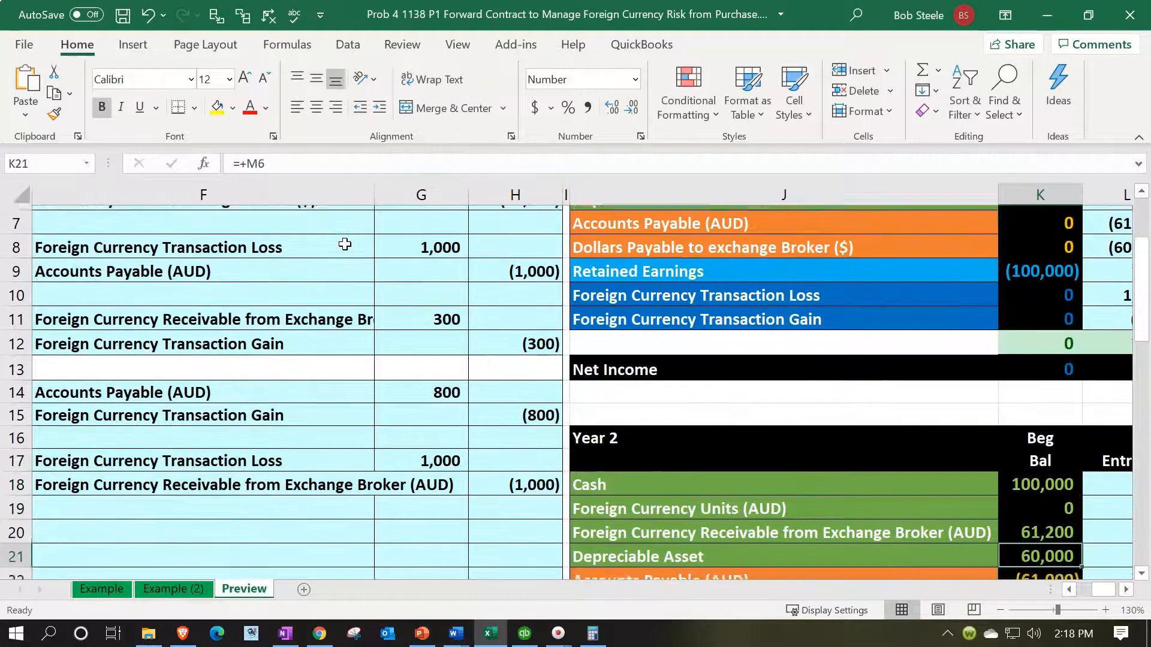
key("Down")
key("Down")
key("Down")
key("Down")
key("Right")
key("Down")
key("Right")
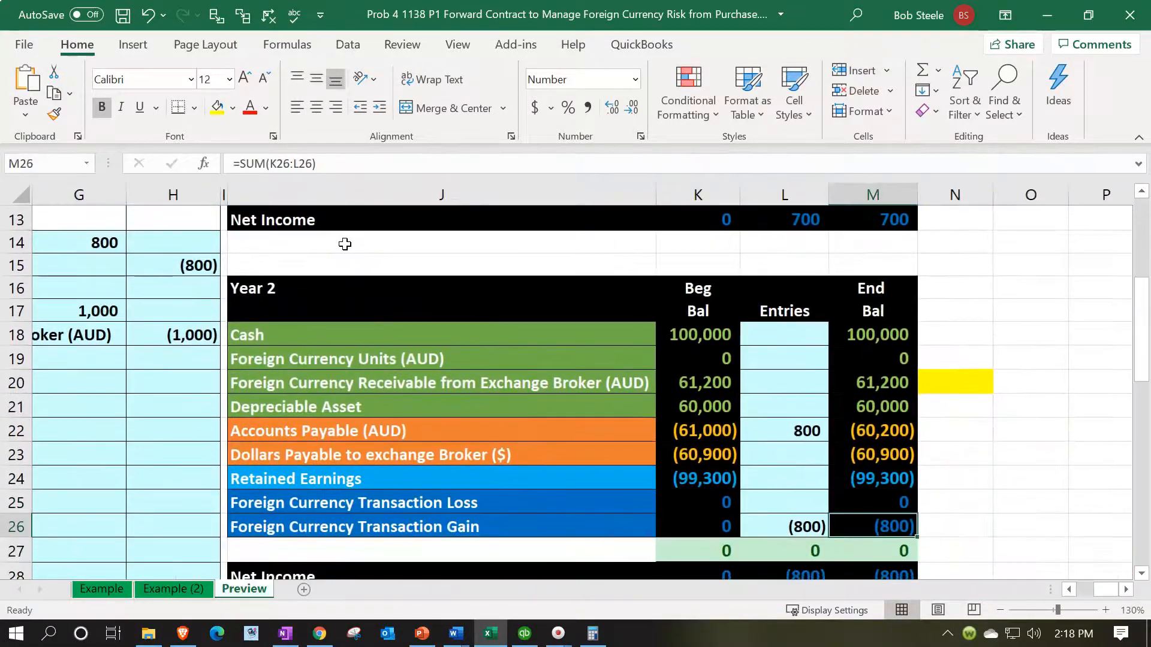
key("Left")
key("Up")
type("=")
key("Left")
key("Left")
key("Left")
key("Left")
key("Left")
key("Left")
key("Up")
key("Up")
key("Up")
key("Up")
key("Up")
key("Up")
key("Up")
key("Up")
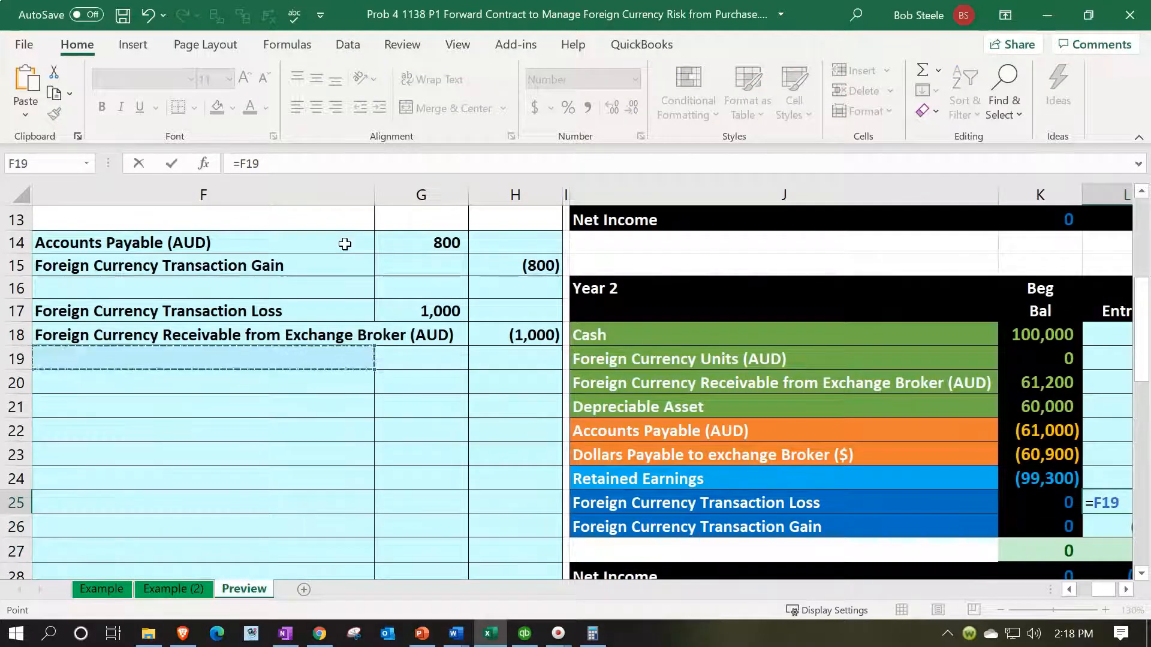
key("Right")
key("Return")
key("Down")
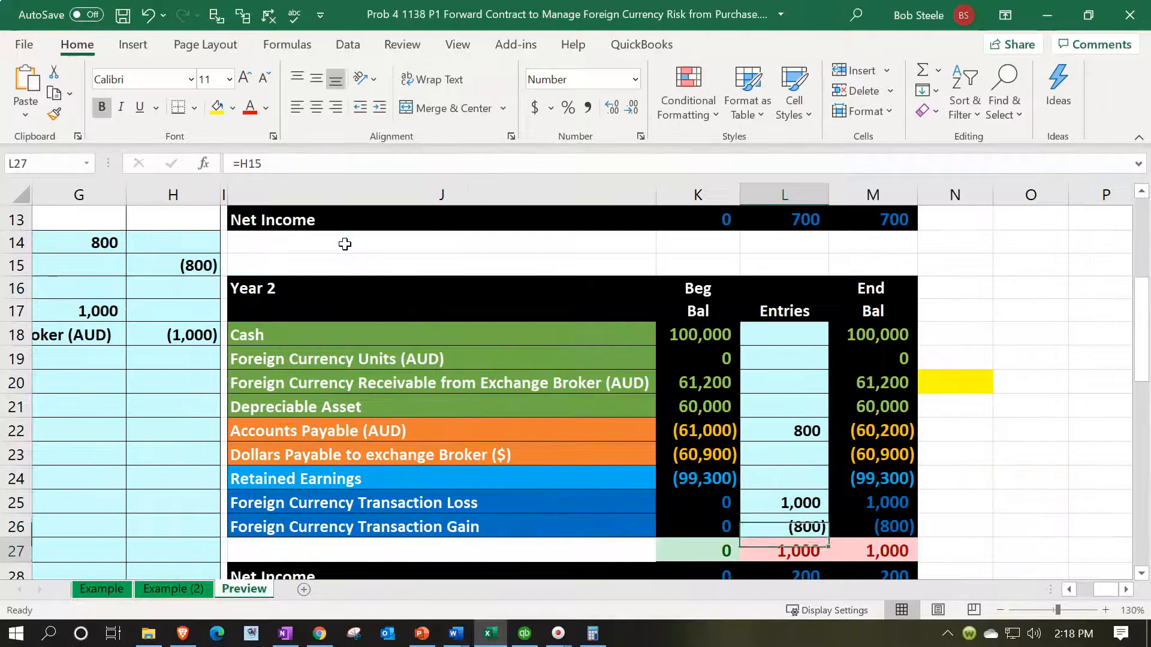
Step: Post the credit by linking L20, the Year 2 entry for Foreign Currency Receivable from Exchange Broker (AUD), to H18
key("Down")
key("Left")
key("Left")
key("Left")
key("Left")
key("Left")
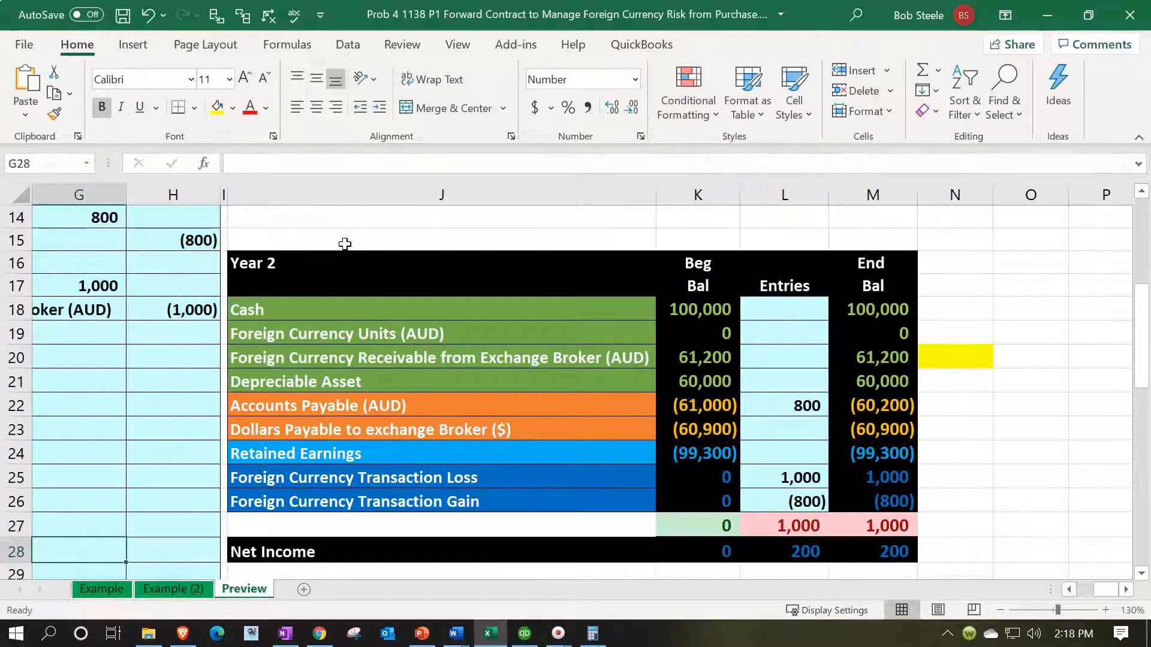
key("Up")
key("Up")
key("Up")
key("Up")
key("Up")
key("Up")
key("Up")
key("Up")
key("Up")
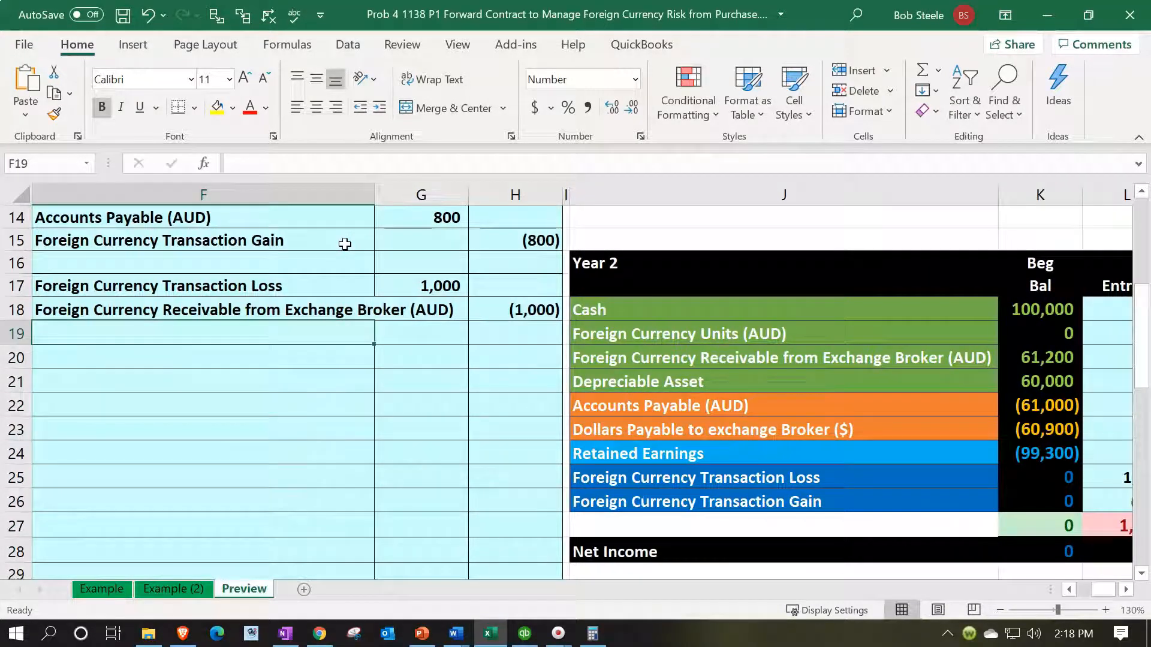
key("Right")
key("Right")
key("Right")
key("Right")
key("Right")
key("Right")
key("Down")
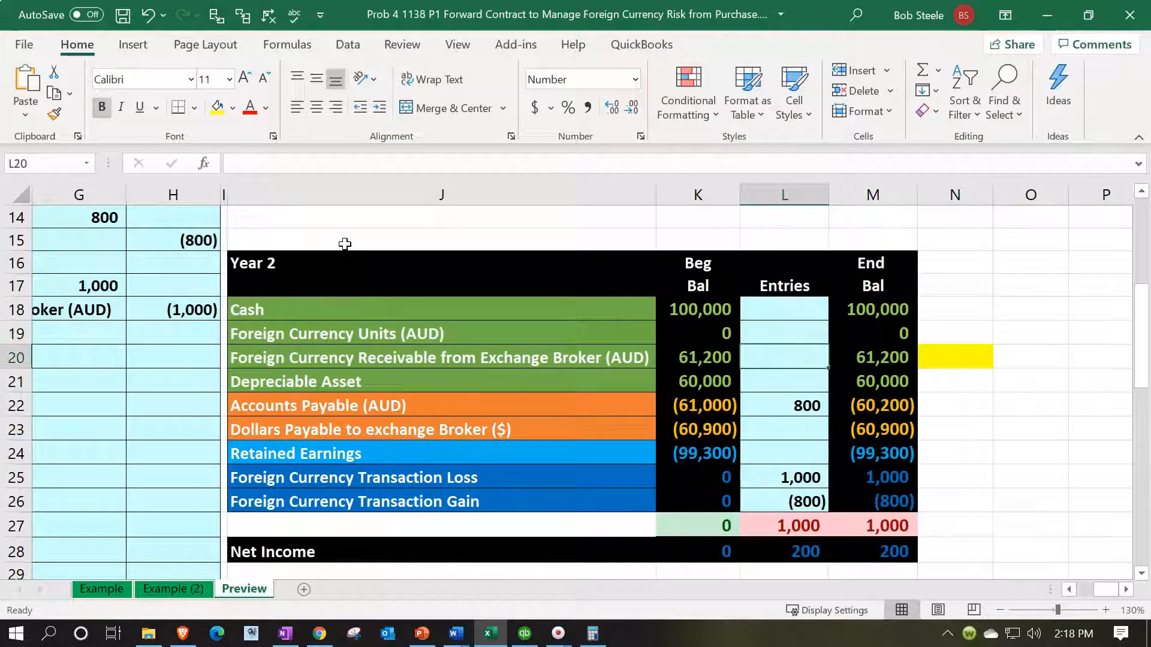
type("=")
key("Left")
key("Left")
key("Left")
key("Left")
key("Left")
key("Left")
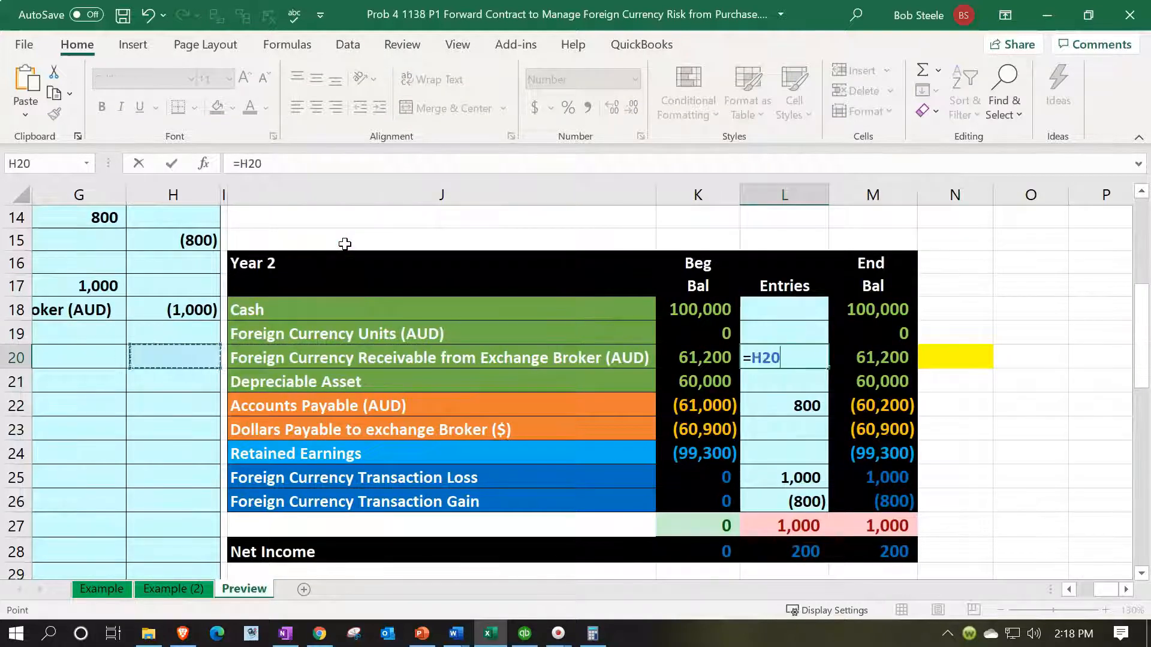
key("Up")
key("Up")
key("Right")
key("Right")
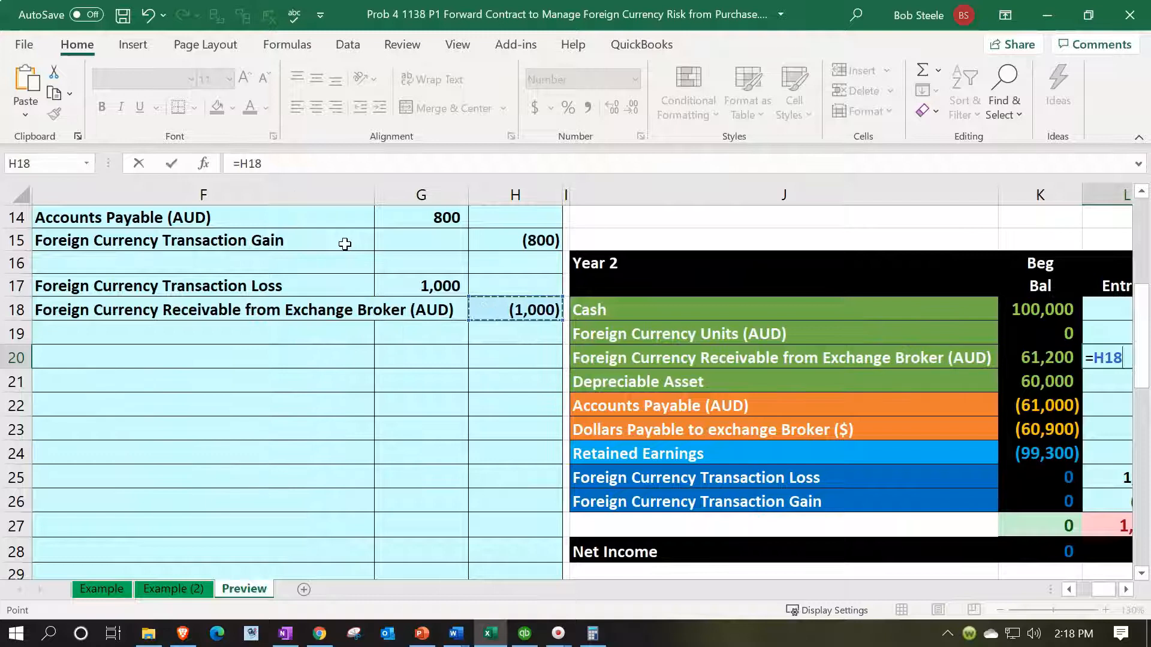
key("Return")
Step: Check the receivable's Year 2 ending balance in M20 and remove the yellow highlight from N20
key("Right")
key("Right")
key("Up")
key("Left")
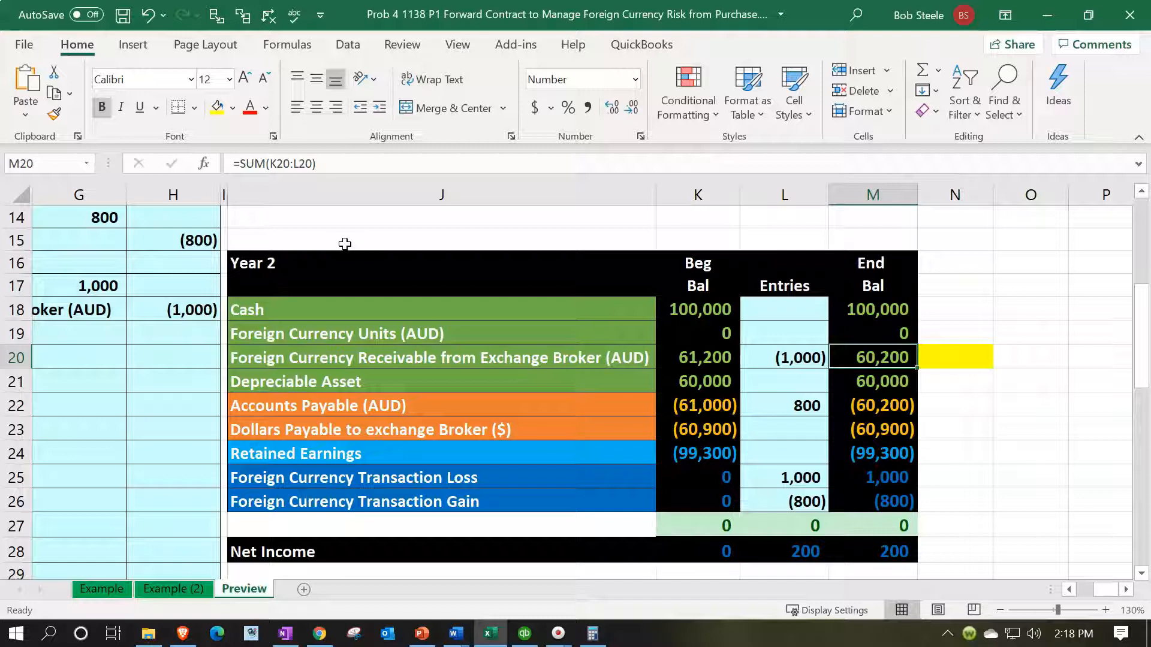
key("Left")
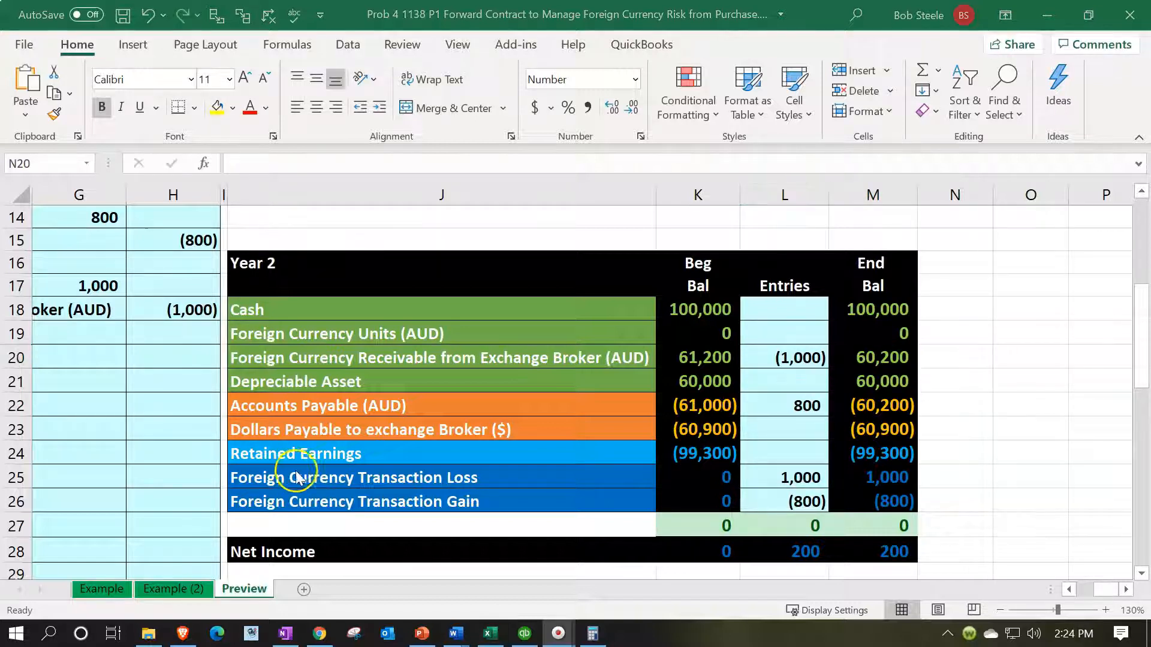
Step: Highlight N23 in yellow beside the Year 2 balance of Dollars Payable to exchange Broker ($)
left_click(329, 462)
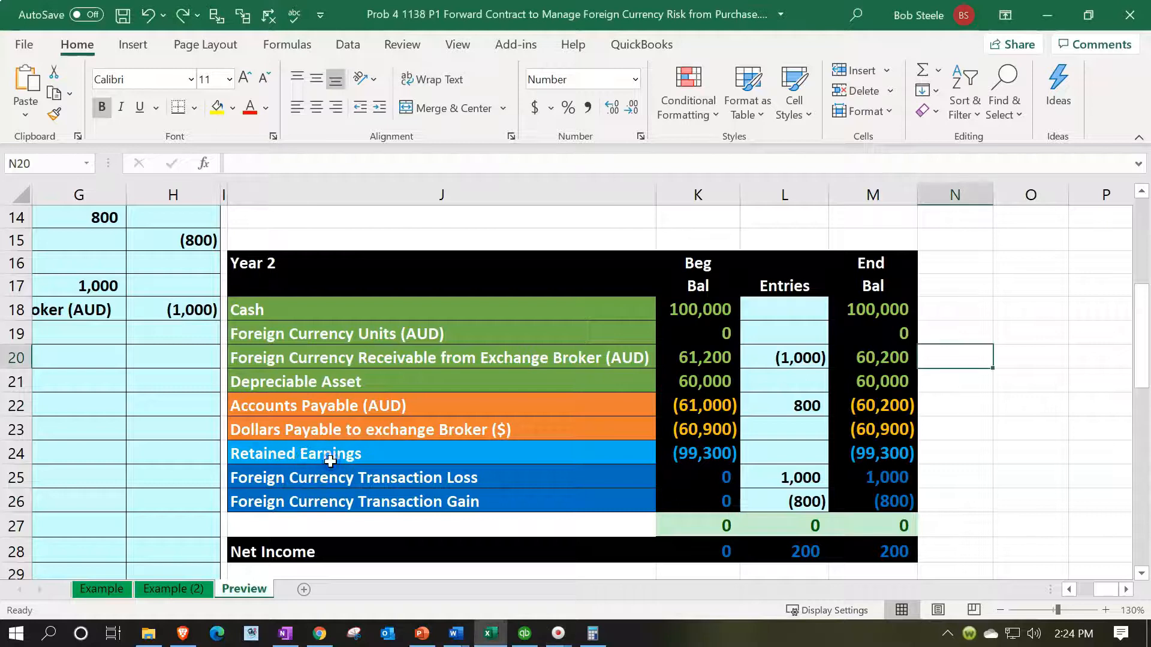
left_click(301, 434)
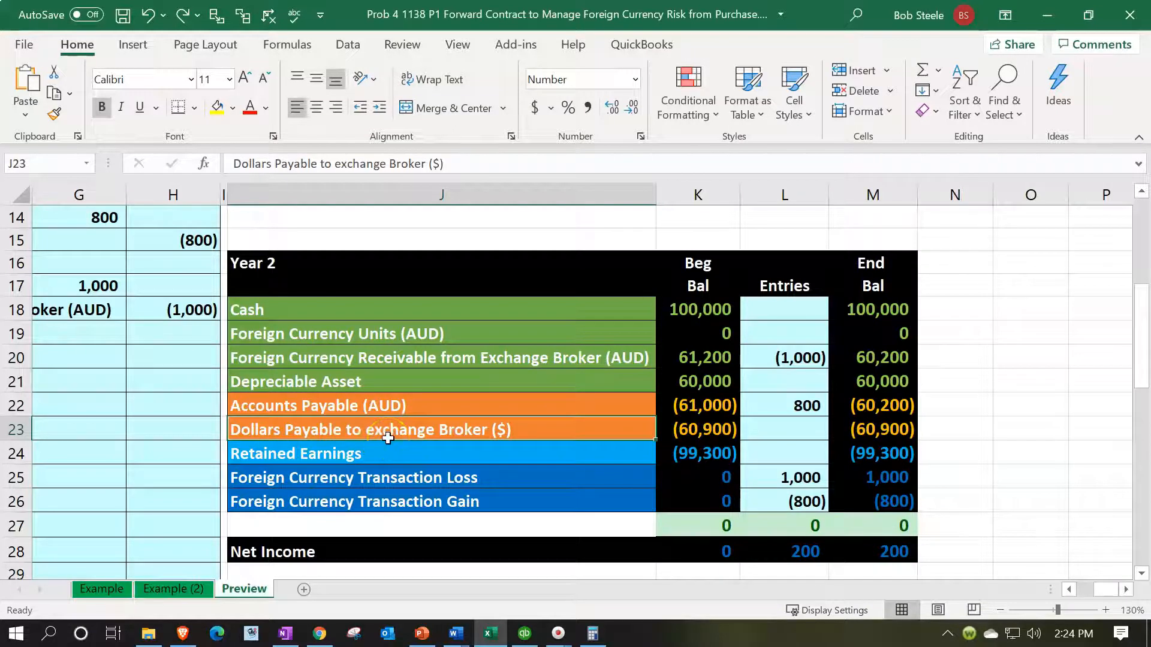
left_click(953, 436)
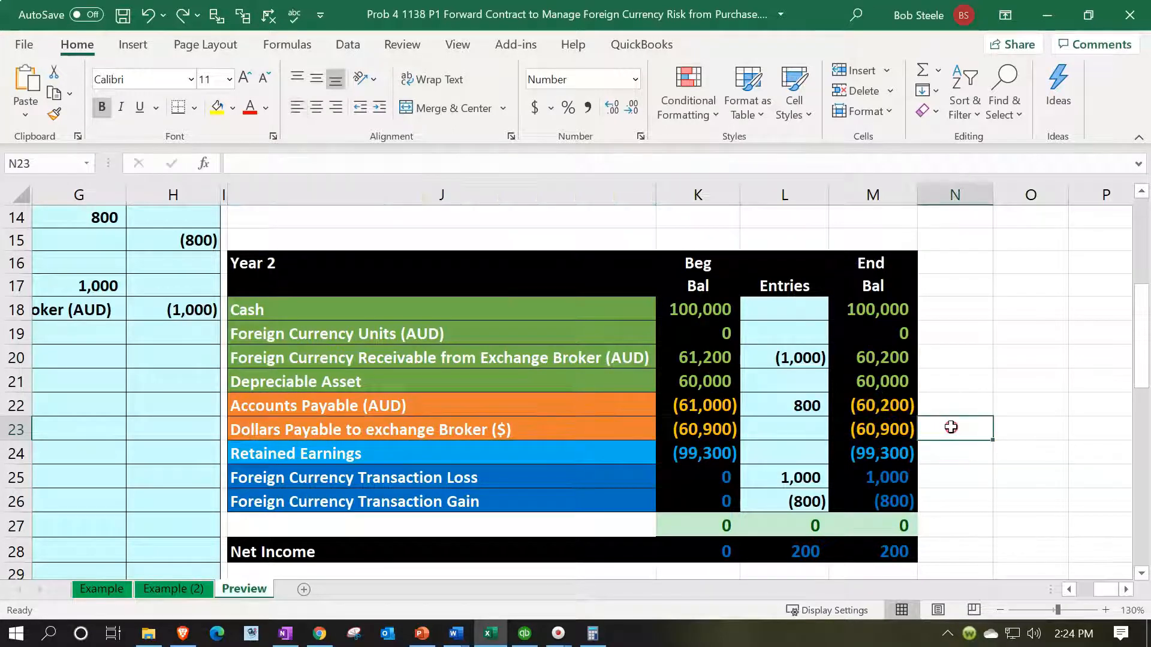
right_click(953, 424)
left_click(953, 424)
right_click(953, 424)
left_click(1022, 194)
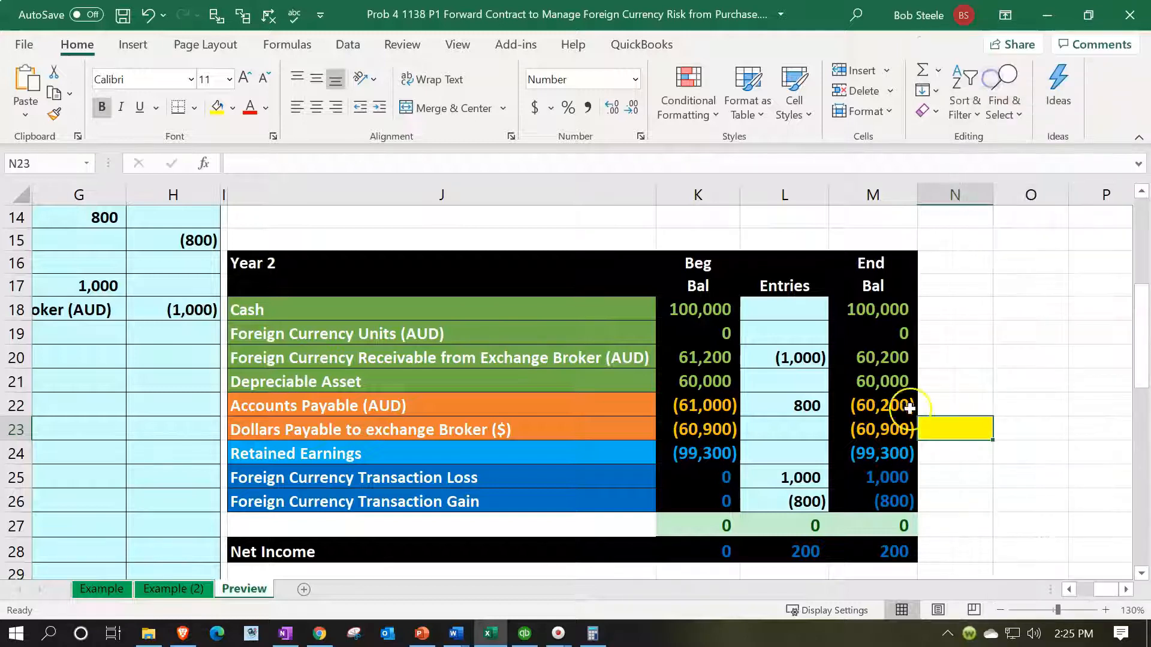
Step: Trace the broker payable's Year 2 beginning balance in K23 back to the 12/1/x1 entry in row 6 and the Year 1 ending balance in M8
left_click(712, 429)
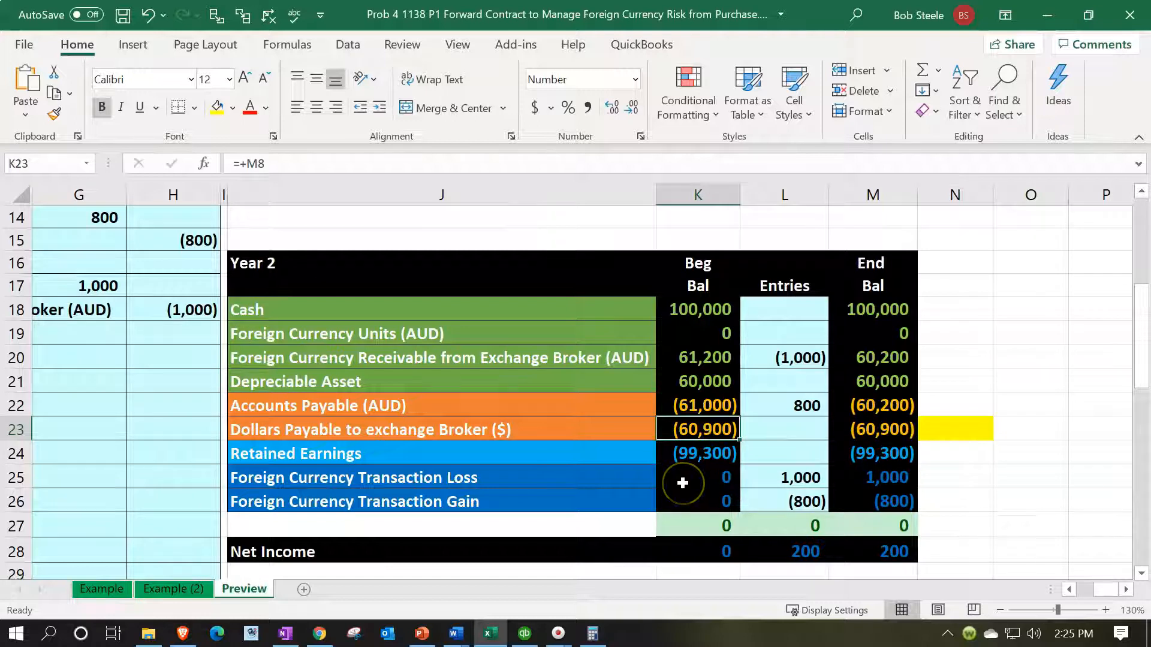
scroll(683, 483, "up", 4)
left_click(486, 327)
key("Left")
key("Left")
key("Left")
key("Left")
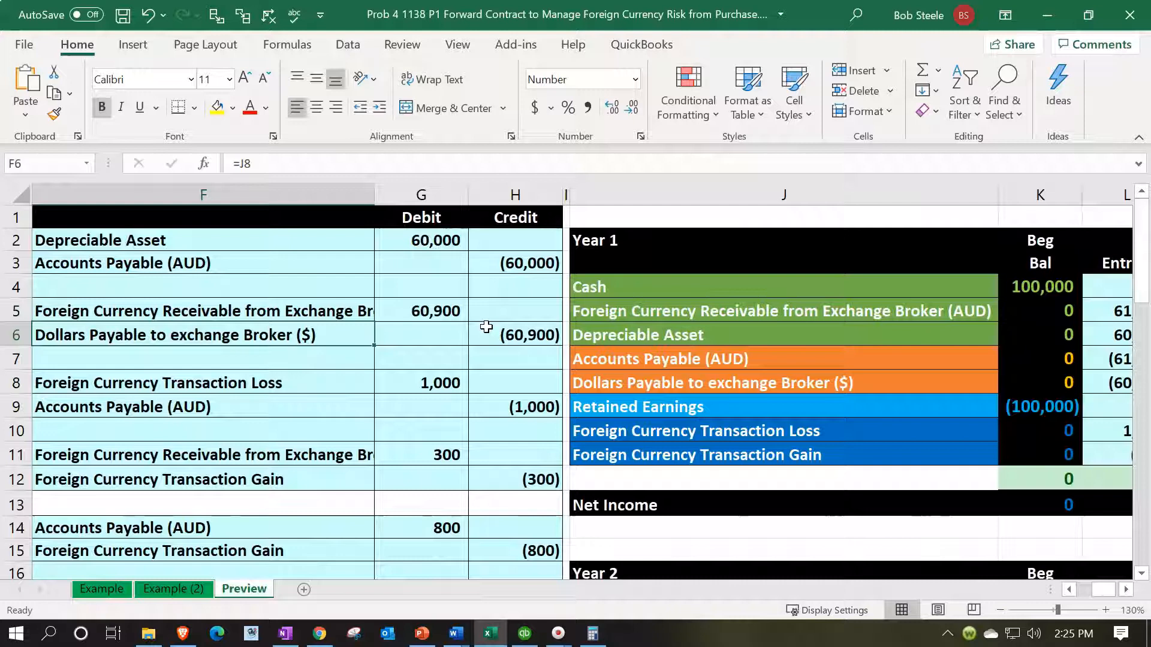
key("Right")
key("Right")
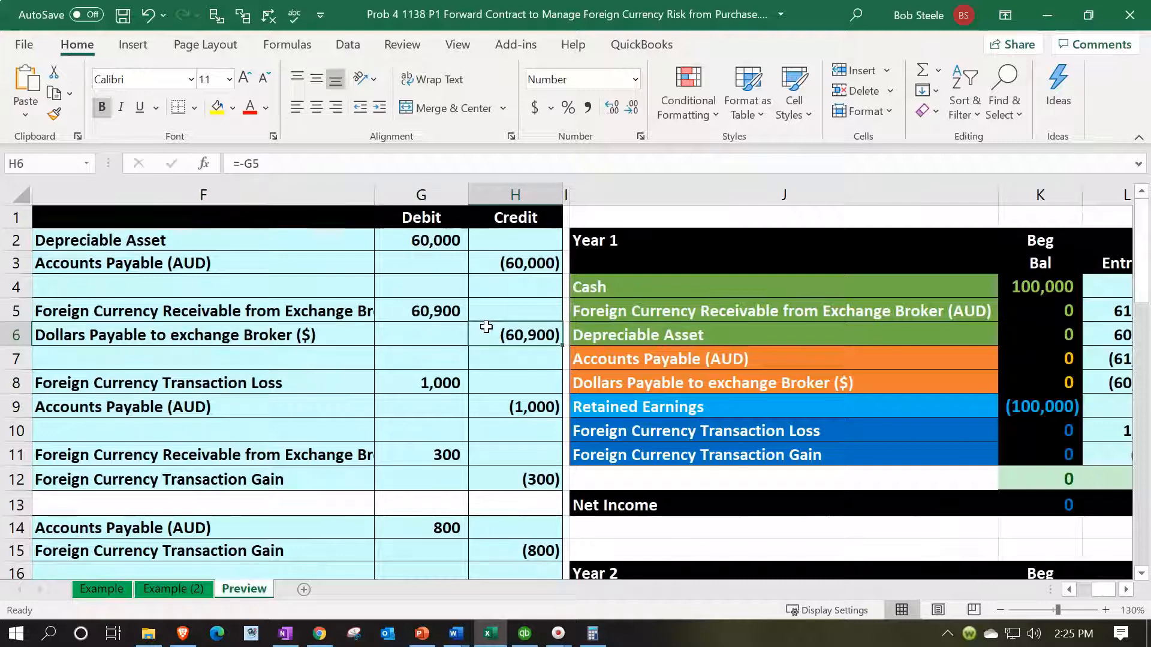
key("Right")
key("Right")
key("Right")
key("Right")
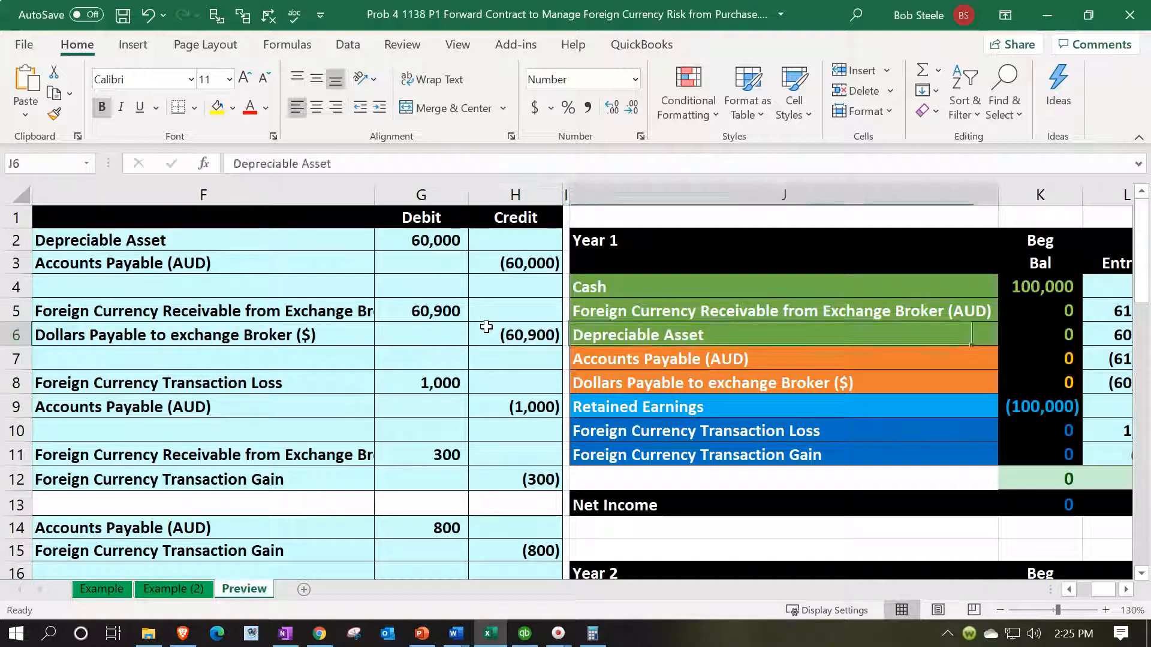
key("Down")
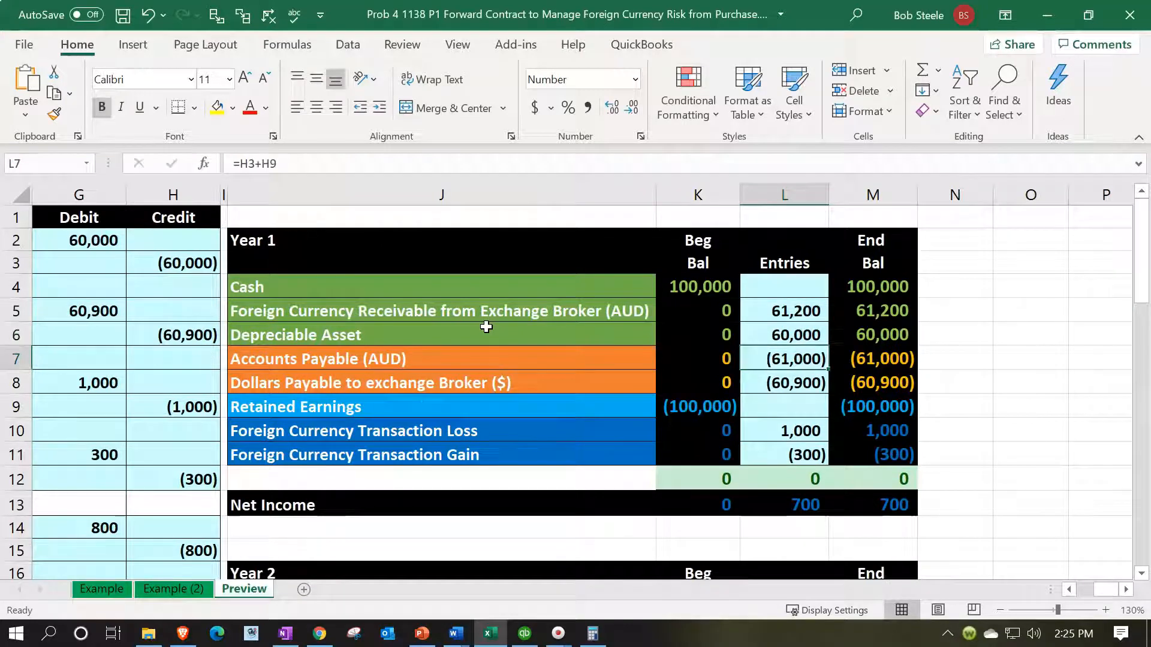
key("Right")
key("Down")
scroll(486, 327, "down", 5)
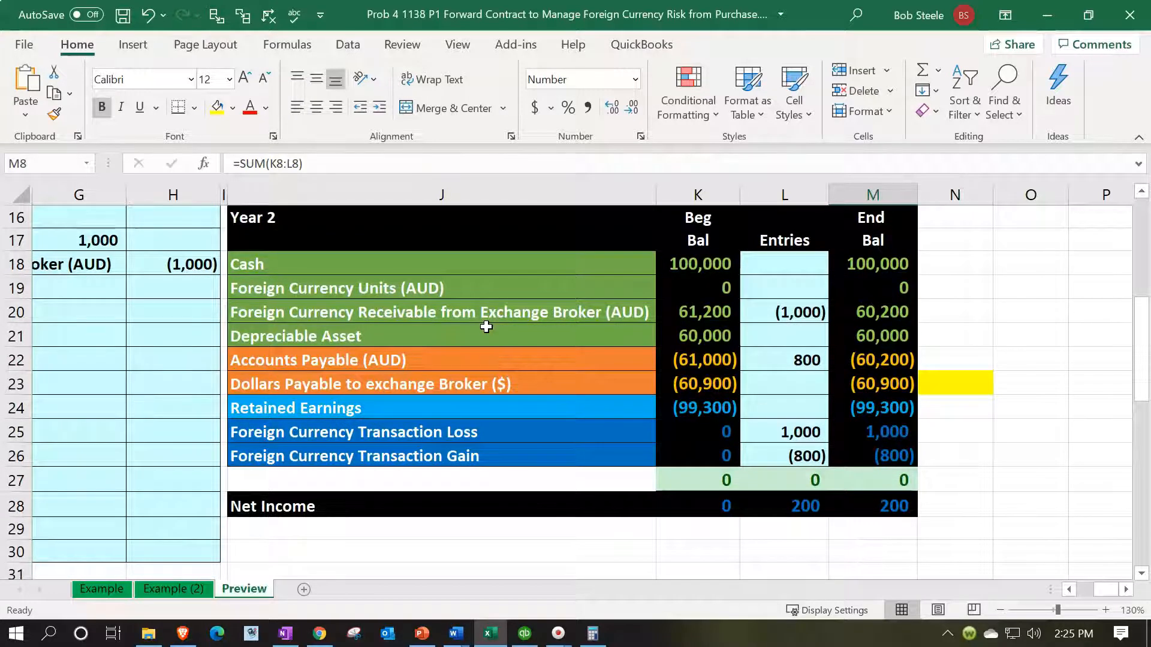
Step: Start the second-to-be-settled 3/31/x2 entry by linking F20 to the account name Dollars Payable to exchange Broker ($) in J23
left_click(493, 390)
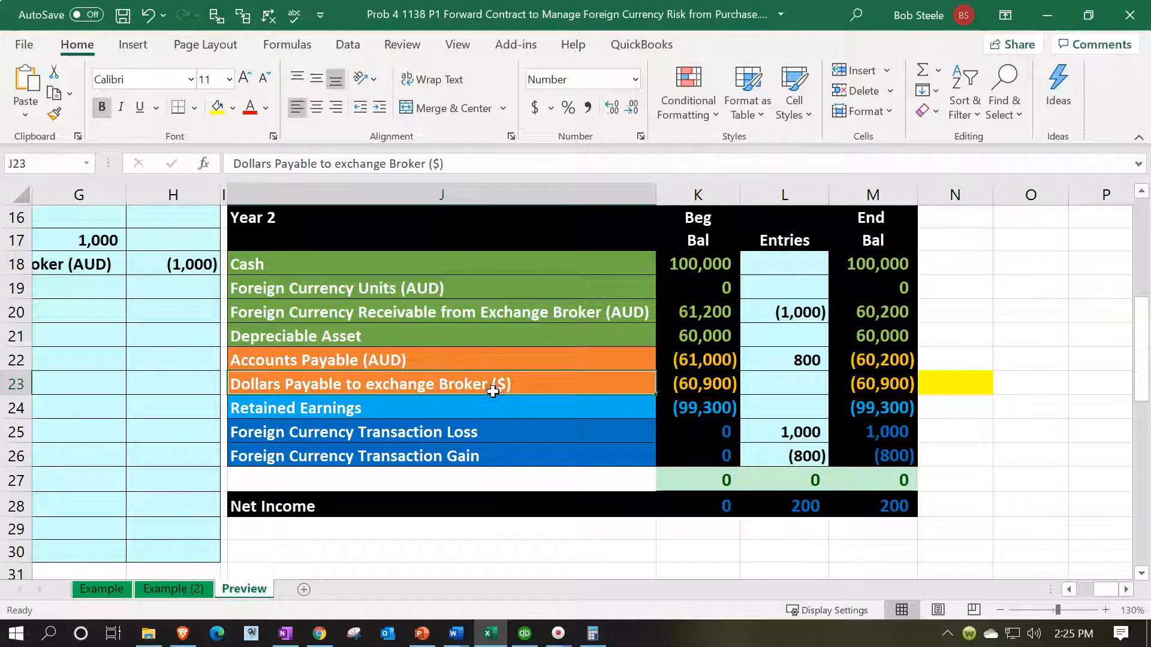
key("Left")
key("Left")
key("Left")
key("Left")
key("Left")
key("Up")
key("Up")
key("Up")
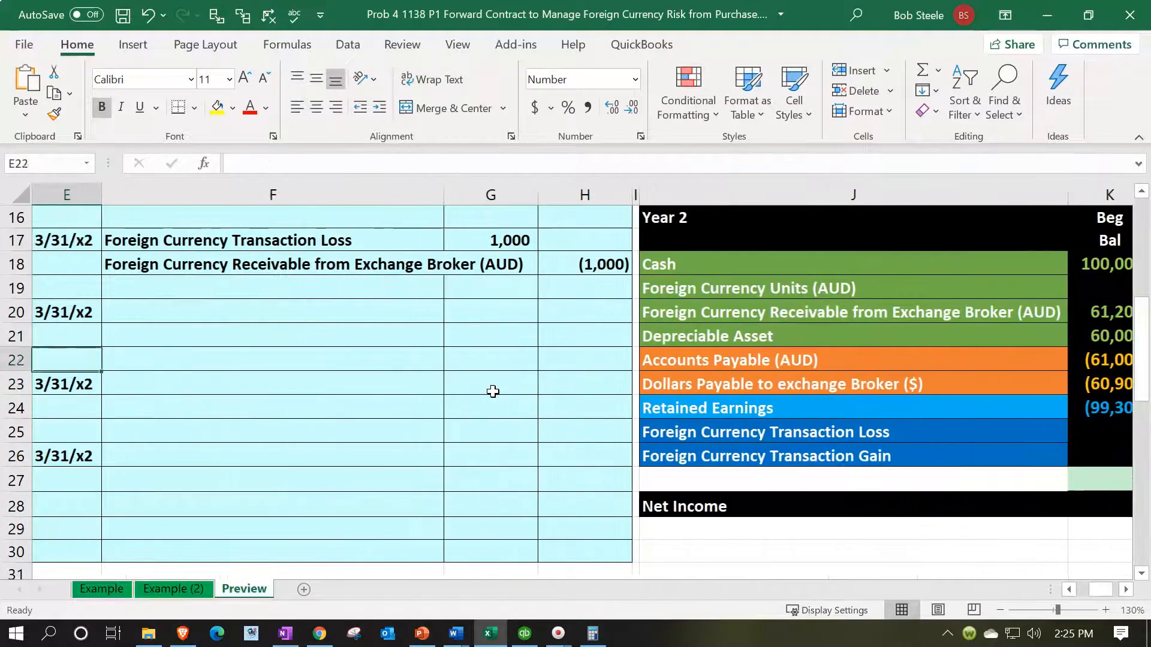
key("Right")
type("=")
key("Right")
key("Right")
key("Right")
key("Right")
key("Down")
key("Down")
key("Down")
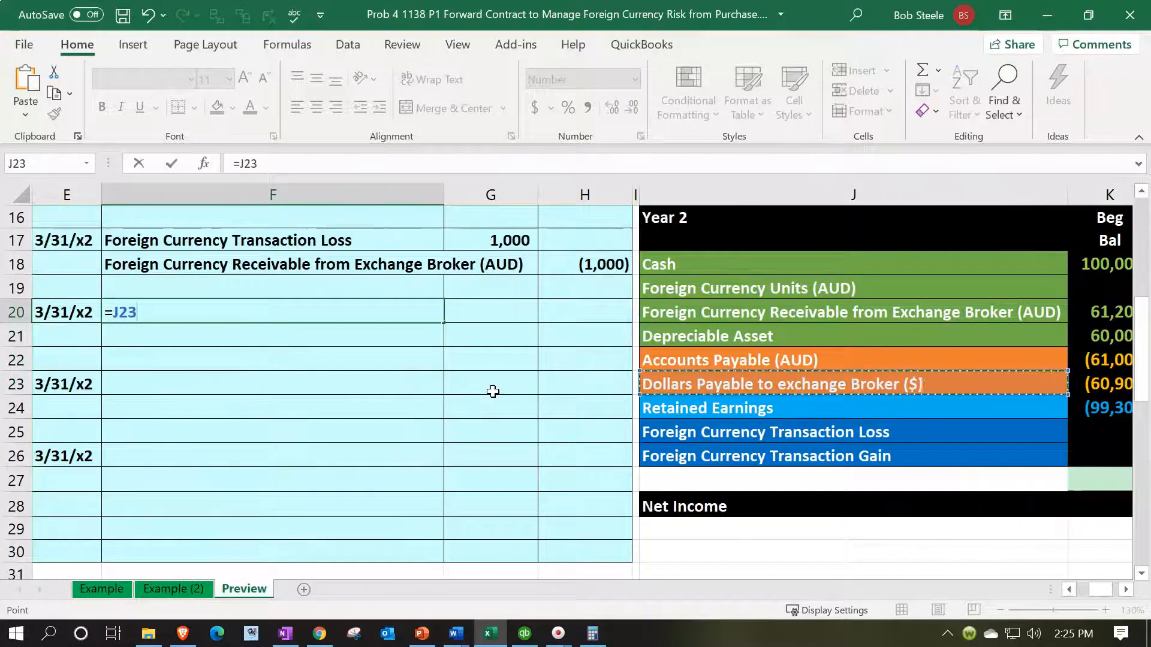
key("Return")
Step: Link F21, the credit account of the broker payment entry, to the account name Cash in J18
type("=")
key("Right")
key("Right")
key("Right")
key("Right")
key("Up")
key("Up")
key("Up")
key("Return")
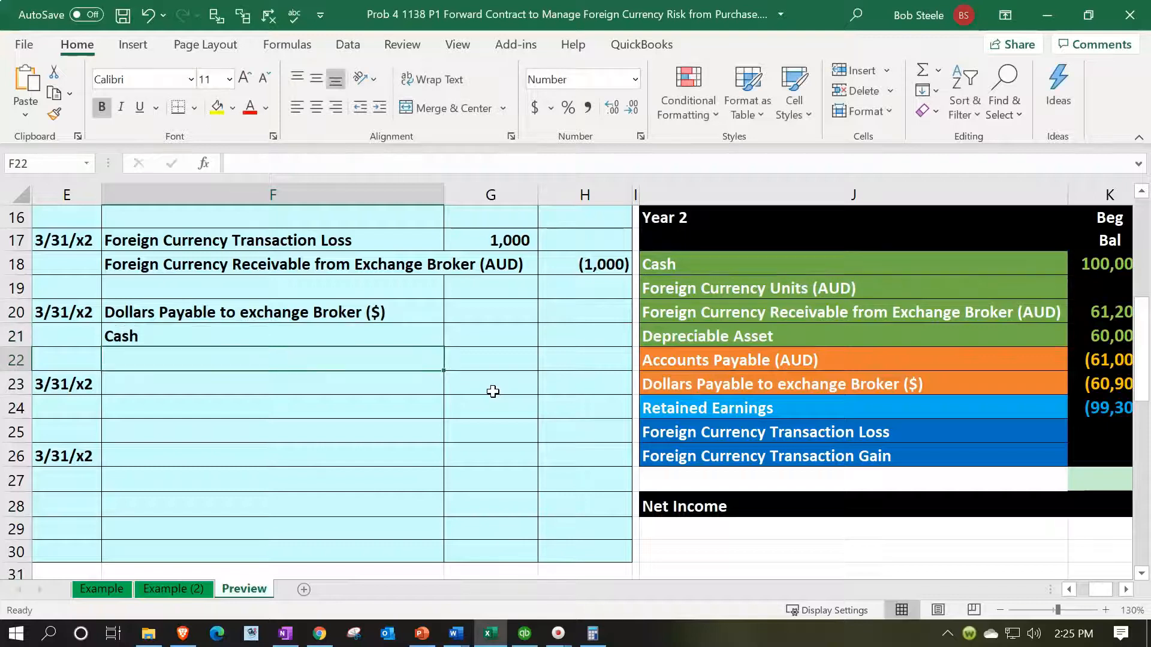
Step: Enter the broker payable debit in G20 as the AUD 100,000 in C3 times the 12/1/x1 forward rate in C7
key("Right")
key("Up")
key("Up")
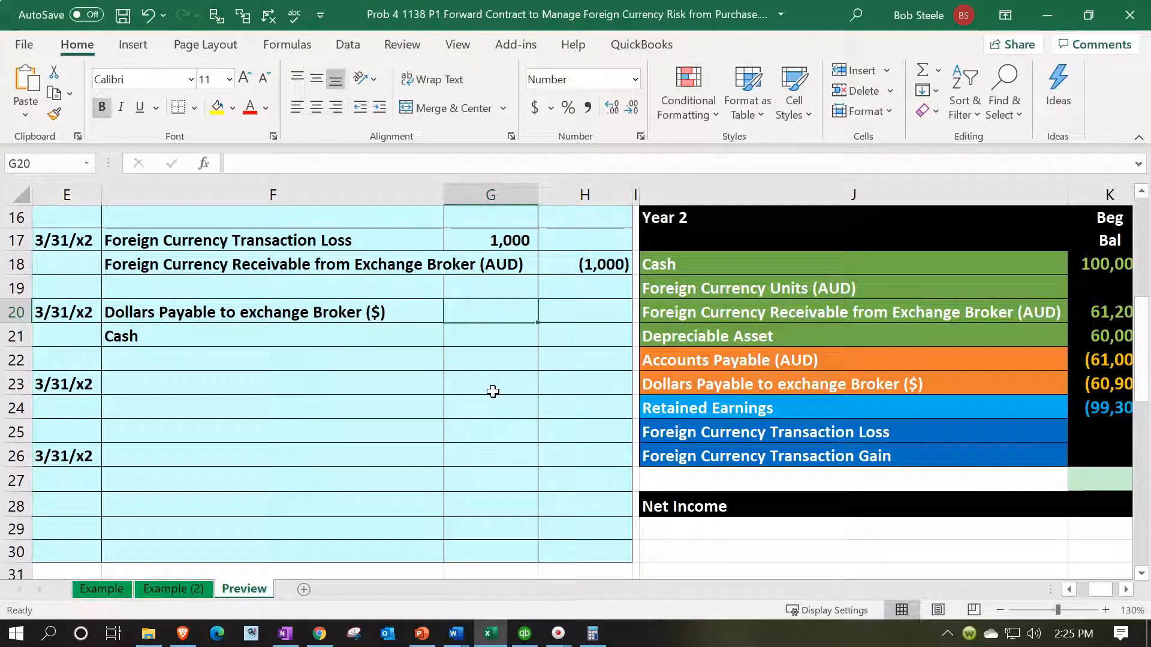
key("Right")
key("Right")
key("Right")
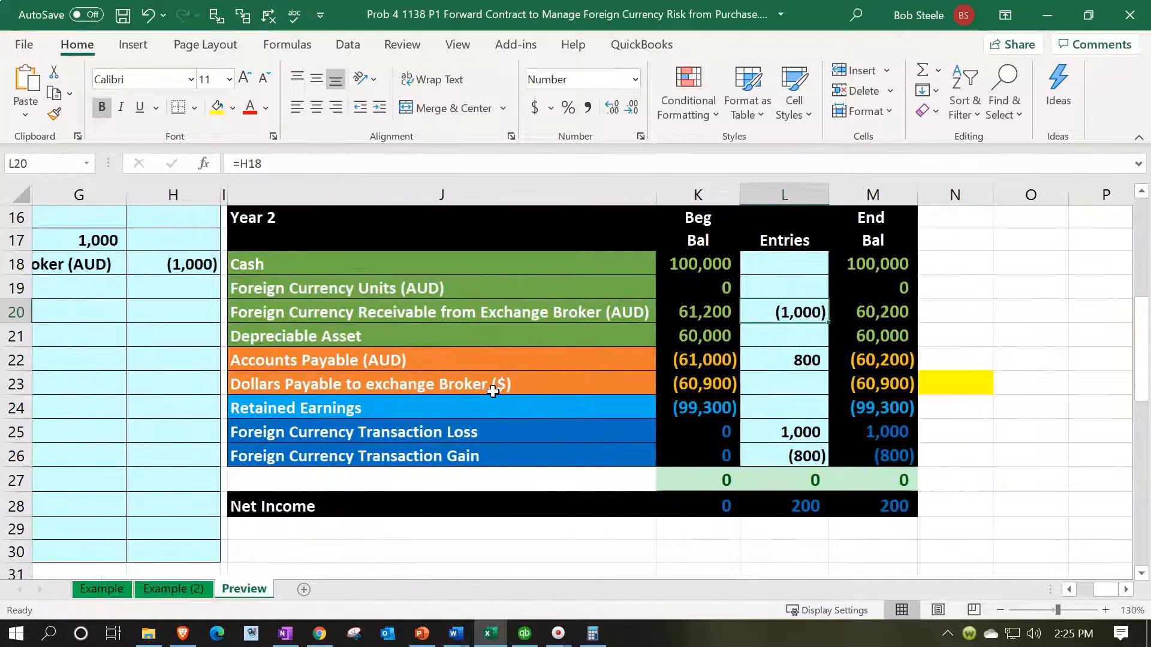
key("Left")
key("Left")
key("Left")
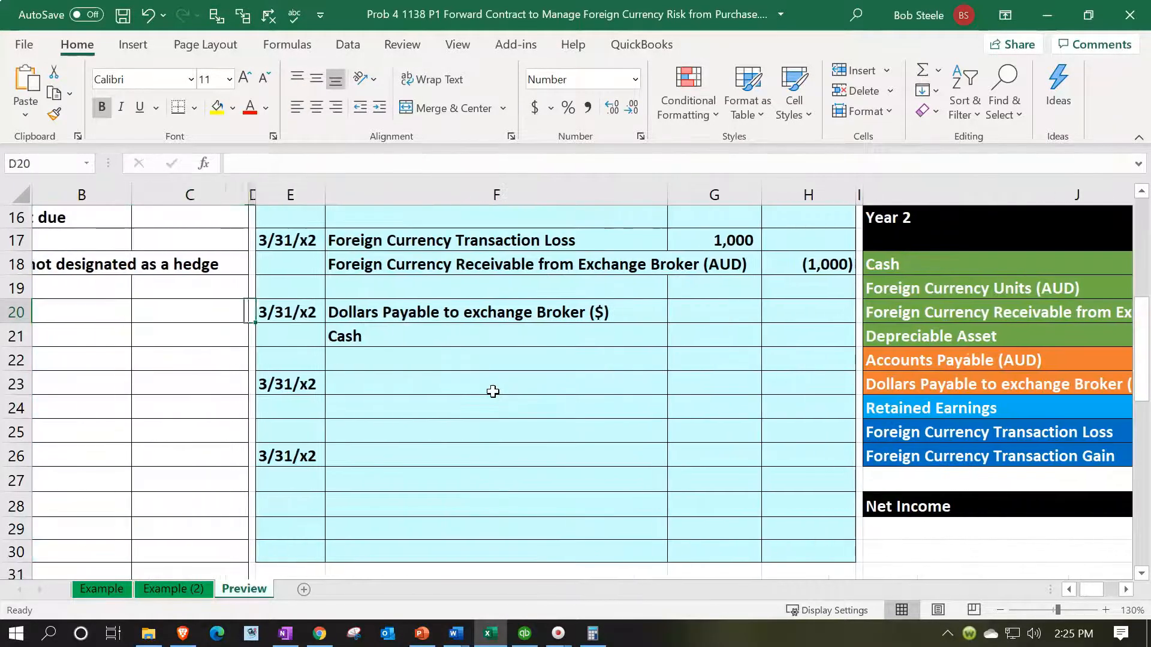
type("=")
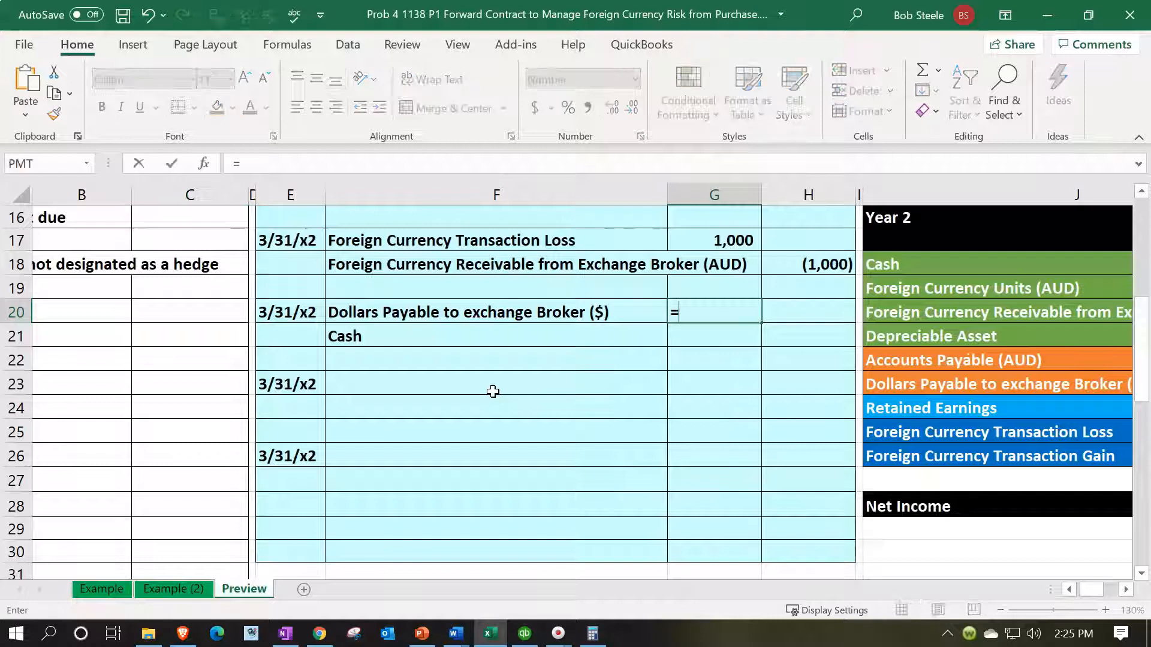
key("Left")
key("Left")
key("Left")
key("Left")
key("Left")
key("Left")
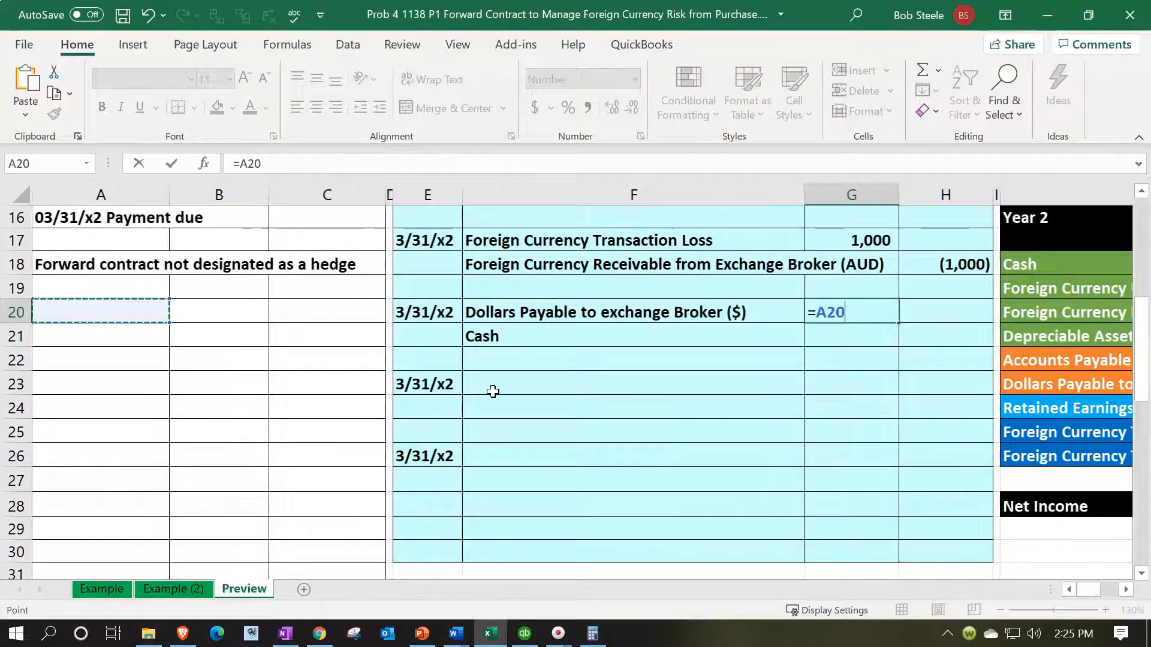
scroll(493, 391, "up", 2)
scroll(493, 391, "up", 3)
left_click(329, 266)
type("*")
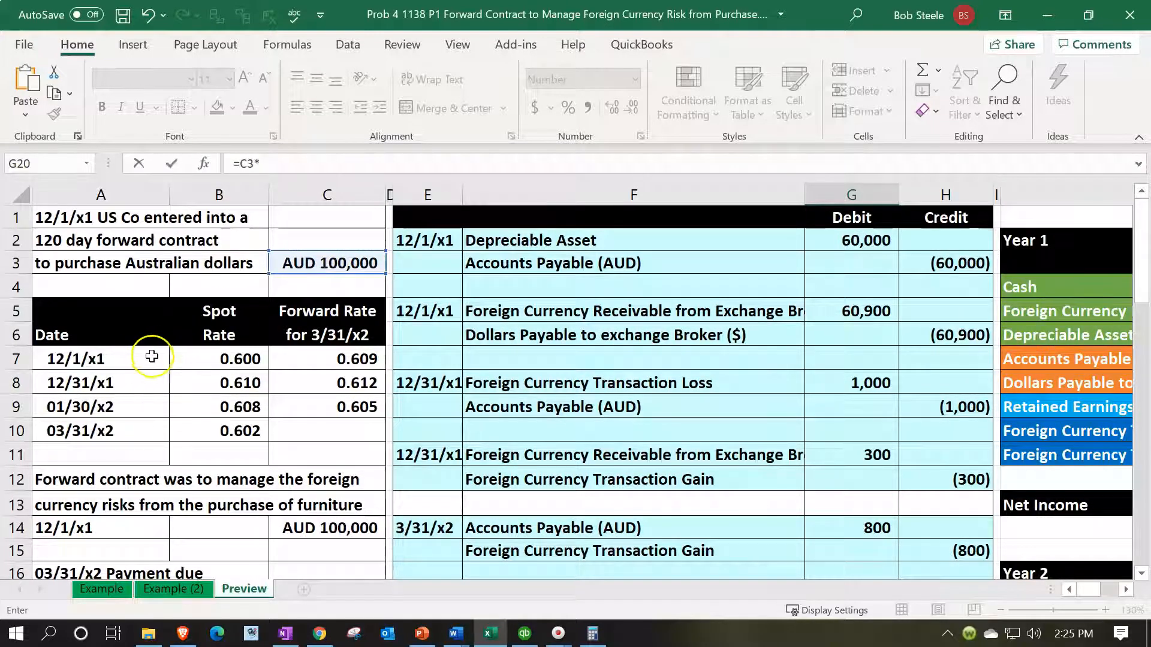
left_click(308, 358)
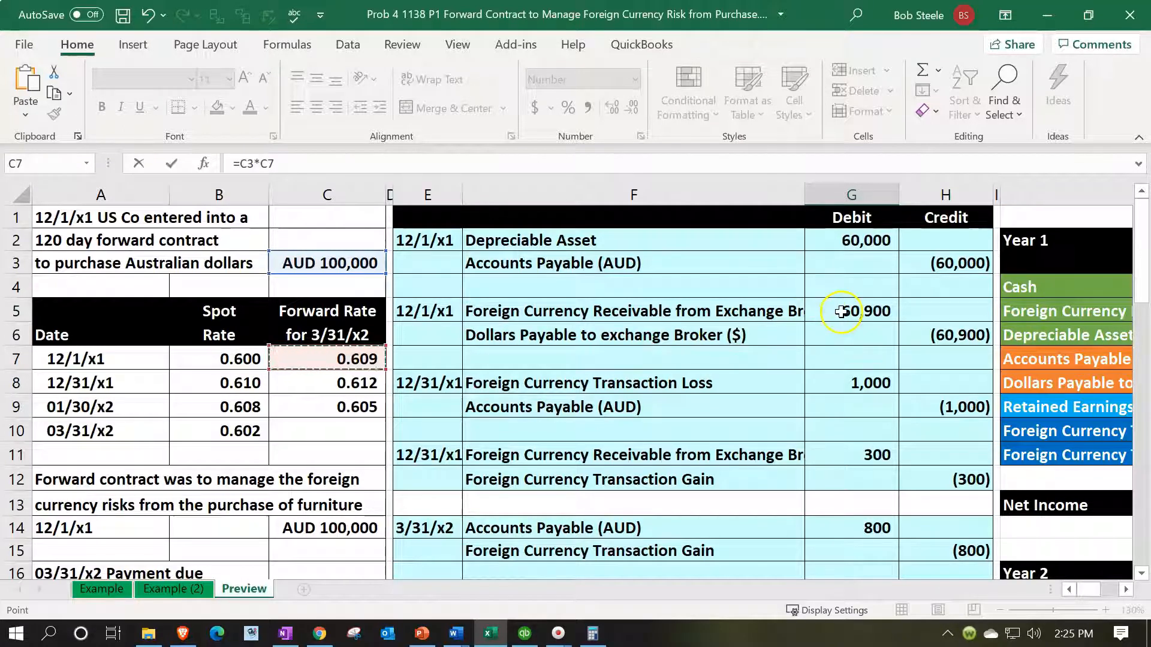
key("Return")
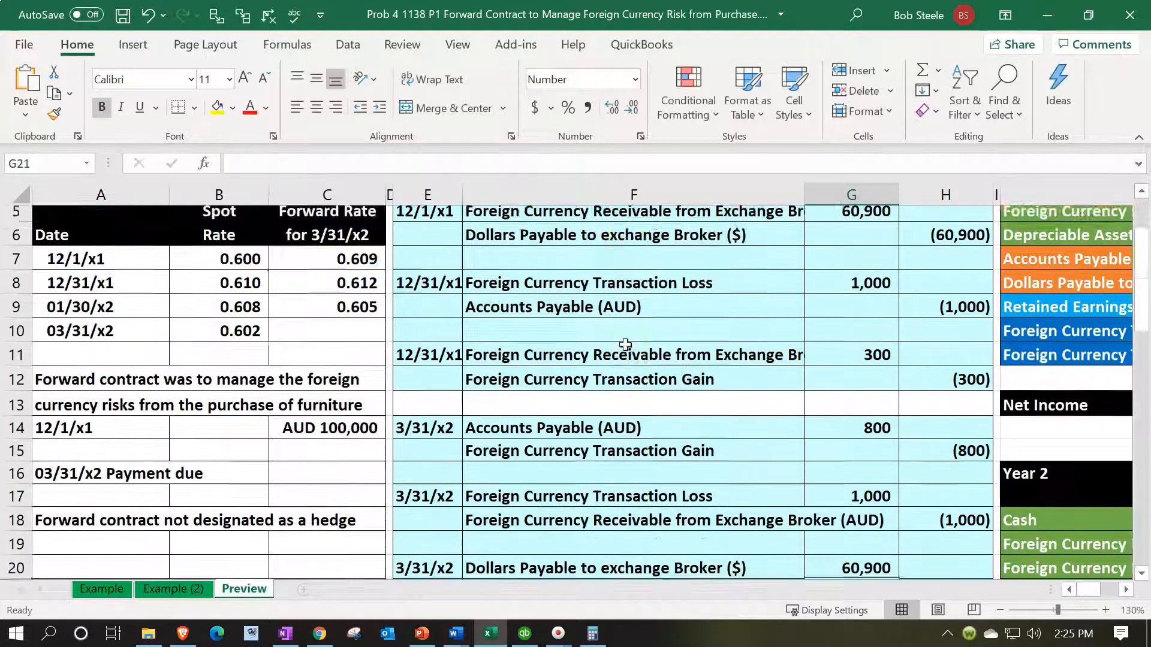
Step: Enter the Cash credit in H21 as the negative of the 12/1/x1 receivable debit in G5
scroll(625, 345, "down", 1)
key("Right")
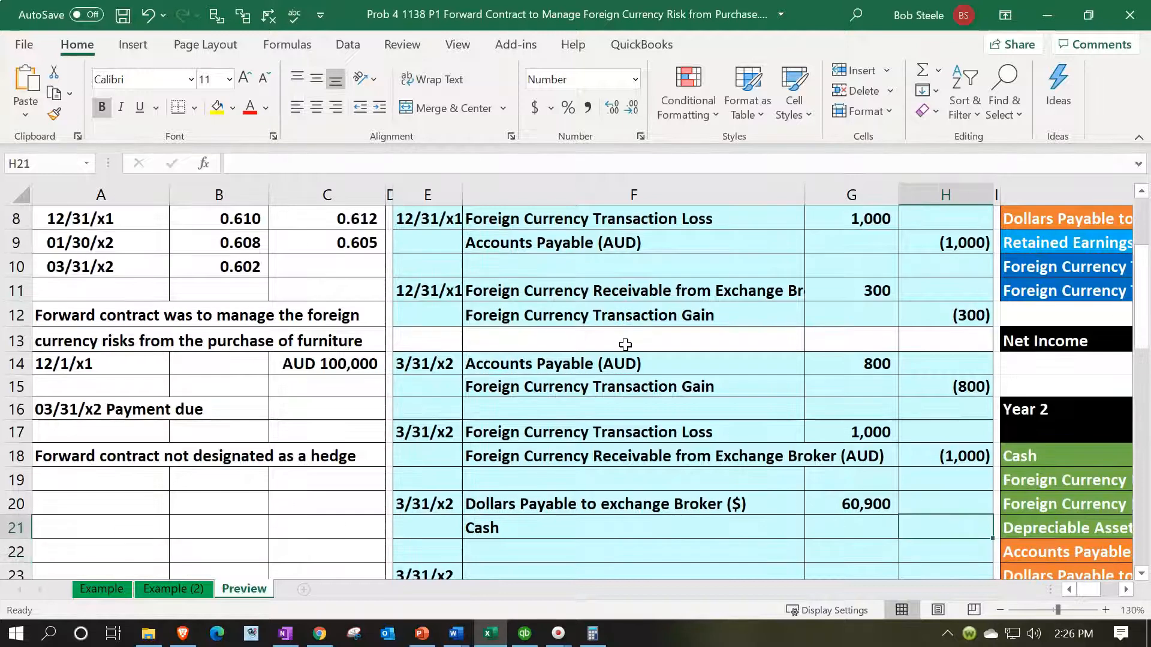
type("-")
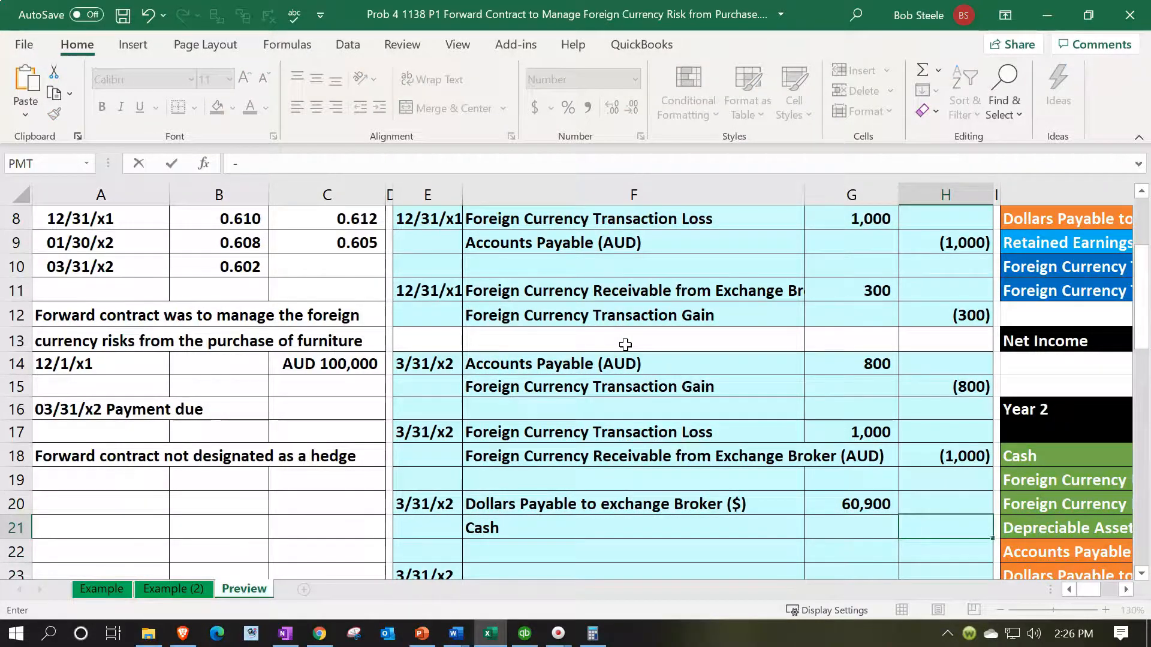
scroll(625, 344, "up", 3)
left_click(852, 299)
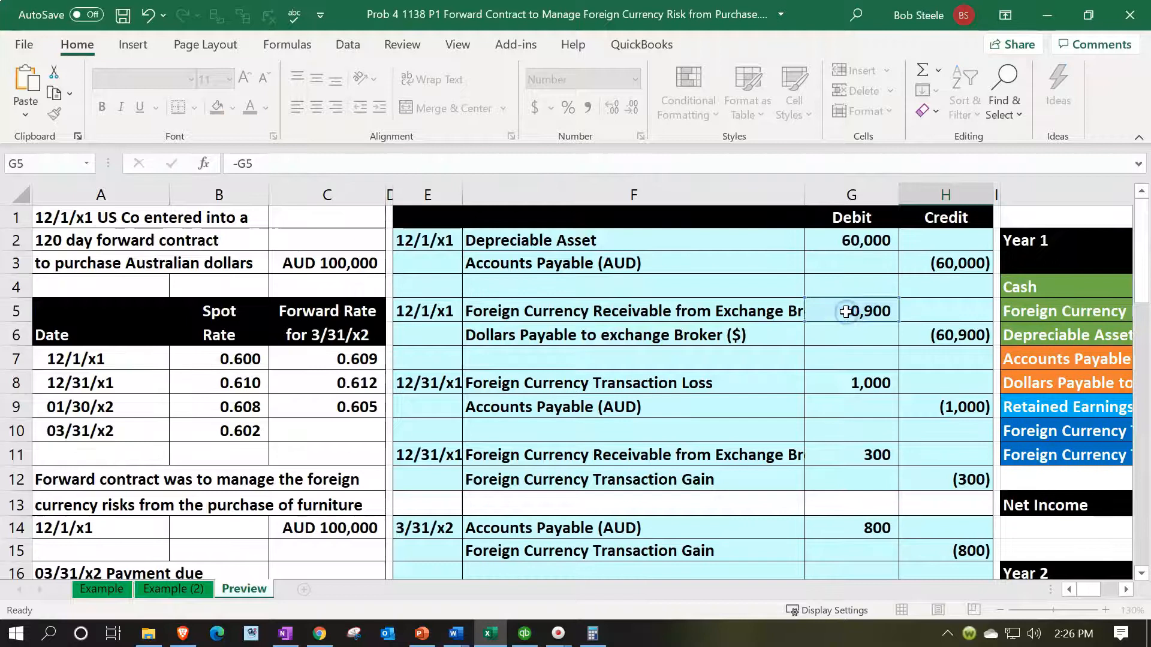
key("Return")
Step: Post the payment by linking L18, the Year 2 entry for Cash, to H21
scroll(846, 332, "down", 2)
left_click(843, 360)
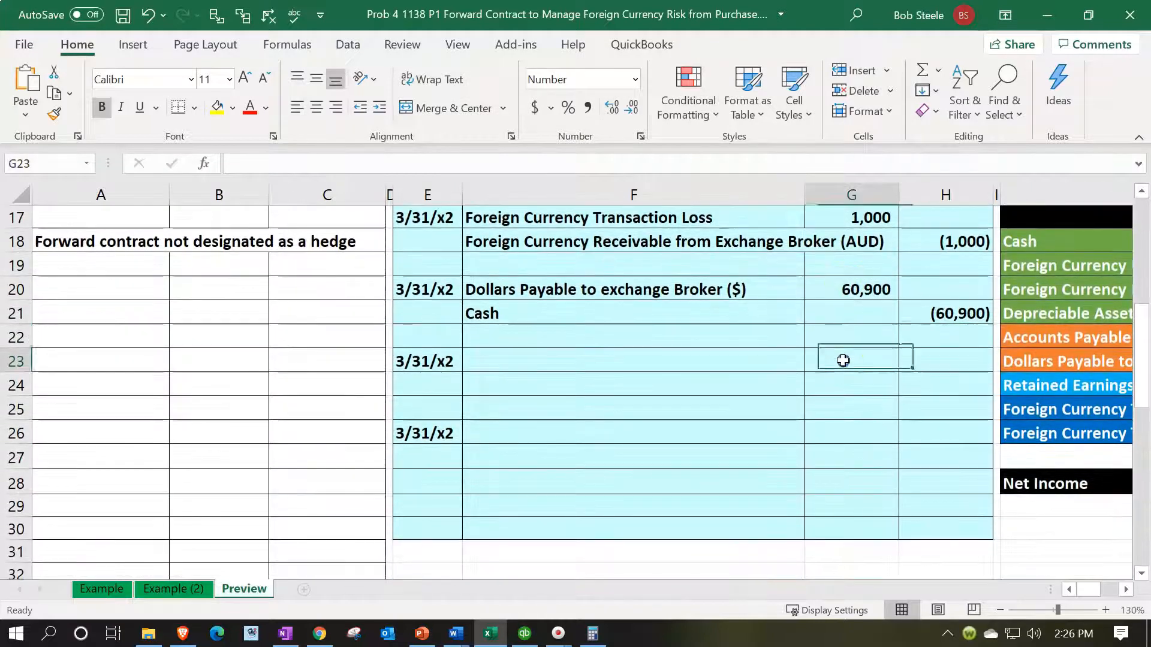
key("Right")
key("Right")
key("Right")
key("Right")
key("Up")
key("Down")
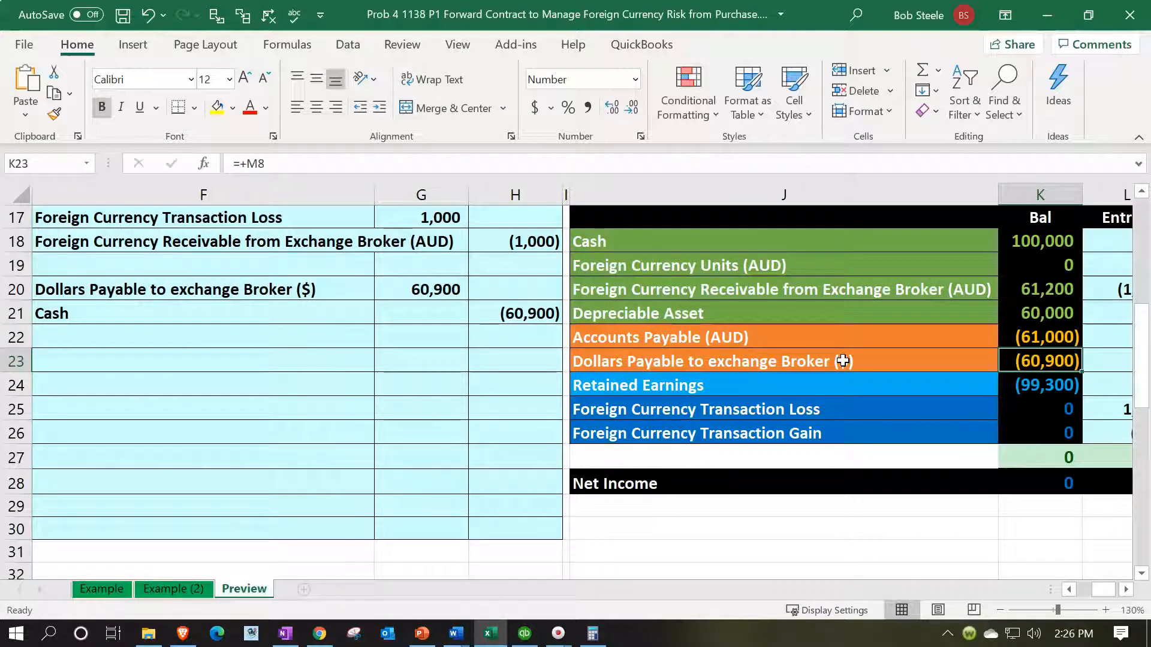
key("Right")
key("Up")
key("Up")
key("Up")
key("Up")
key("Up")
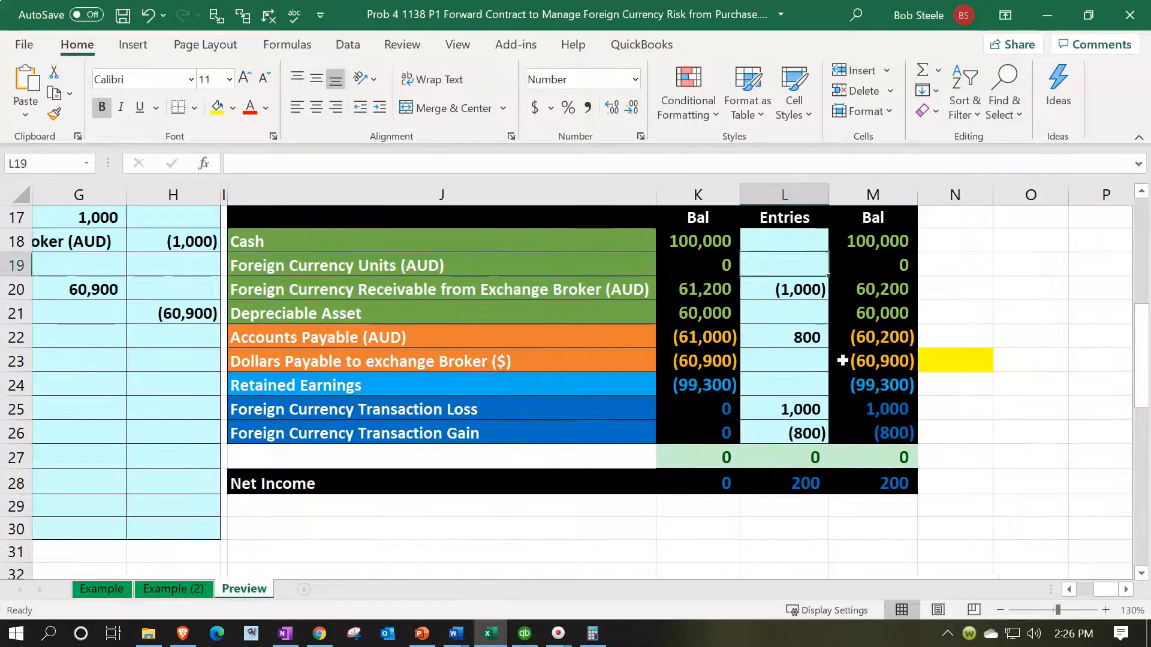
type("=")
key("Left")
key("Left")
key("Left")
key("Left")
key("Left")
key("Left")
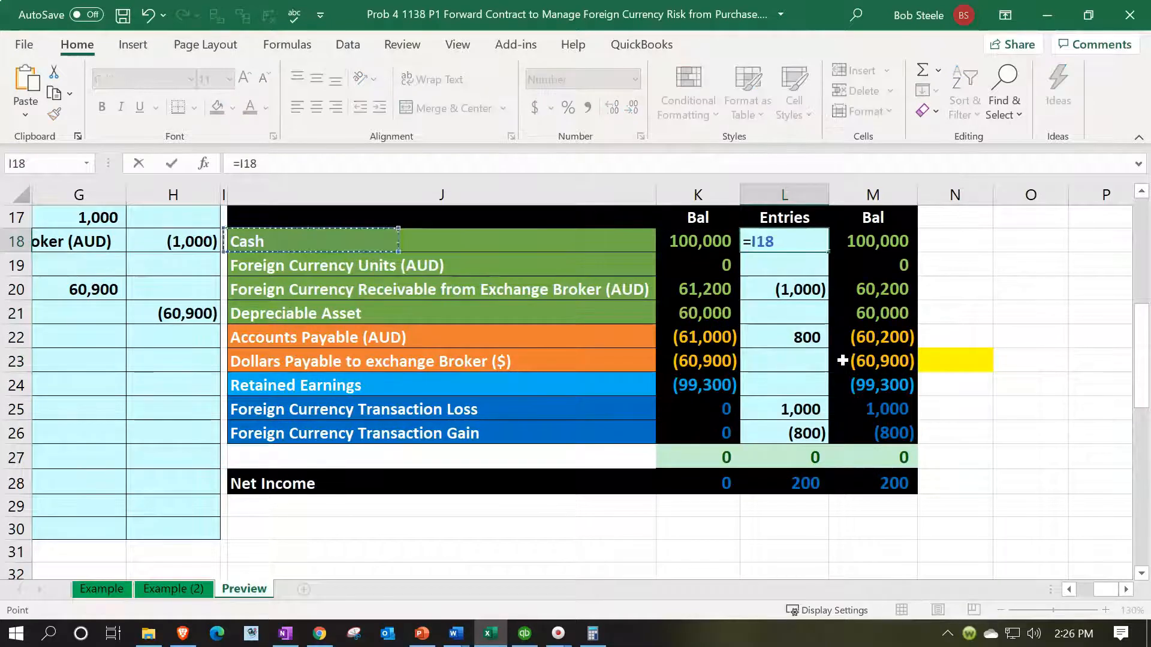
key("Down")
key("Down")
key("Down")
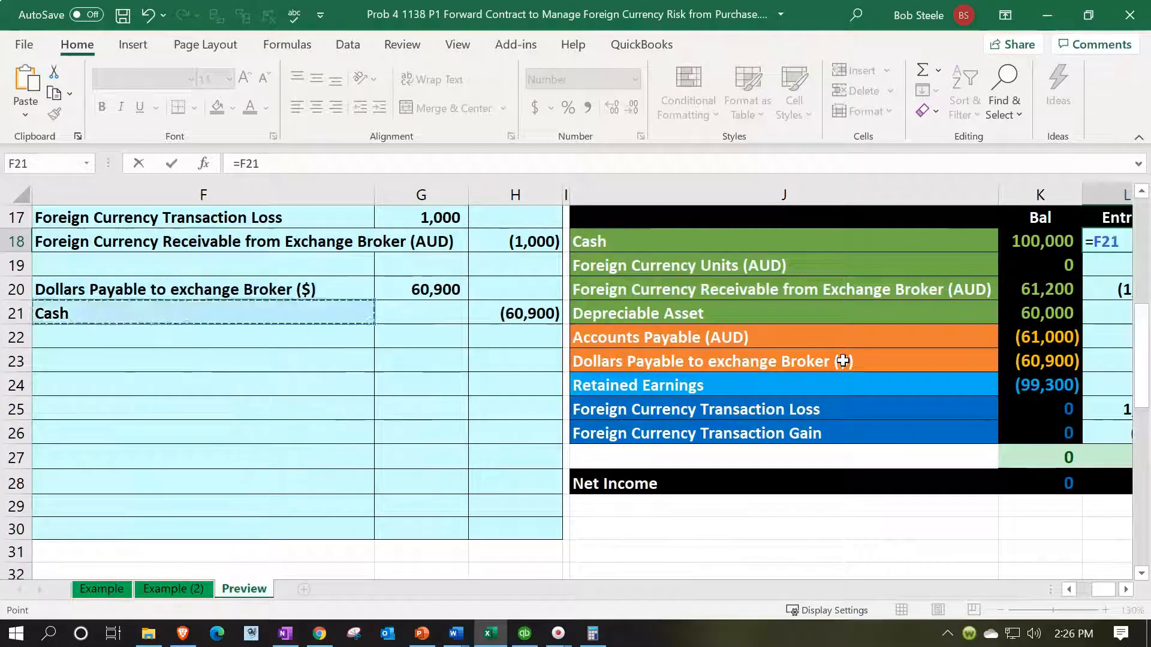
key("Right")
key("Right")
key("Return")
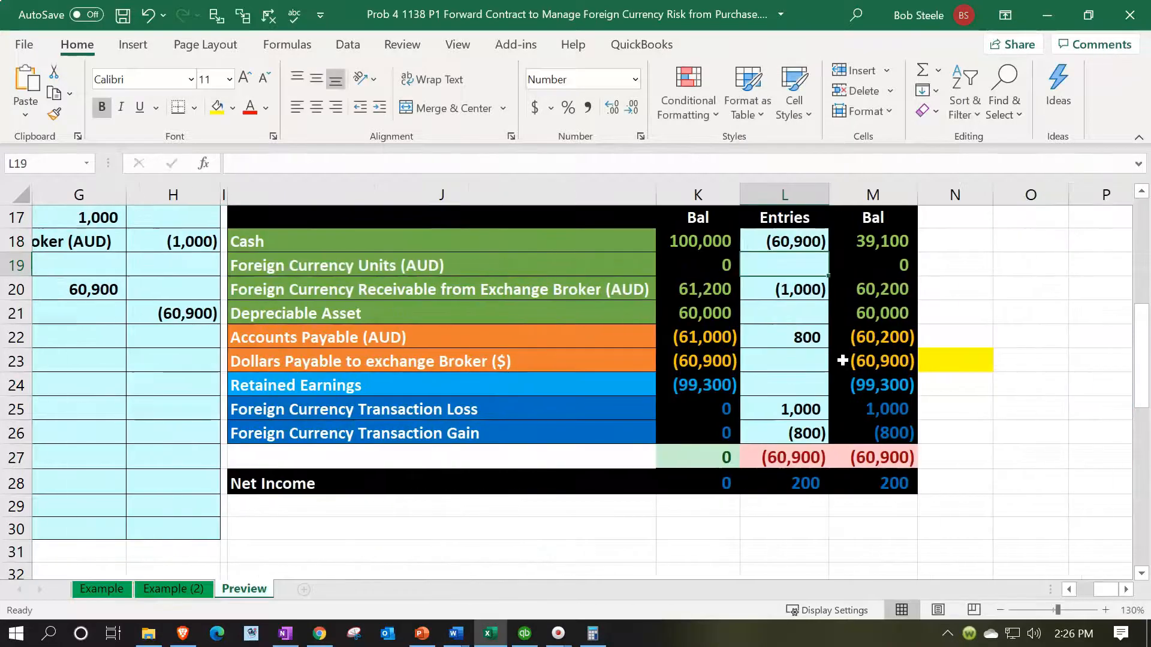
Step: Post the debit by linking L23, the Year 2 entry for Dollars Payable to exchange Broker ($), to G20
key("Down")
key("Down")
key("Down")
key("Down")
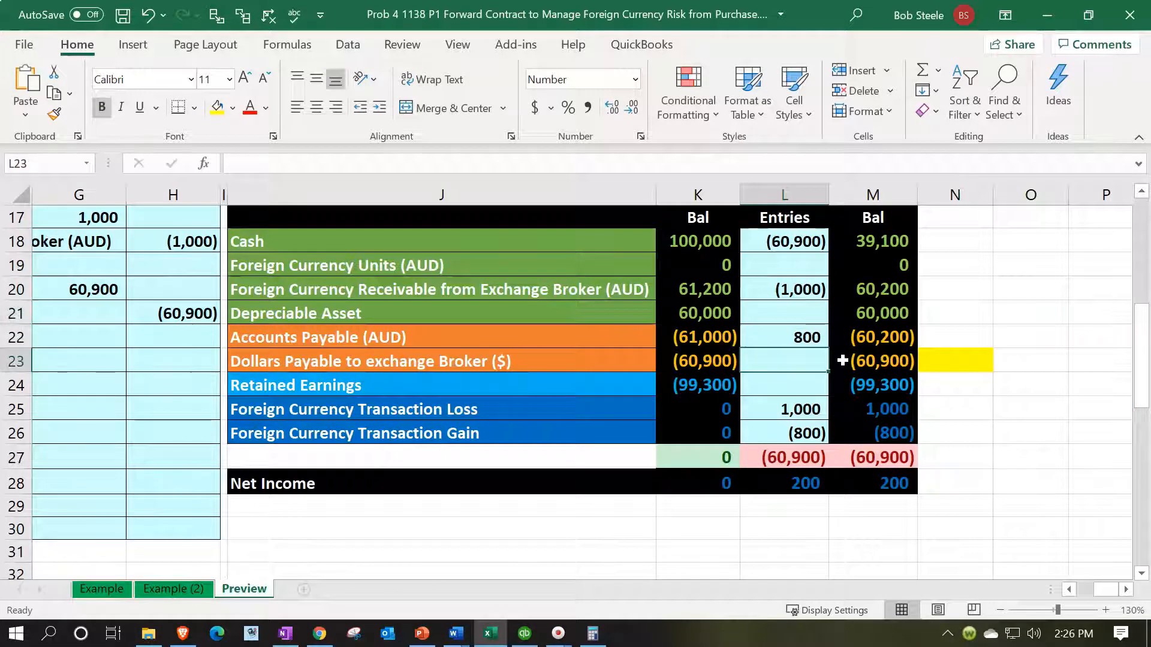
type("=")
key("Left")
key("Left")
key("Left")
key("Left")
key("Left")
key("Left")
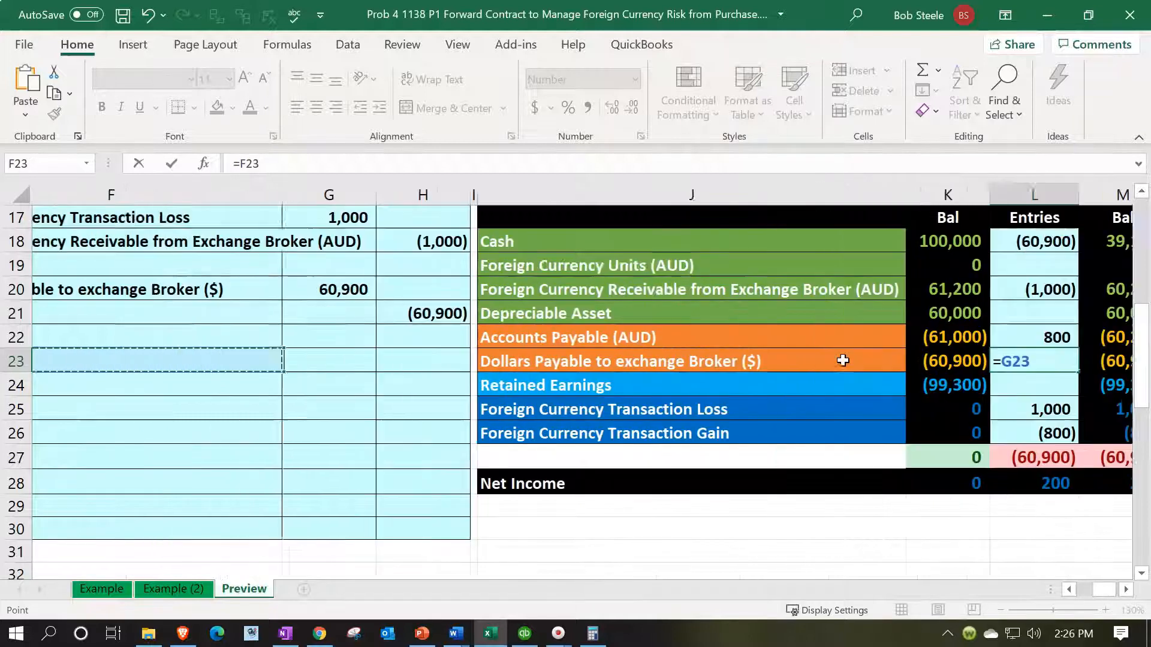
key("Up")
key("Up")
key("Up")
key("Right")
key("Return")
Step: Check the broker payable's Year 2 ending balance in M23 and remove the yellow highlight from N23
key("Right")
key("Up")
right_click(940, 360)
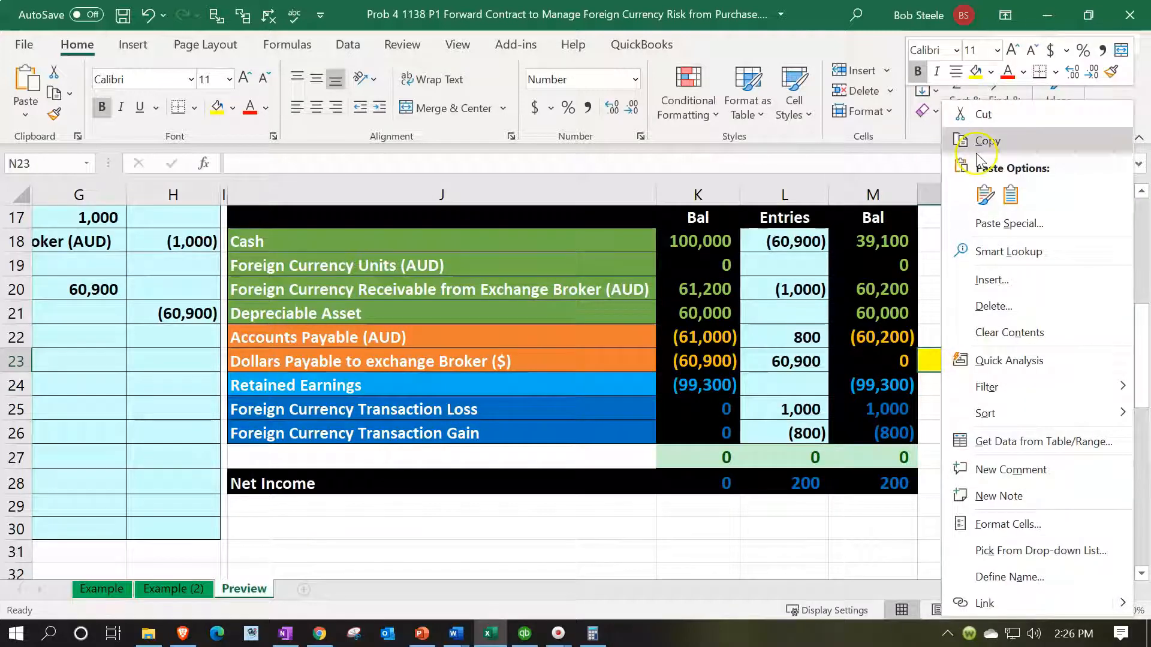
left_click(990, 71)
left_click(1013, 312)
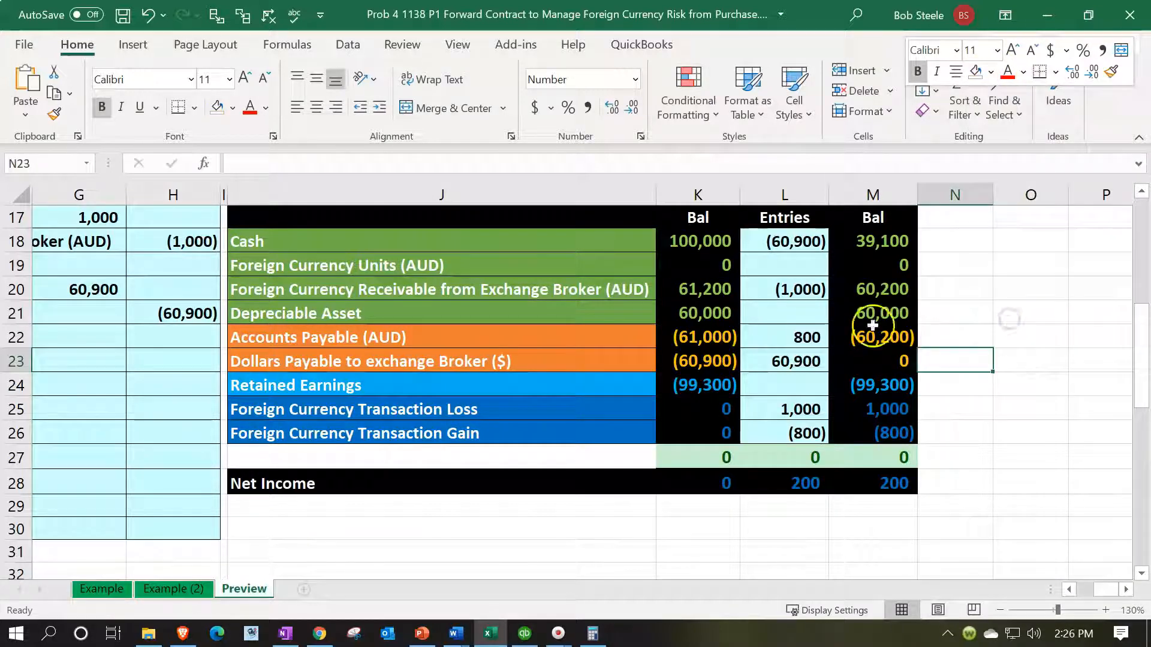
Step: Highlight N20 in yellow, beside the Year 2 row for Foreign Currency Receivable from Exchange Broker (AUD)
left_click(499, 295)
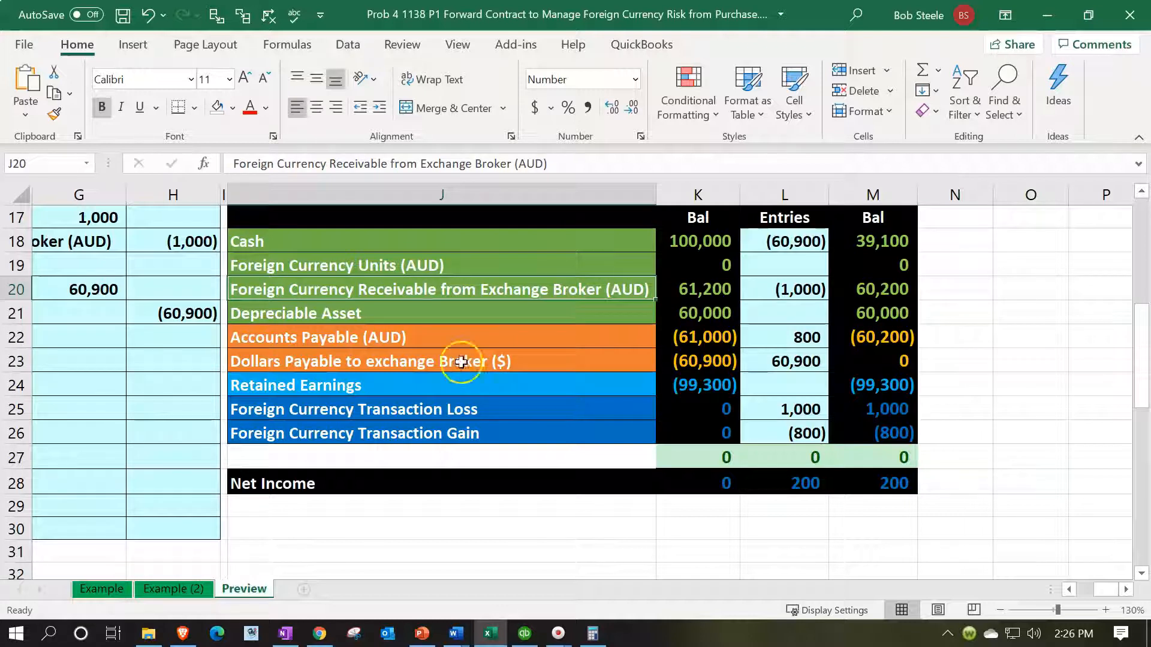
right_click(940, 279)
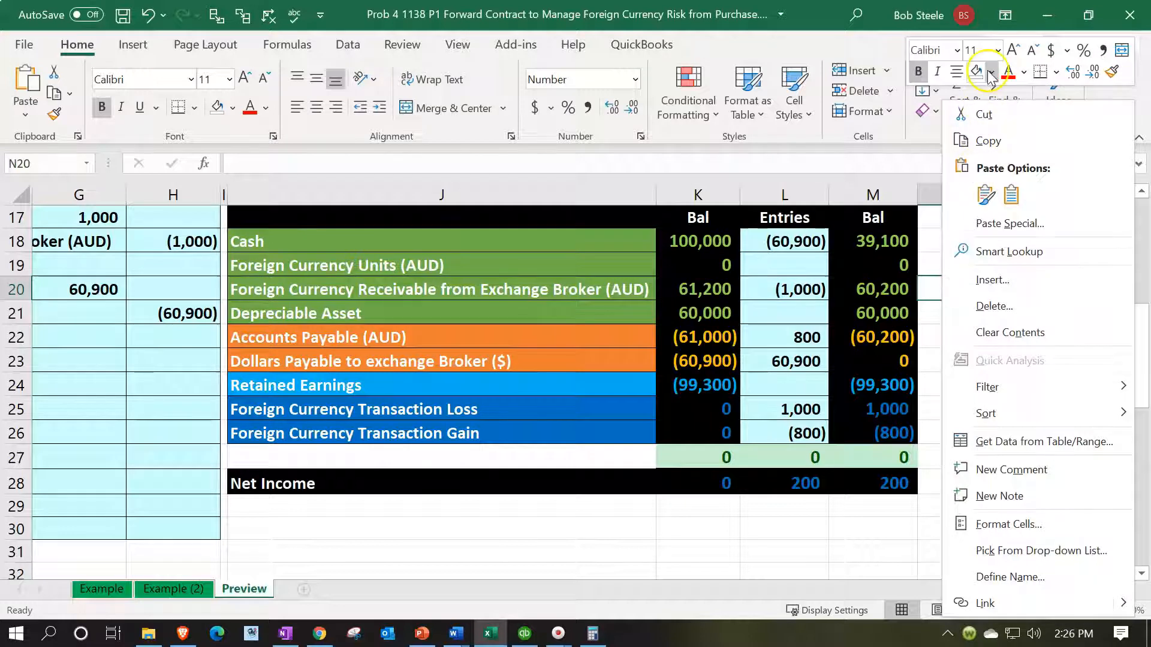
left_click(990, 73)
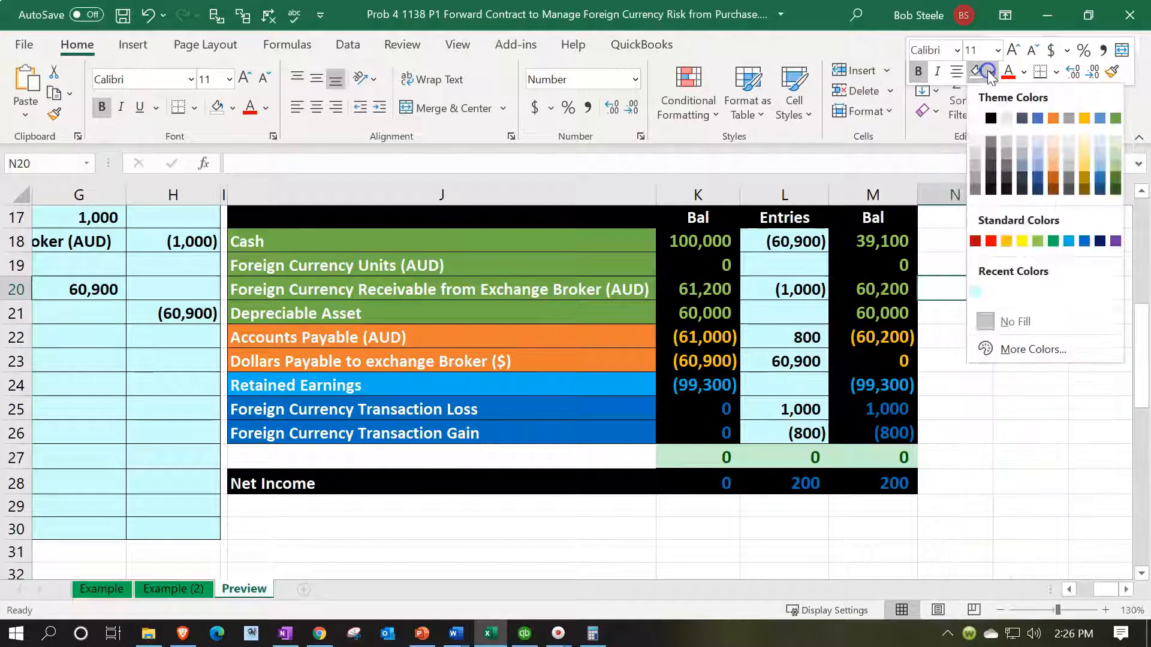
left_click(1022, 242)
Step: Enter Foreign Currency Units (AUD) as the debit account of the next 3/31/x2 entry by linking F23 to J19
left_click(436, 292)
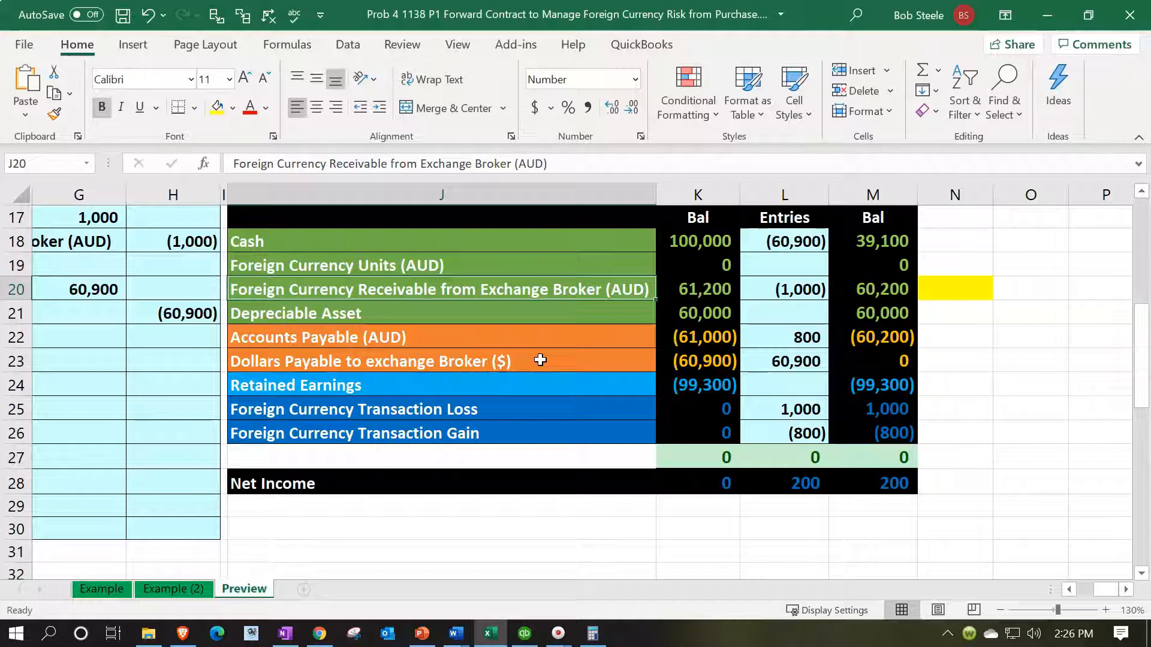
key("Left")
key("Left")
key("Left")
key("Left")
key("Left")
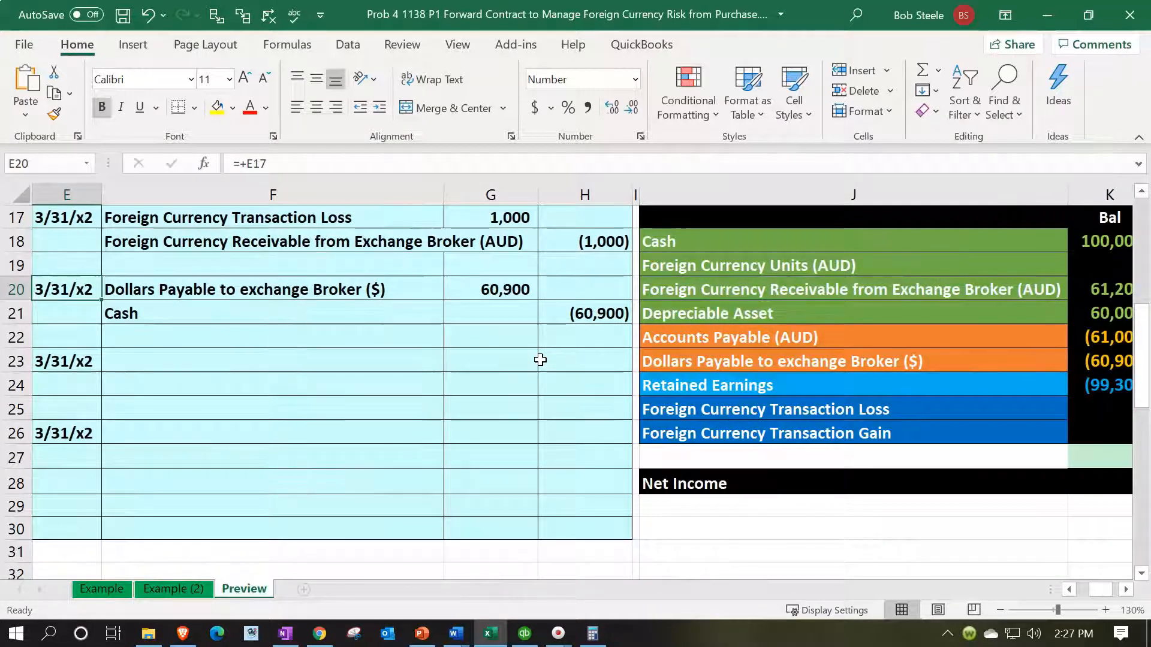
key("Down")
key("Down")
key("Down")
key("Right")
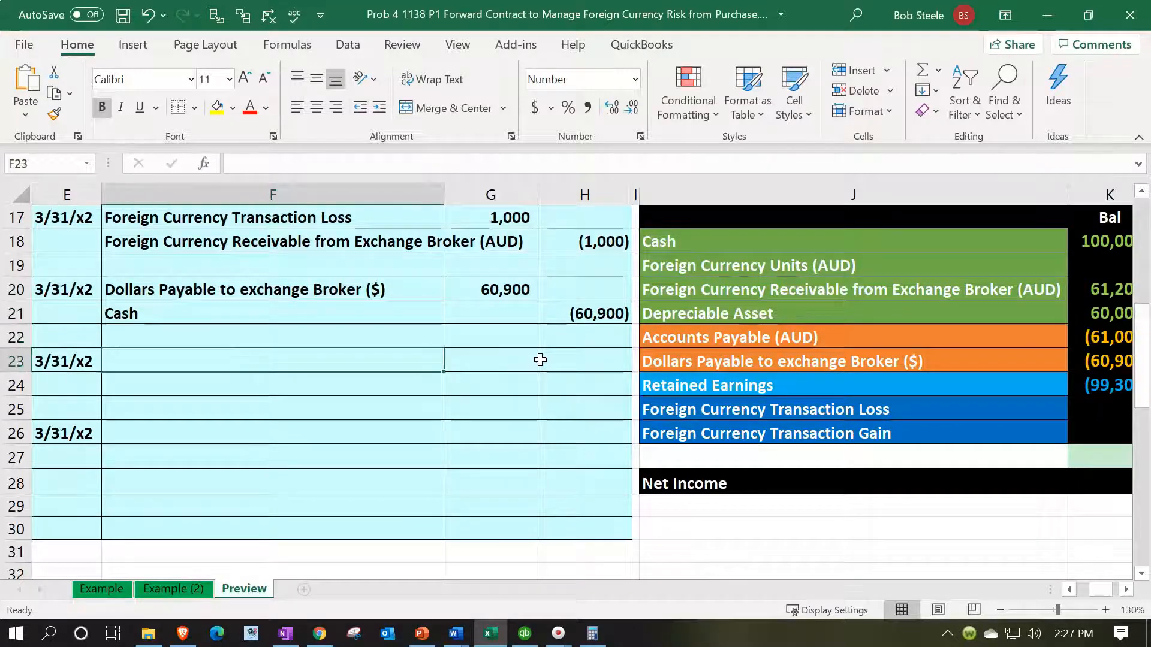
type("=")
key("Right")
key("Right")
key("Right")
key("Right")
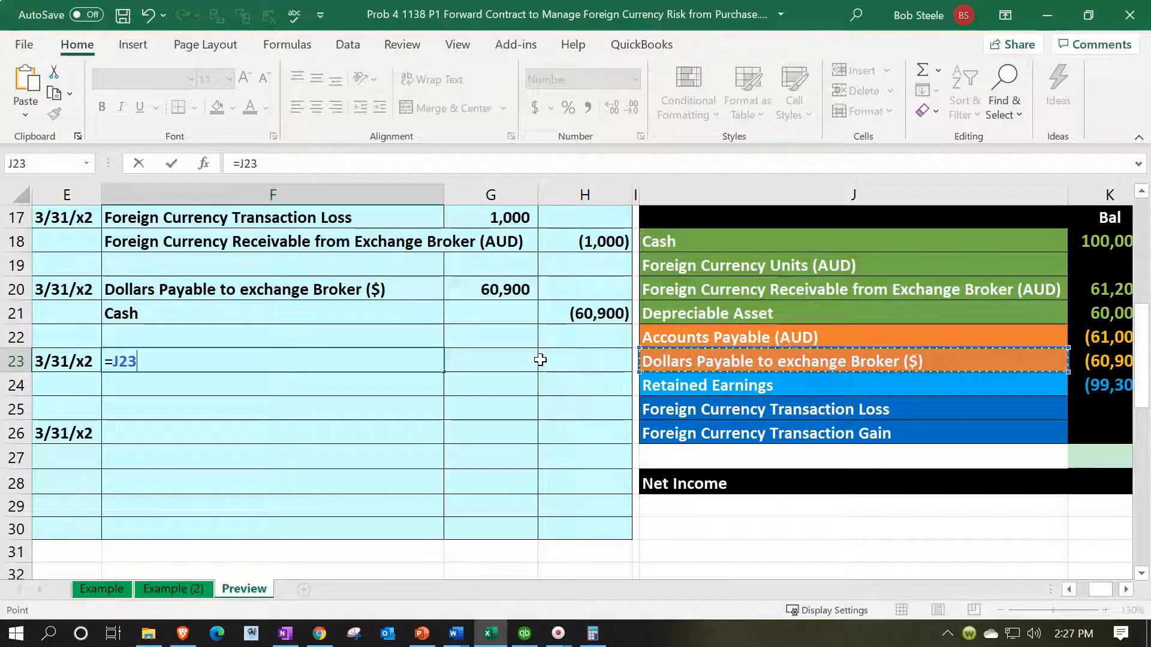
key("Up")
key("Up")
key("Up")
key("Up")
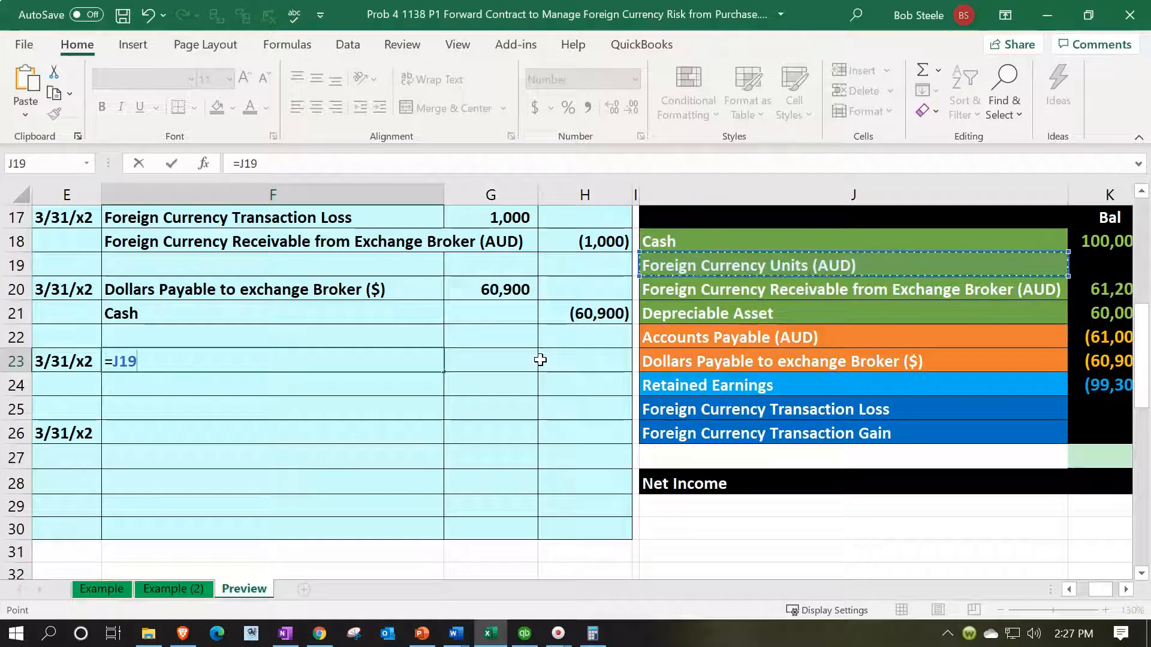
key("Return")
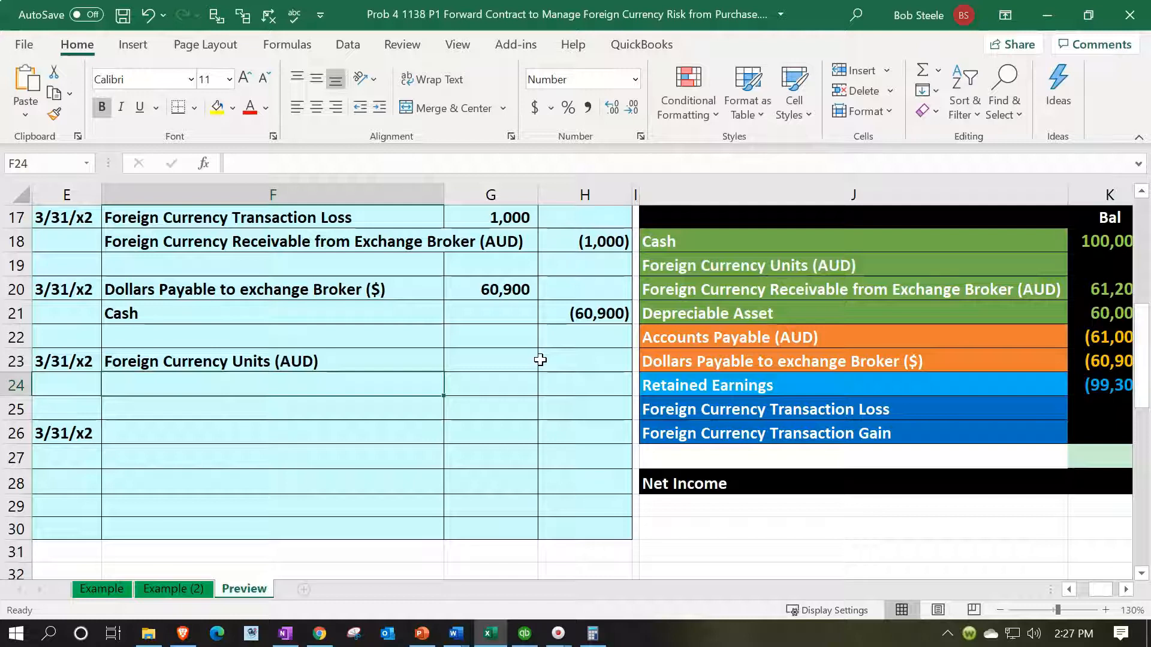
Step: Enter Foreign Currency Receivable from Exchange Broker (AUD) as the credit account by linking F24 to J20
type("=")
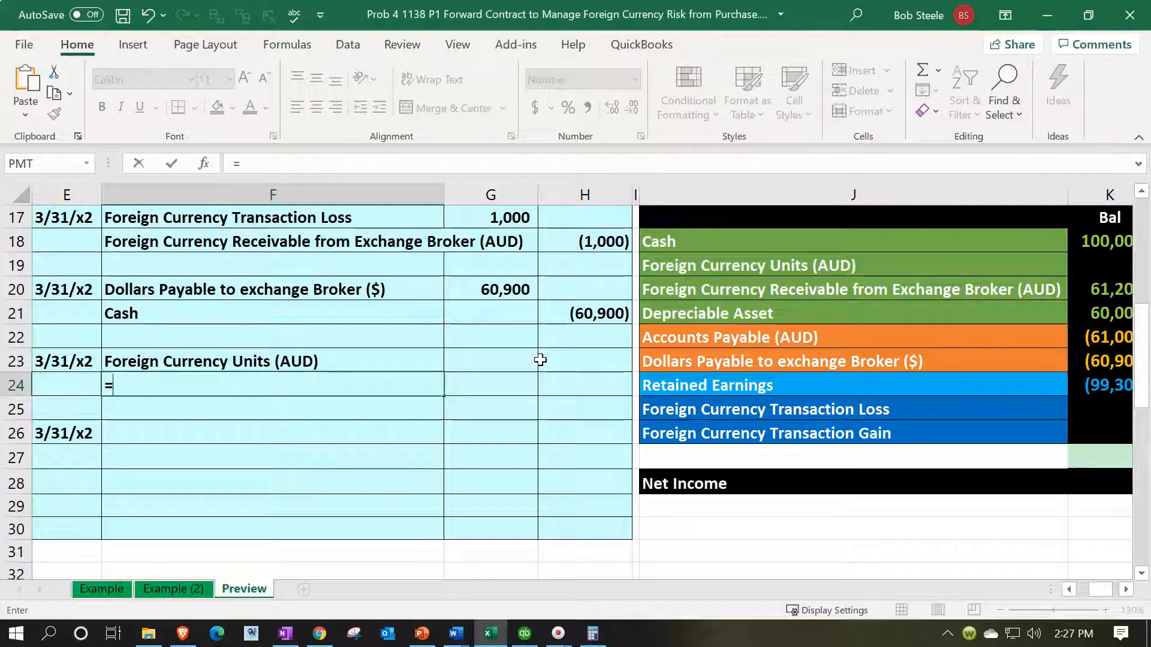
key("Right")
key("Right")
key("Right")
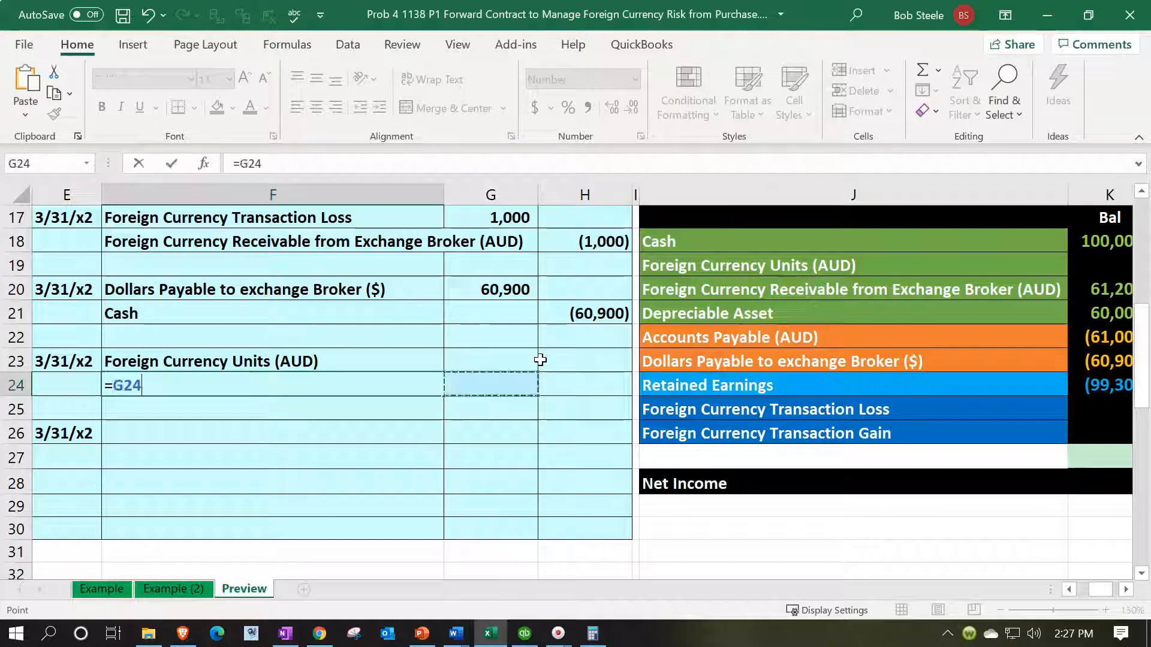
key("Up")
key("Up")
key("Up")
key("Up")
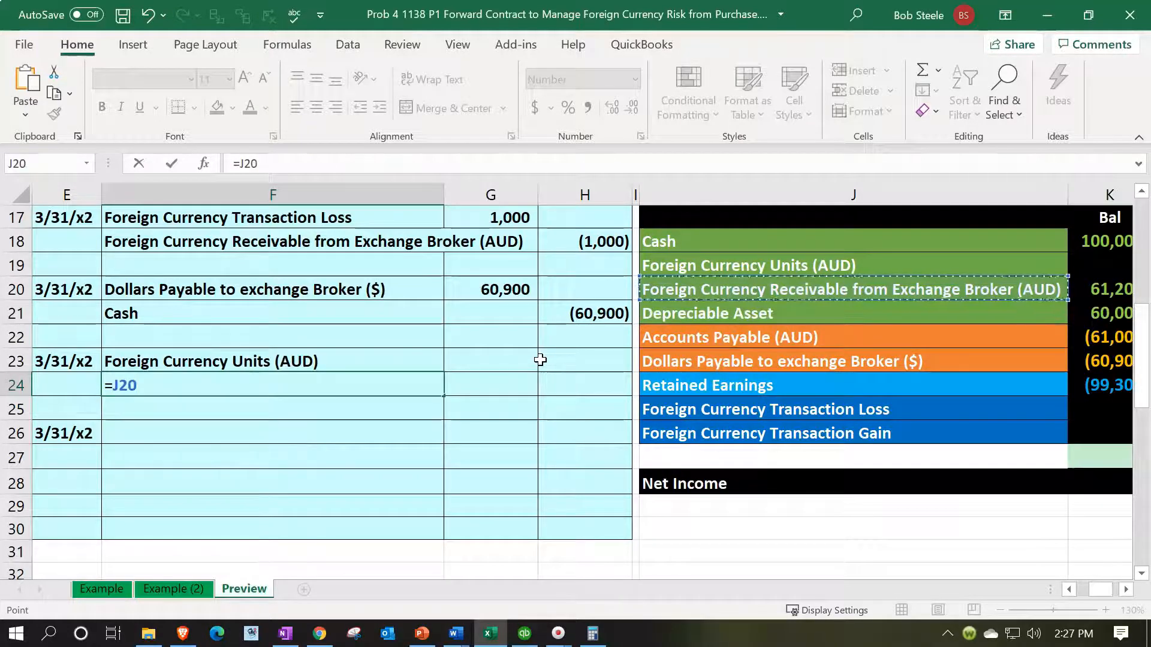
key("Return")
Step: Calculate the Foreign Currency Units debit in G23 as the AUD 100,000 in C14 times the 03/31/x2 spot rate in B10
key("Up")
key("Up")
key("Right")
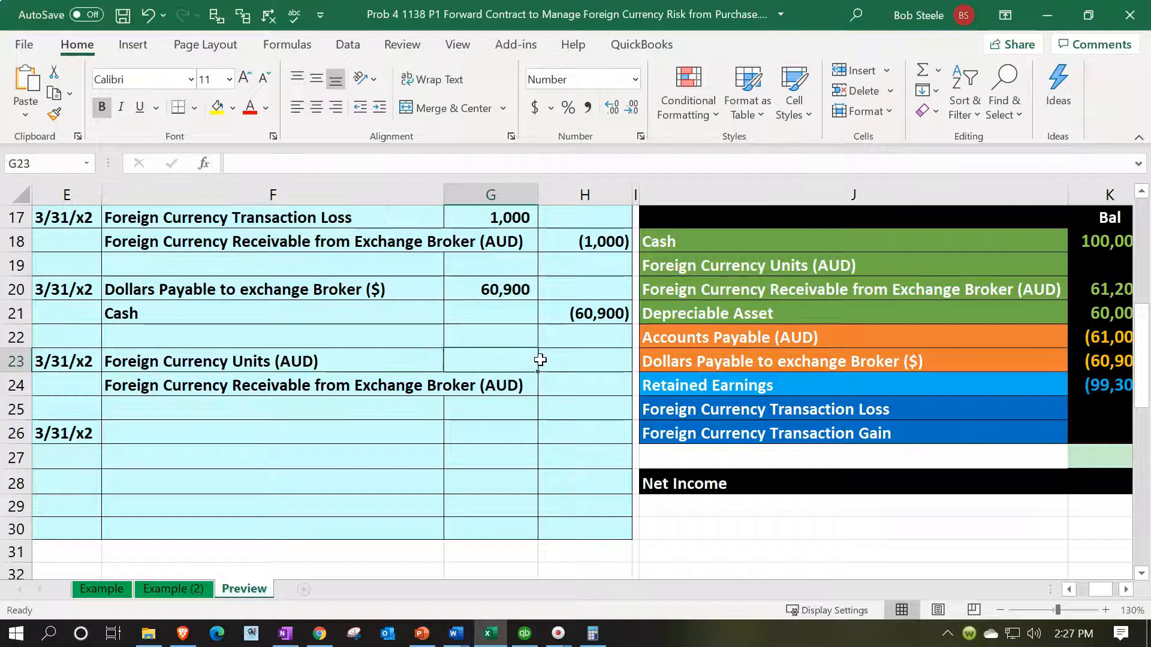
type("=")
key("Left")
key("Left")
key("Left")
key("Left")
key("Left")
key("Left")
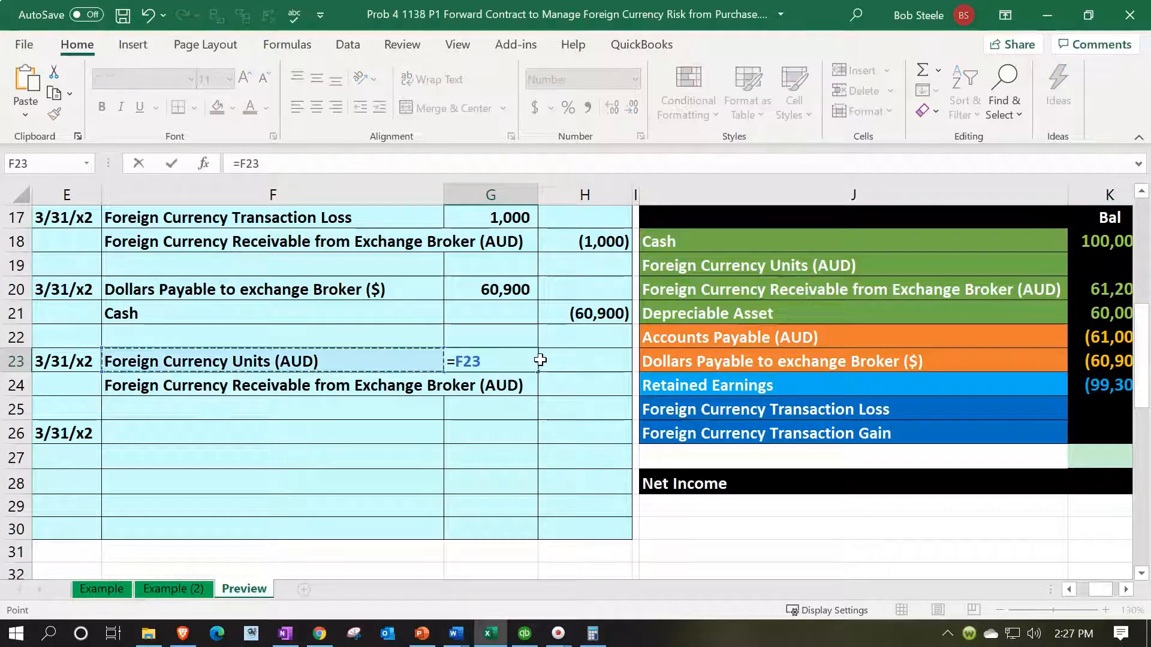
key("Up")
key("Up")
key("Up")
key("Up")
key("Up")
key("Up")
key("Up")
key("Up")
key("Up")
key("Up")
key("Up")
key("Up")
key("Up")
key("Up")
key("Up")
key("Up")
key("Up")
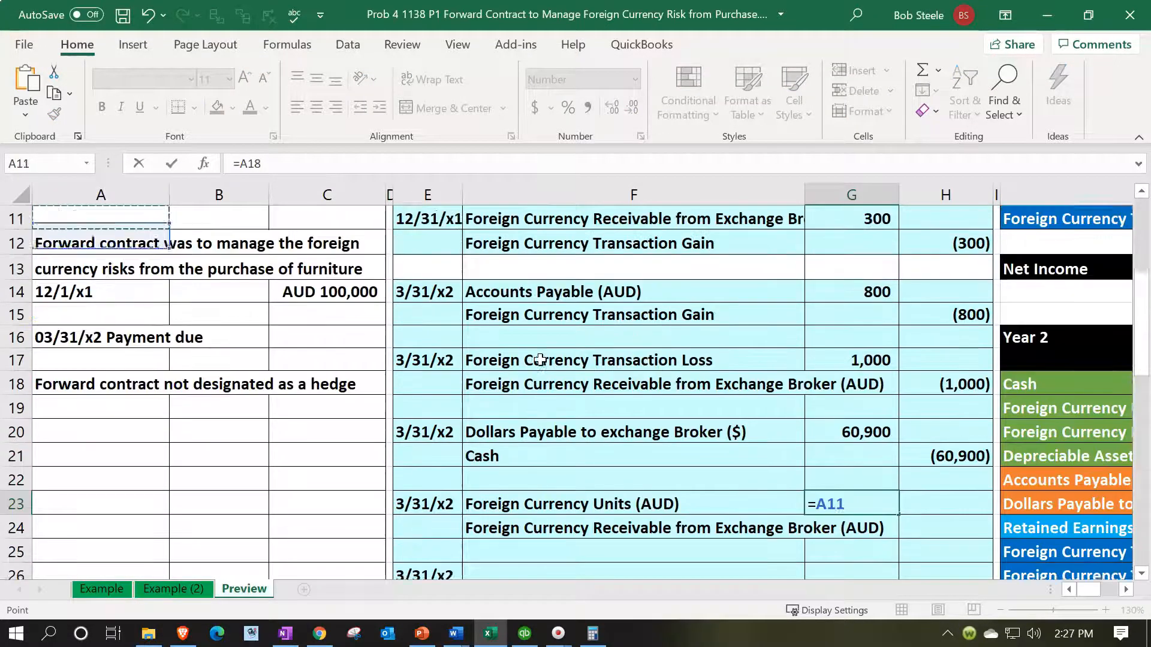
key("Up")
key("Up")
key("Up")
key("Down")
key("Down")
key("Down")
key("Down")
key("Down")
key("Down")
key("Down")
key("Down")
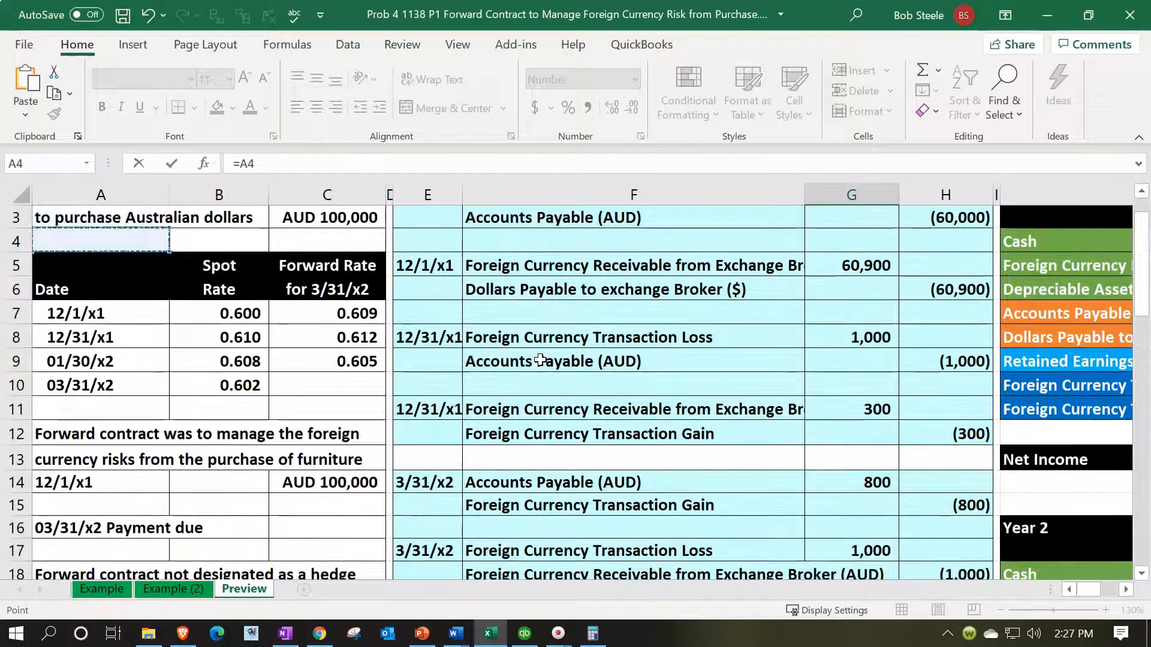
key("Right")
key("Right")
key("Down")
key("Down")
key("Down")
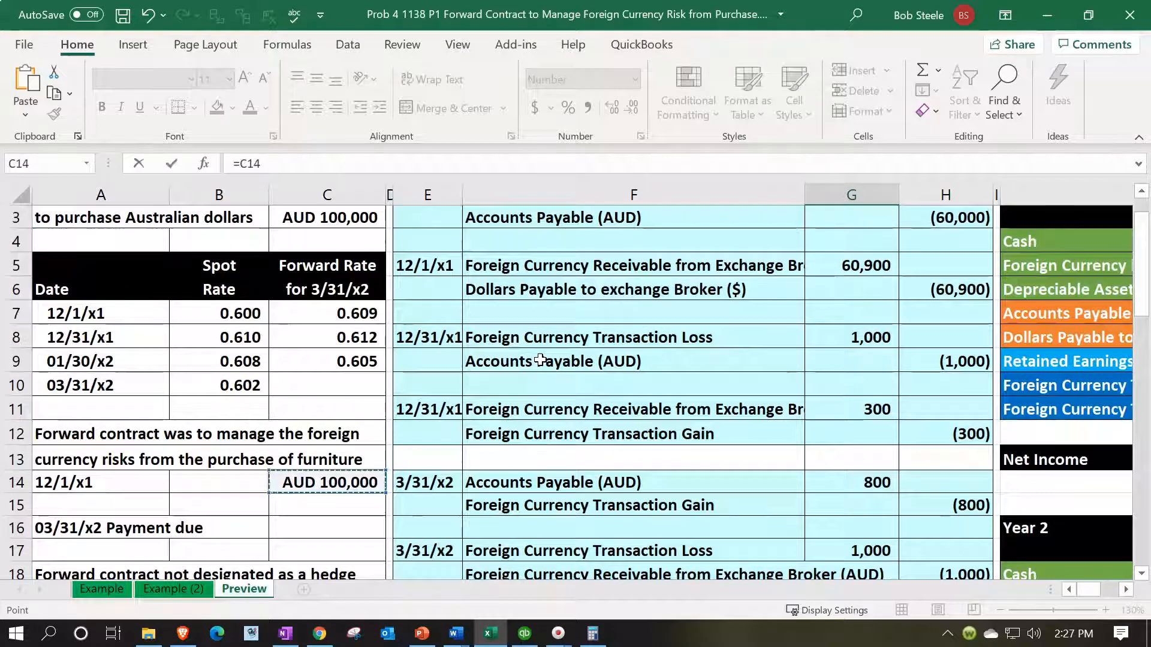
type("*")
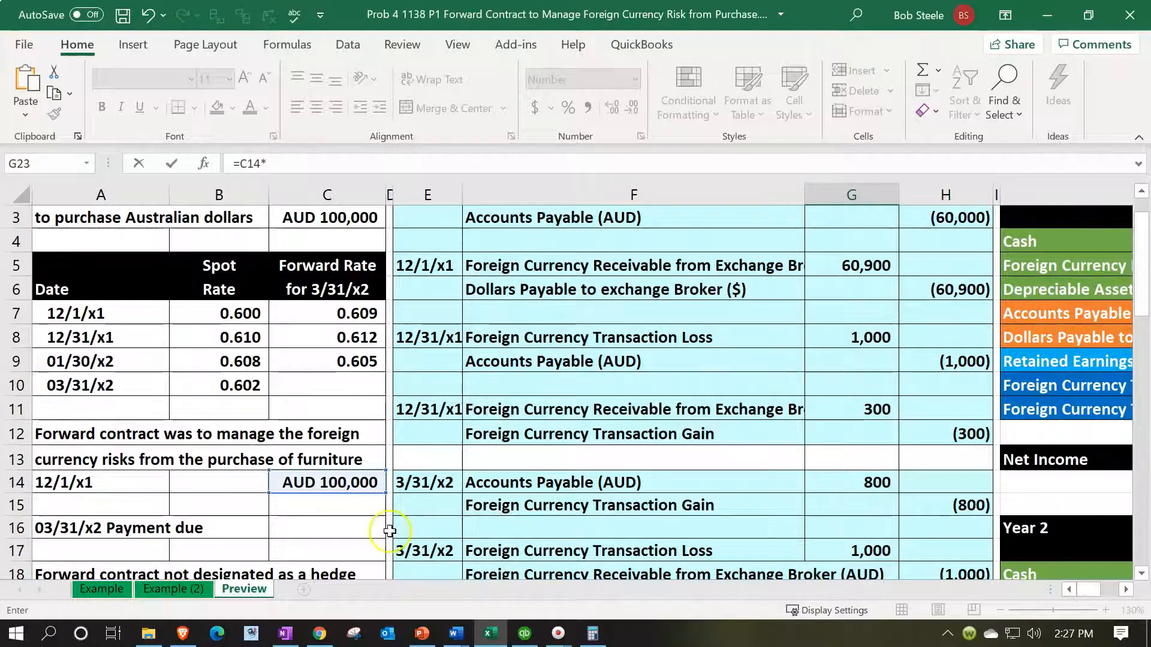
left_click(226, 383)
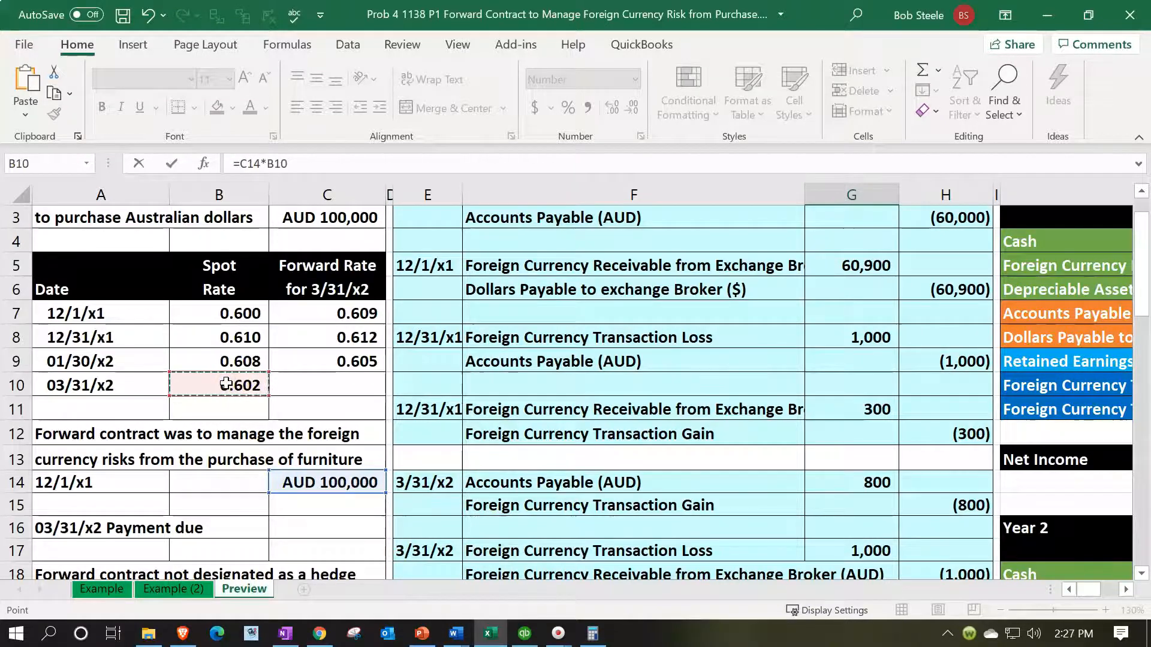
key("Return")
Step: Enter the broker receivable credit in H24 as the negative of the Foreign Currency Units debit in G23
key("Down")
key("Down")
key("Down")
key("Down")
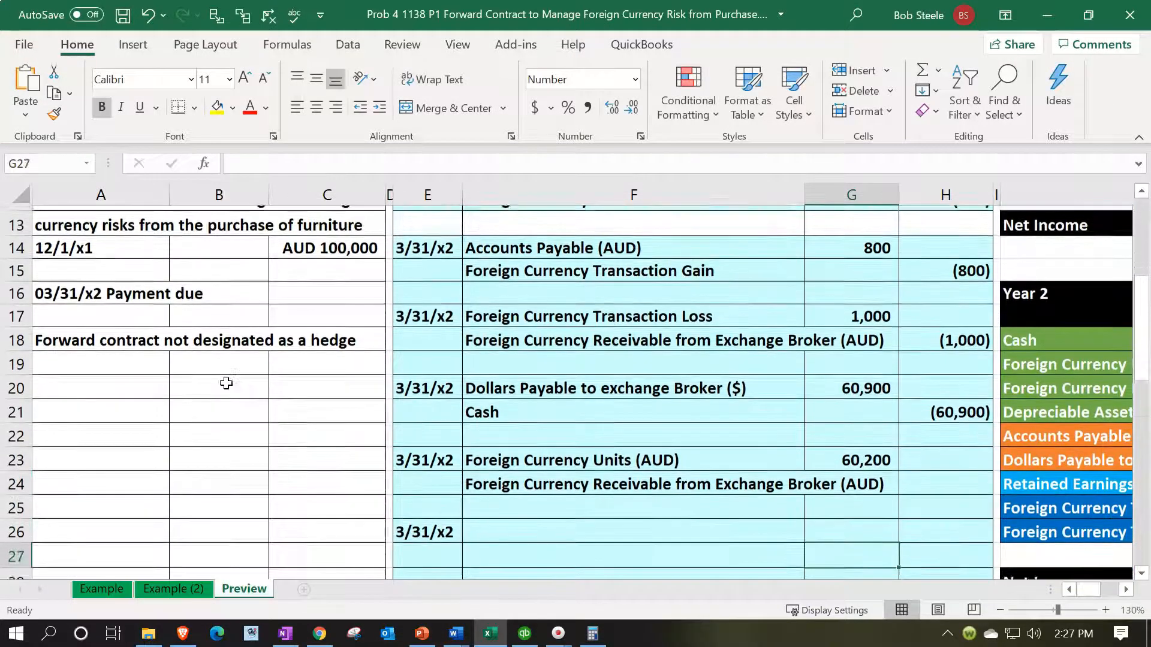
key("Up")
key("Up")
key("Up")
key("Up")
key("Right")
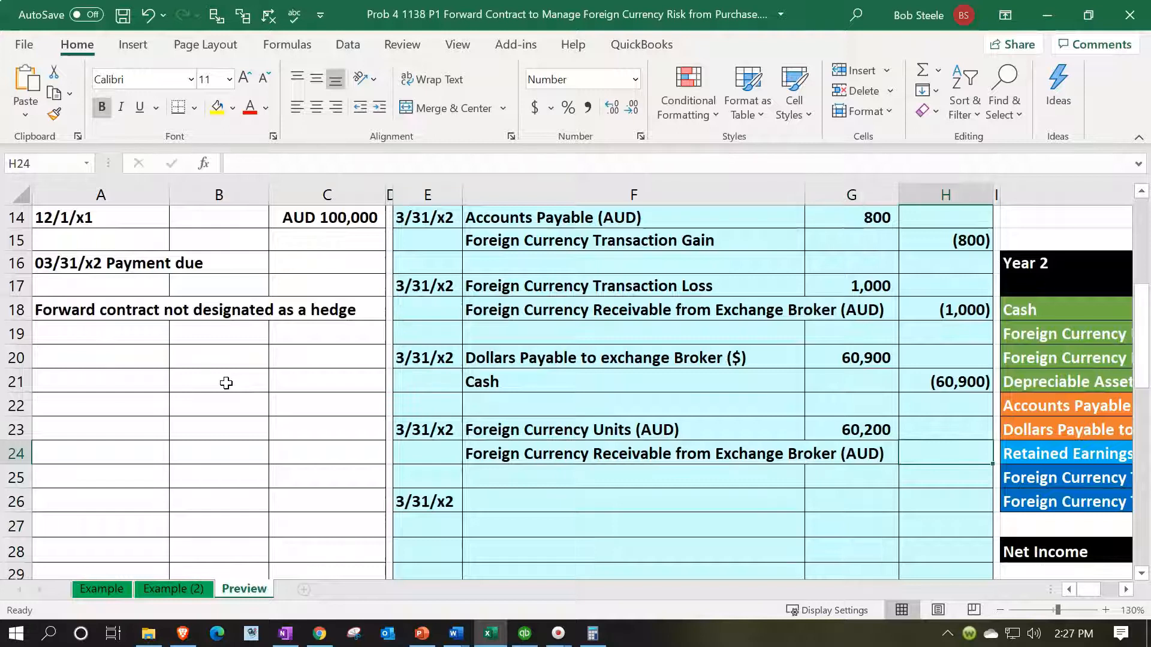
type("=-")
key("Left")
key("Up")
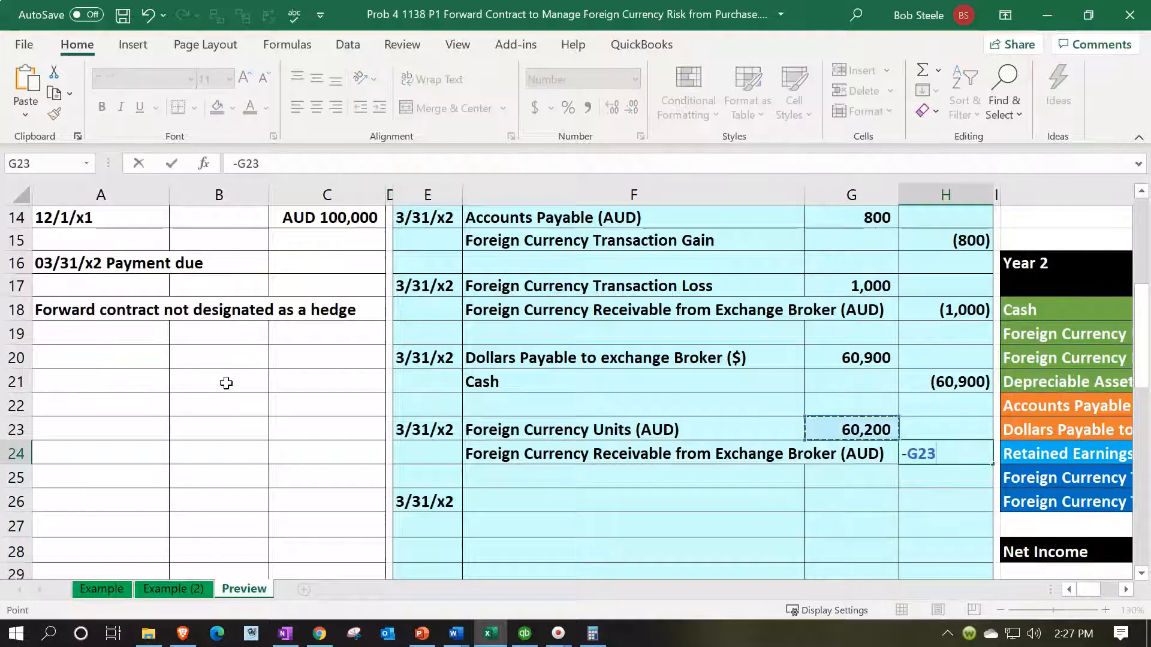
key("Return")
Step: Post the debit by linking L19, the Year 2 entry for Foreign Currency Units (AUD), to G23
key("Right")
key("Right")
key("Right")
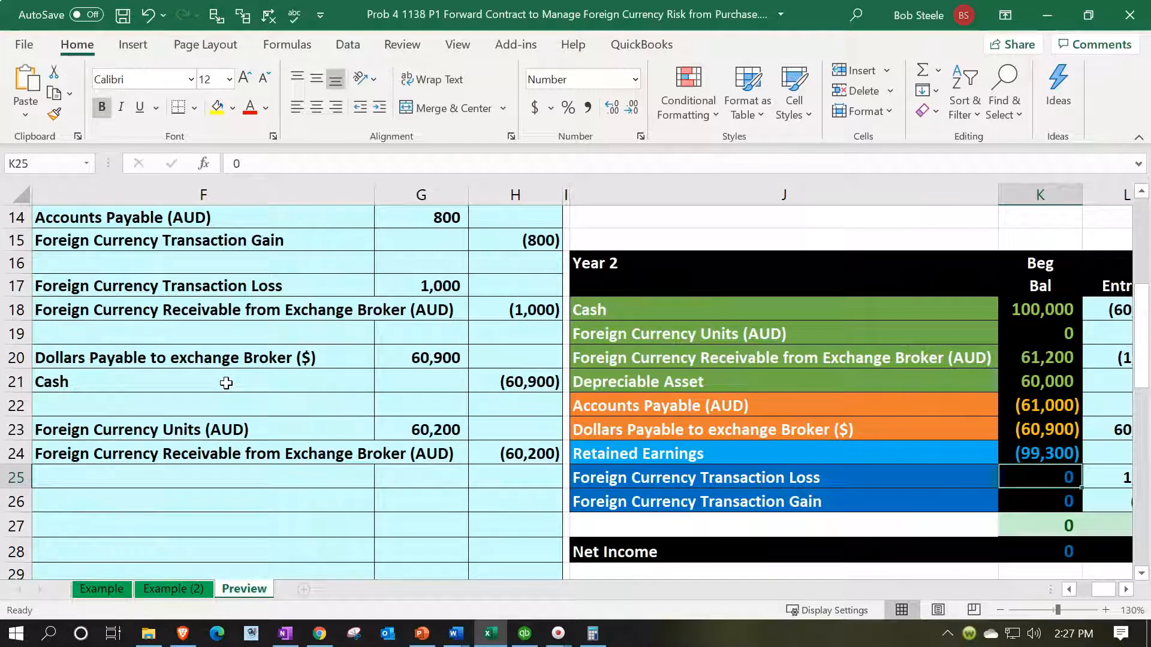
key("Up")
key("Up")
key("Up")
key("Up")
key("Up")
key("Up")
key("Right")
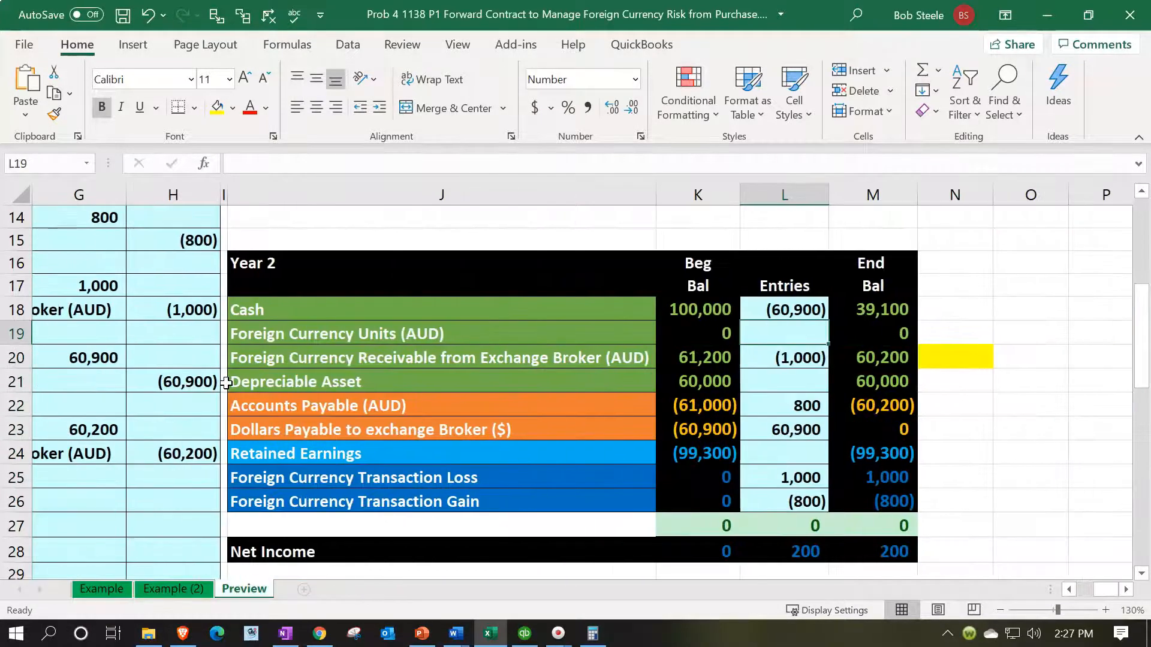
type("=")
key("Down")
key("Down")
key("Down")
key("Down")
key("Down")
key("Down")
key("Down")
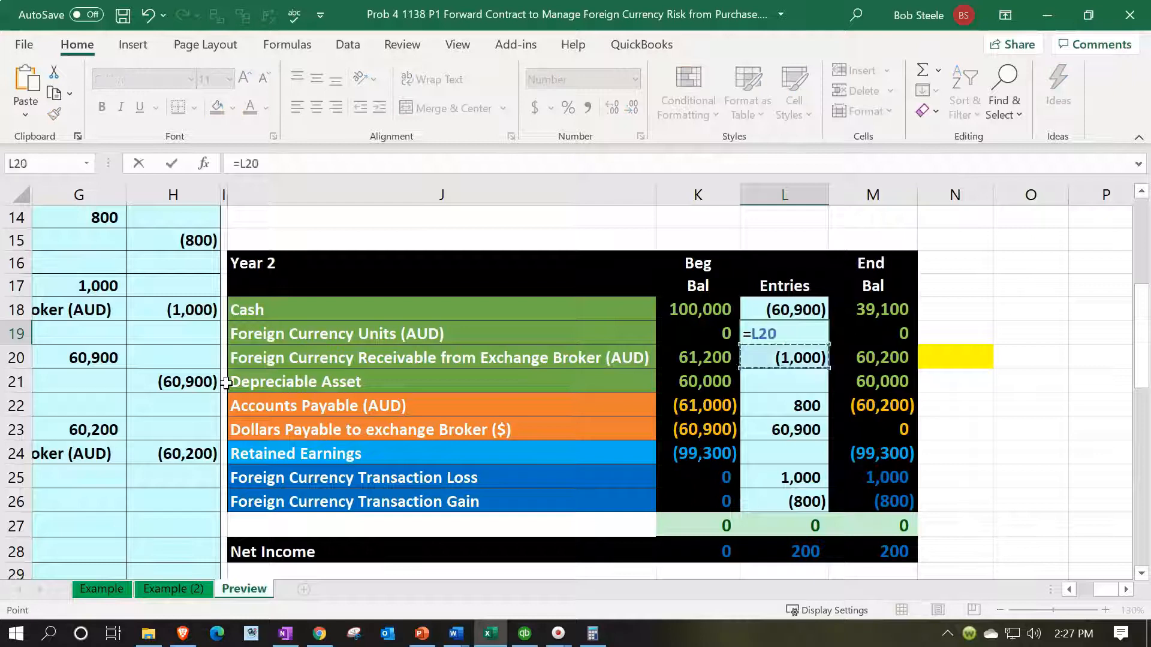
key("Left")
key("Left")
key("Left")
key("Left")
key("Left")
key("Left")
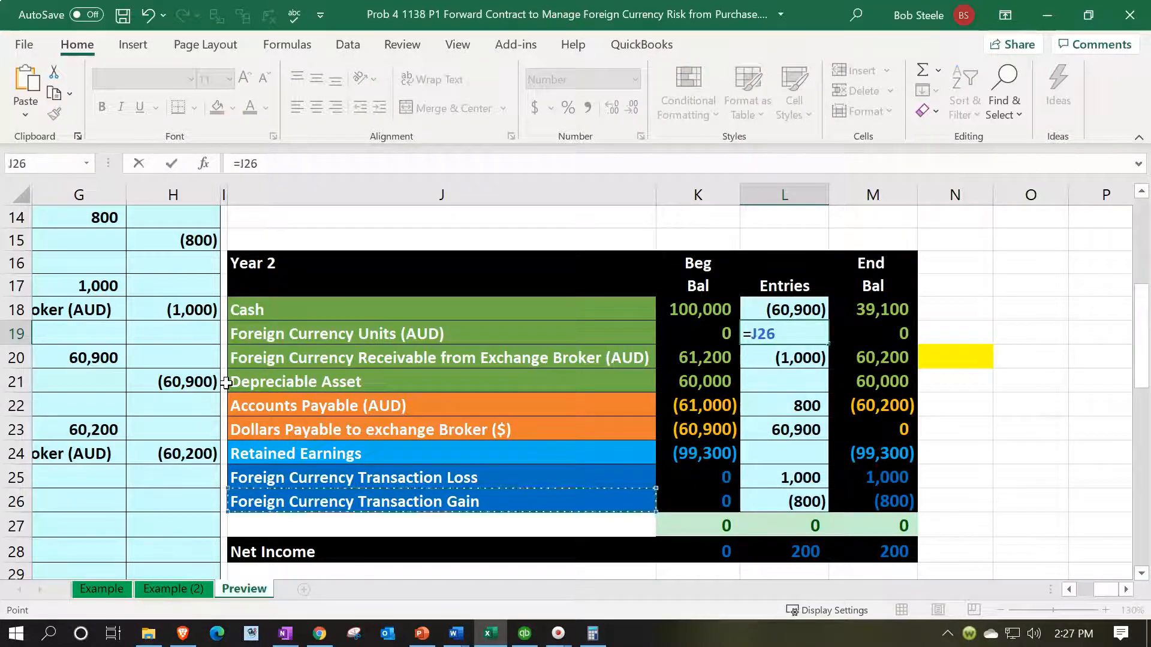
key("Up")
key("Up")
key("Up")
key("Right")
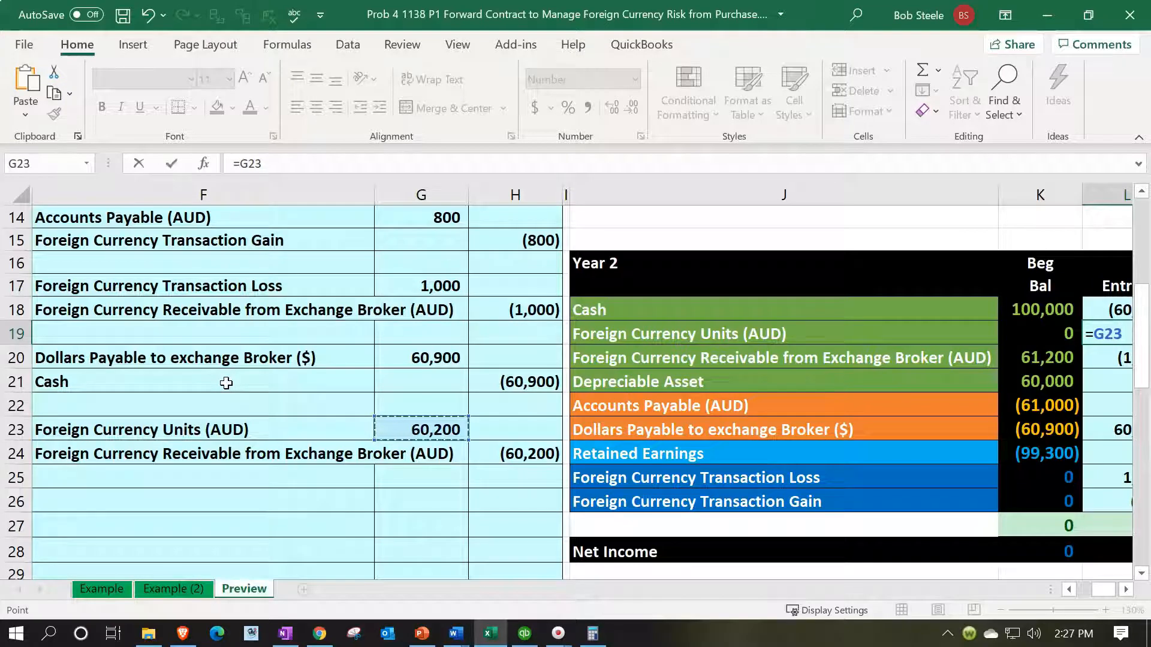
key("Return")
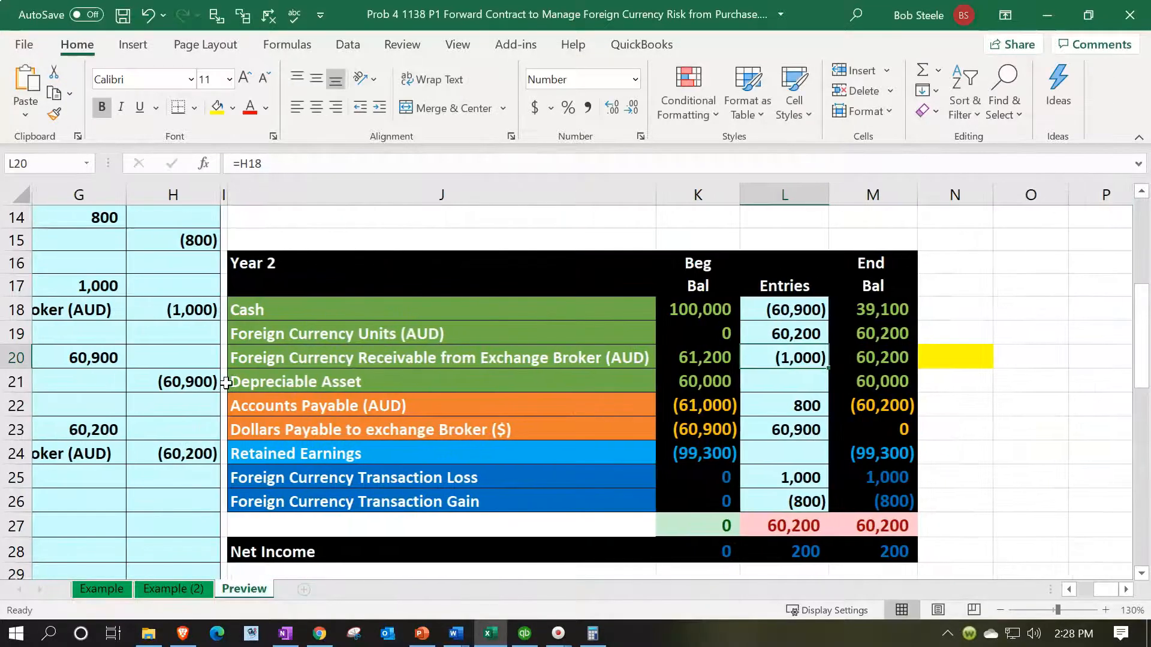
Step: Post the credit by adding H24 to the existing formula in L20, the Year 2 entry for the broker receivable
key("Left")
key("Left")
key("Left")
key("Left")
key("Left")
key("Left")
key("Down")
key("Down")
key("Down")
key("Down")
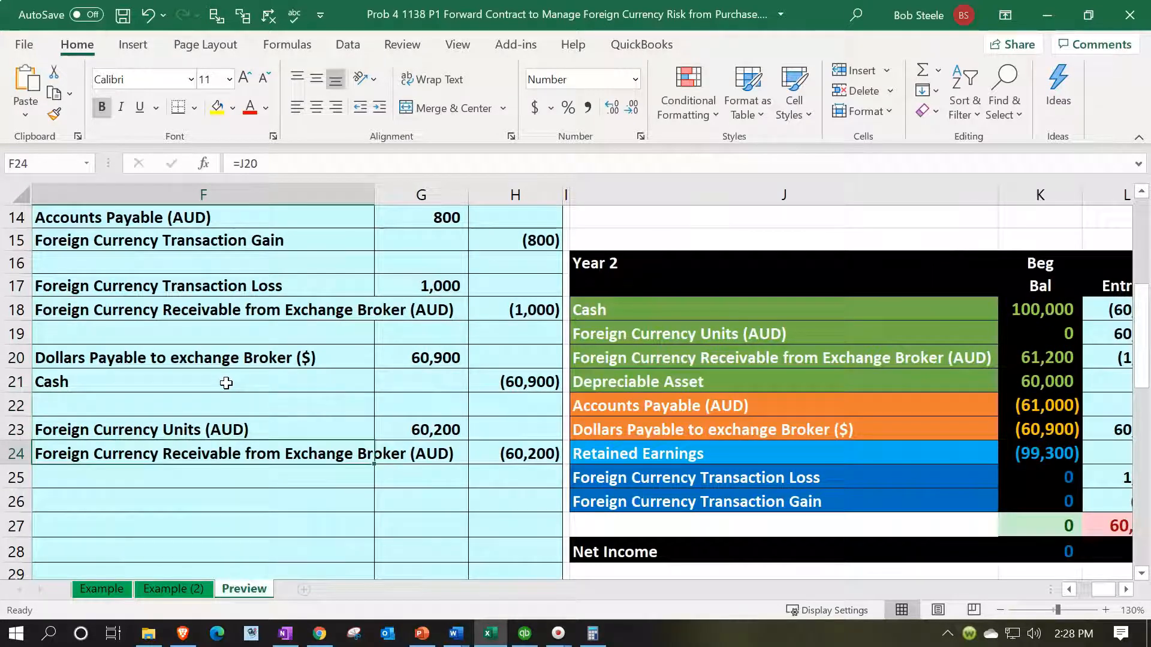
key("Right")
key("Right")
key("Right")
key("Right")
key("Right")
key("Right")
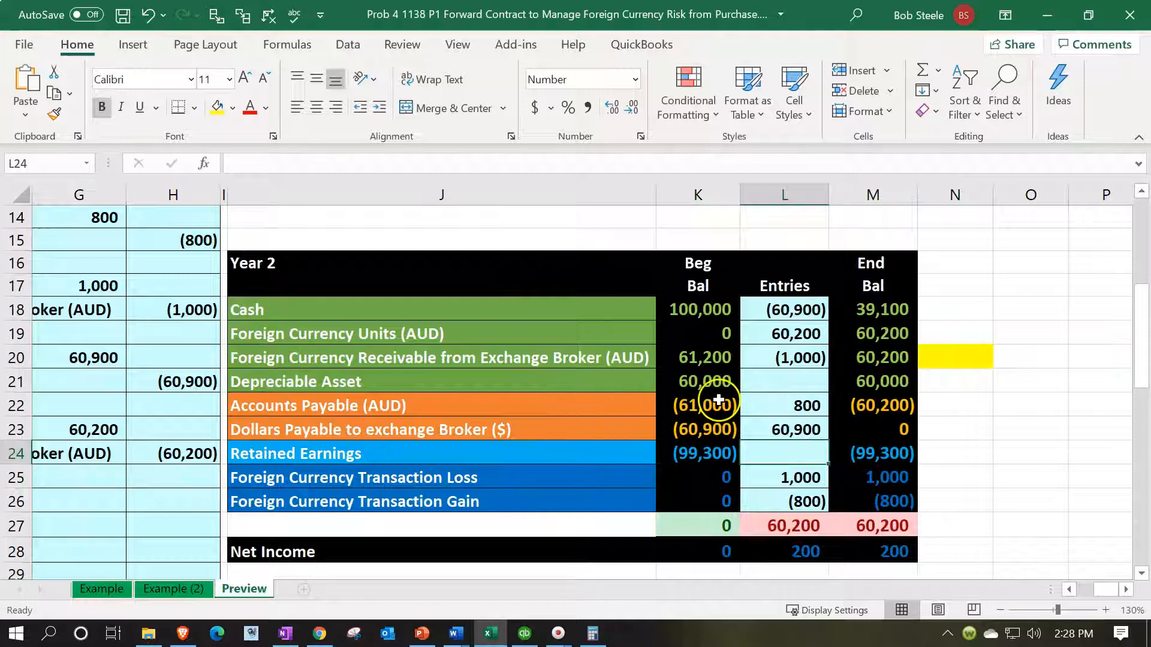
left_click(777, 348)
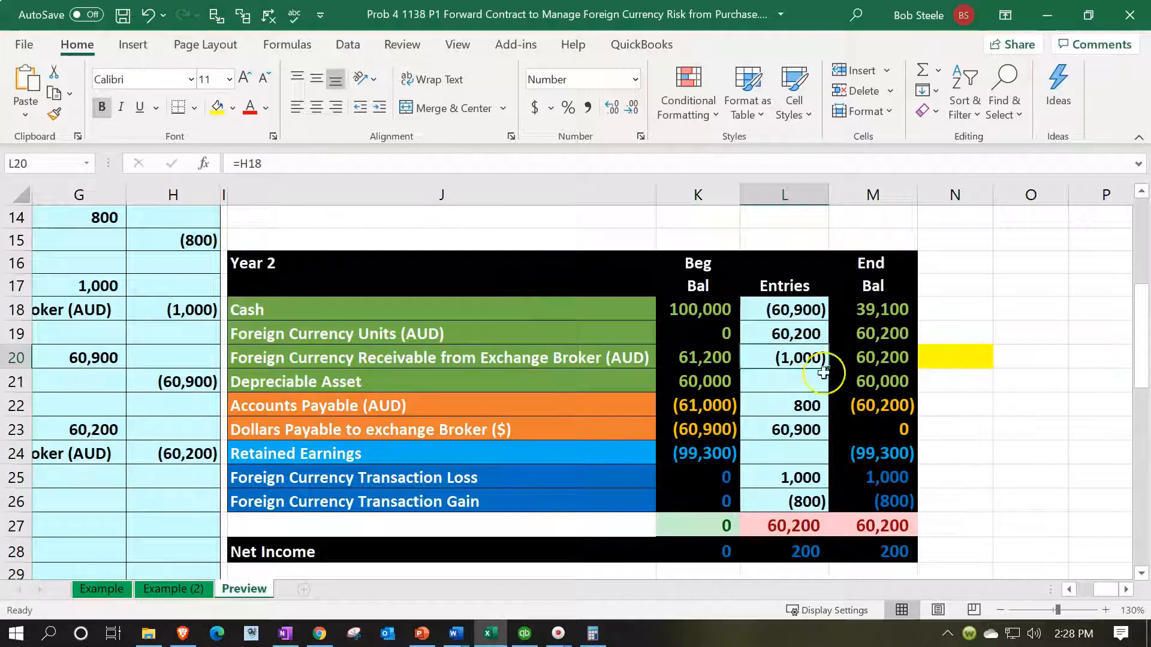
double_click(800, 352)
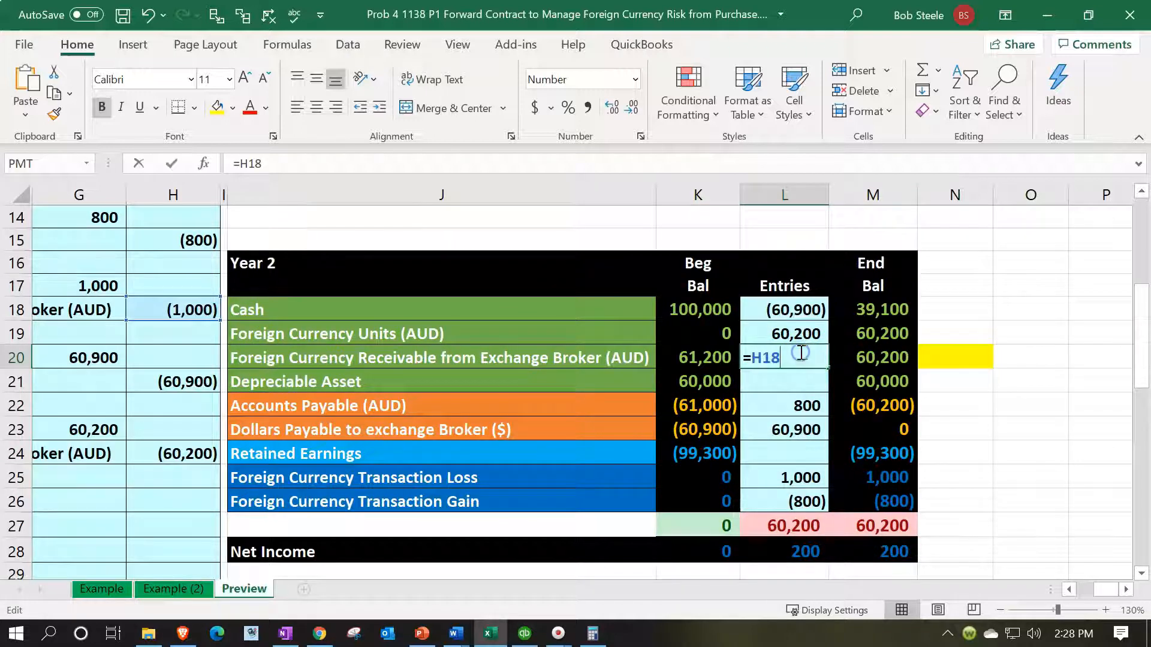
type("+")
left_click(197, 456)
key("Return")
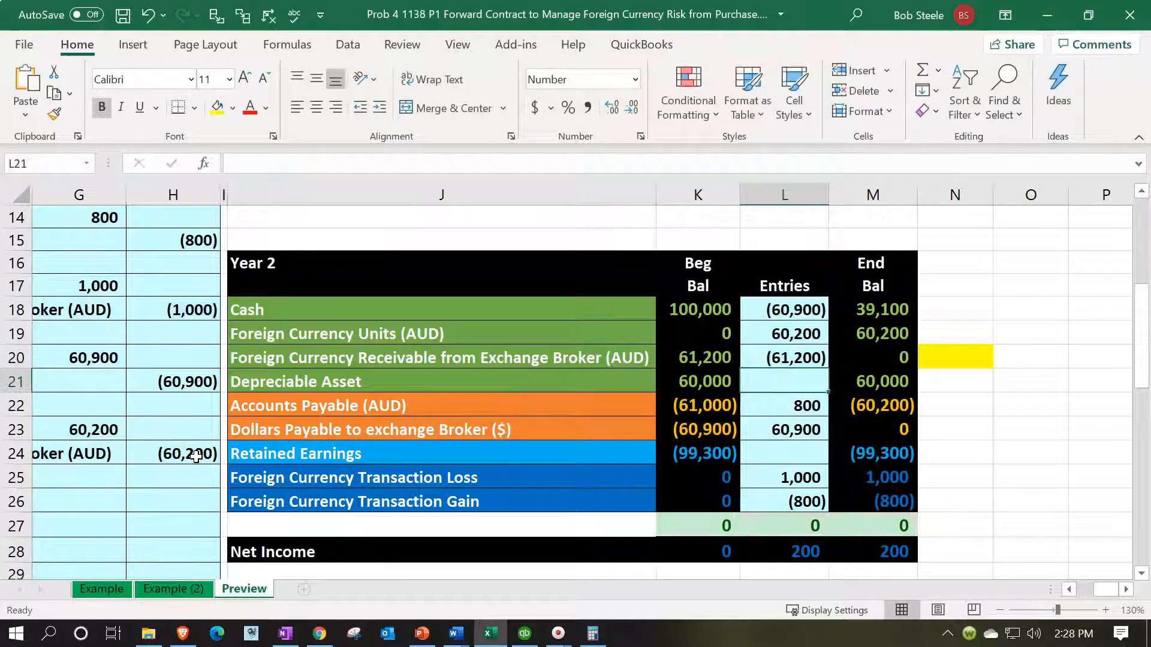
Step: Remove the yellow fill from N20 beside the foreign currency receivable row
left_click(962, 357)
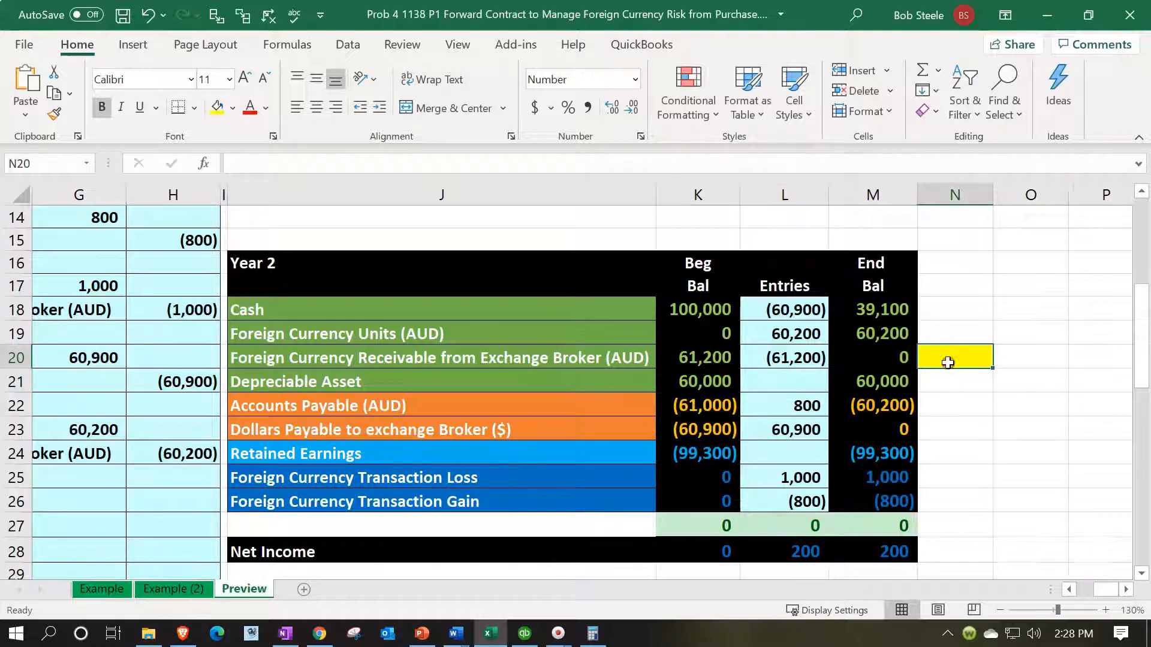
right_click(948, 362)
left_click(999, 72)
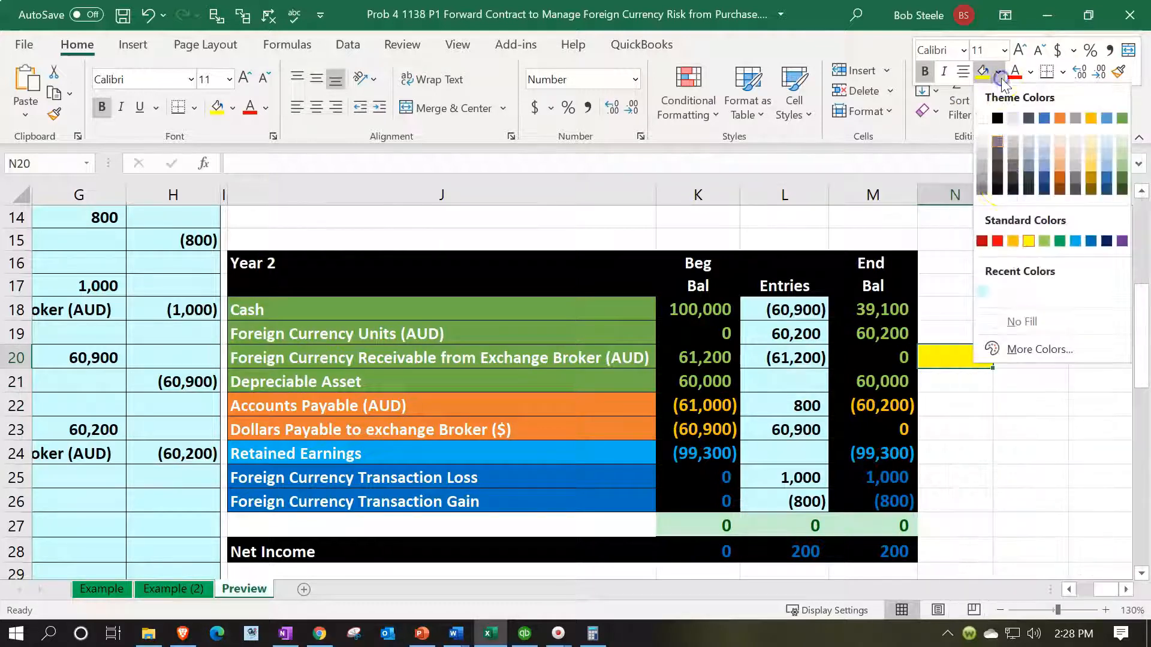
left_click(1001, 322)
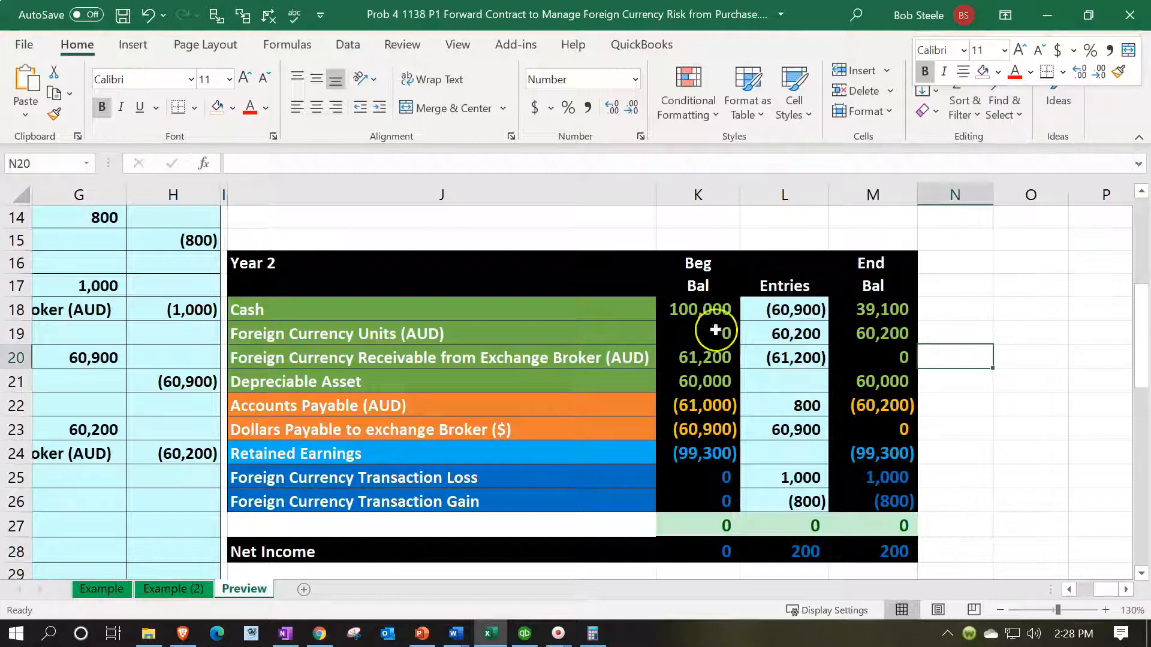
Step: Highlight N19 and N22 in yellow, beside the Year 2 Foreign Currency Units and Accounts Payable rows
right_click(940, 328)
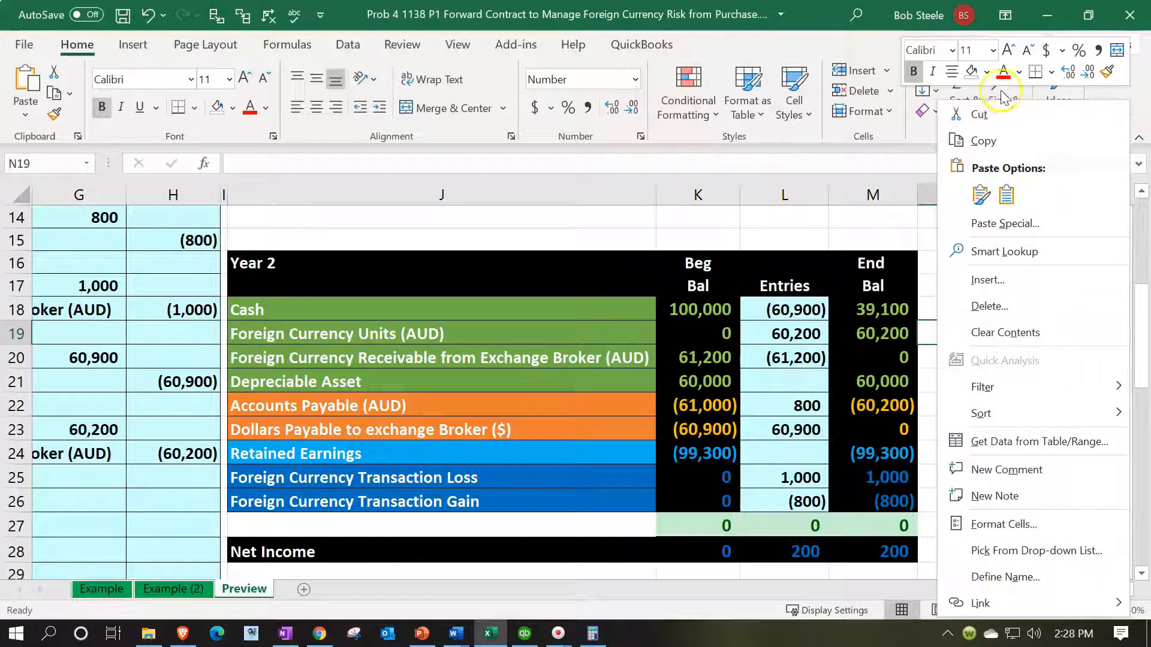
left_click(985, 71)
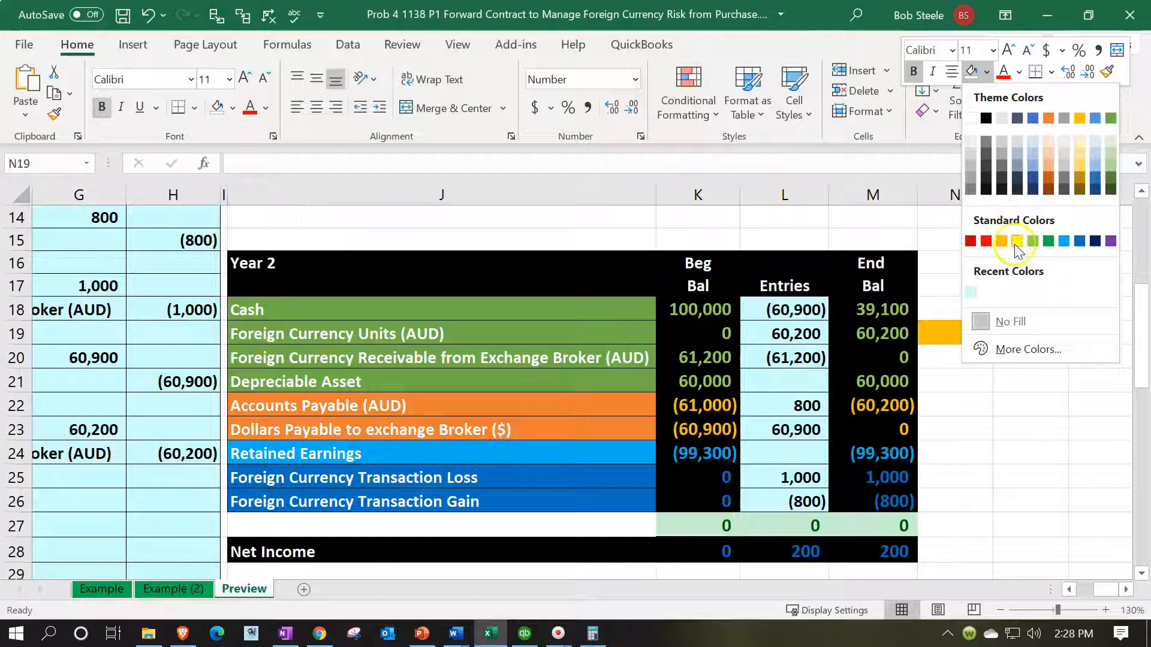
left_click(1018, 241)
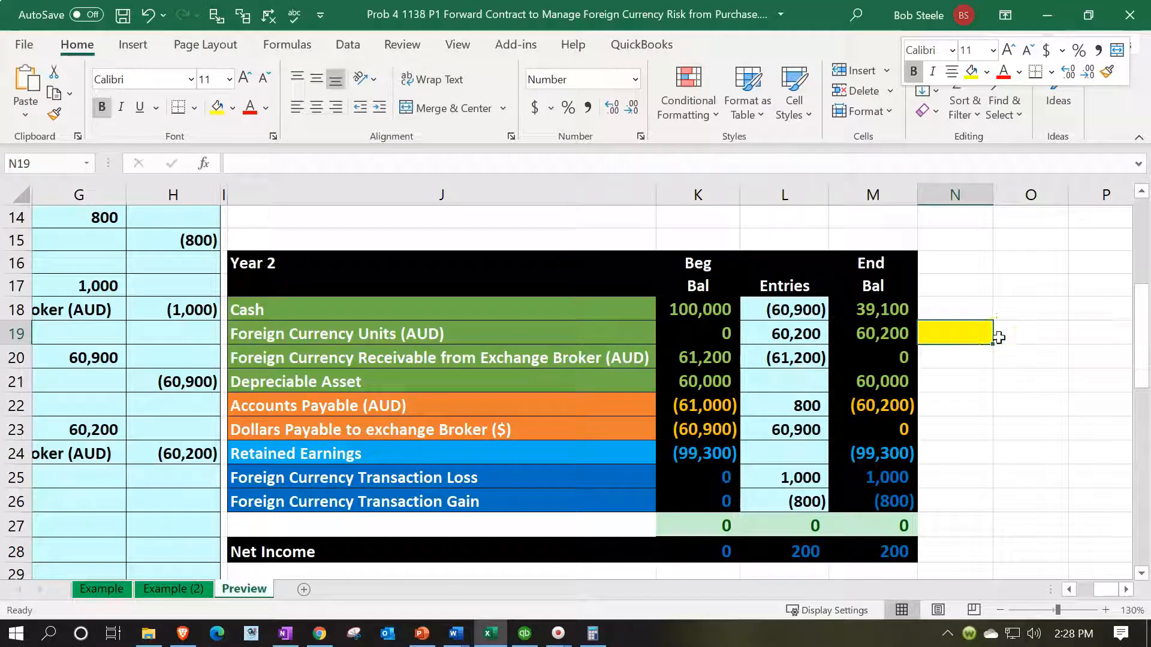
left_click(970, 411)
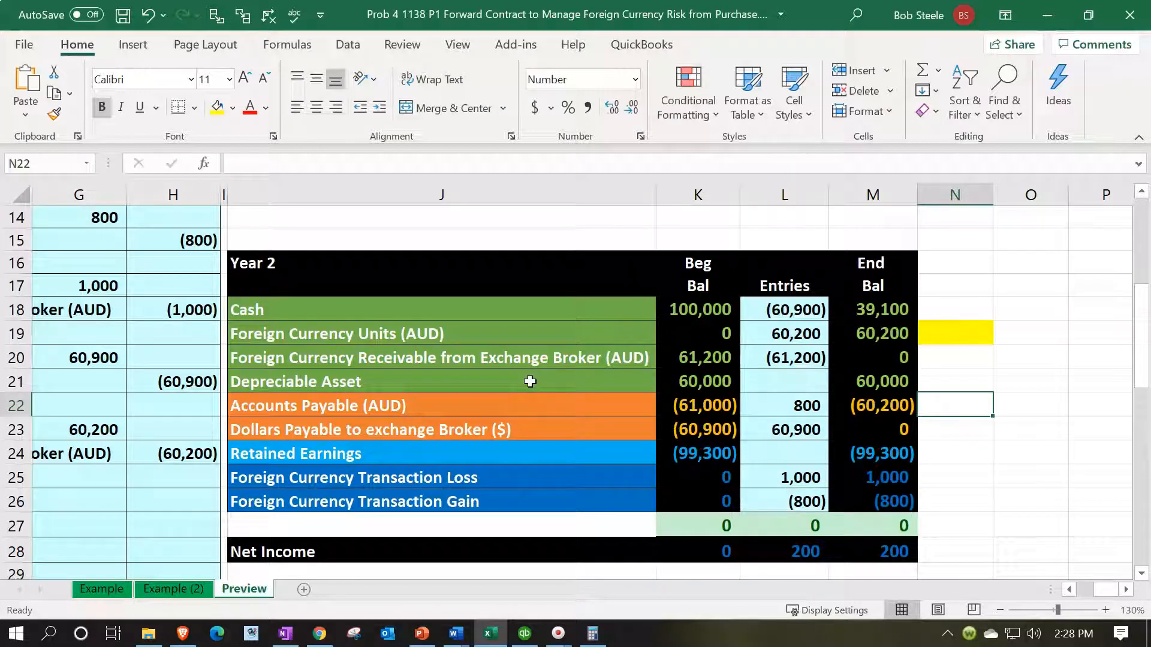
right_click(935, 405)
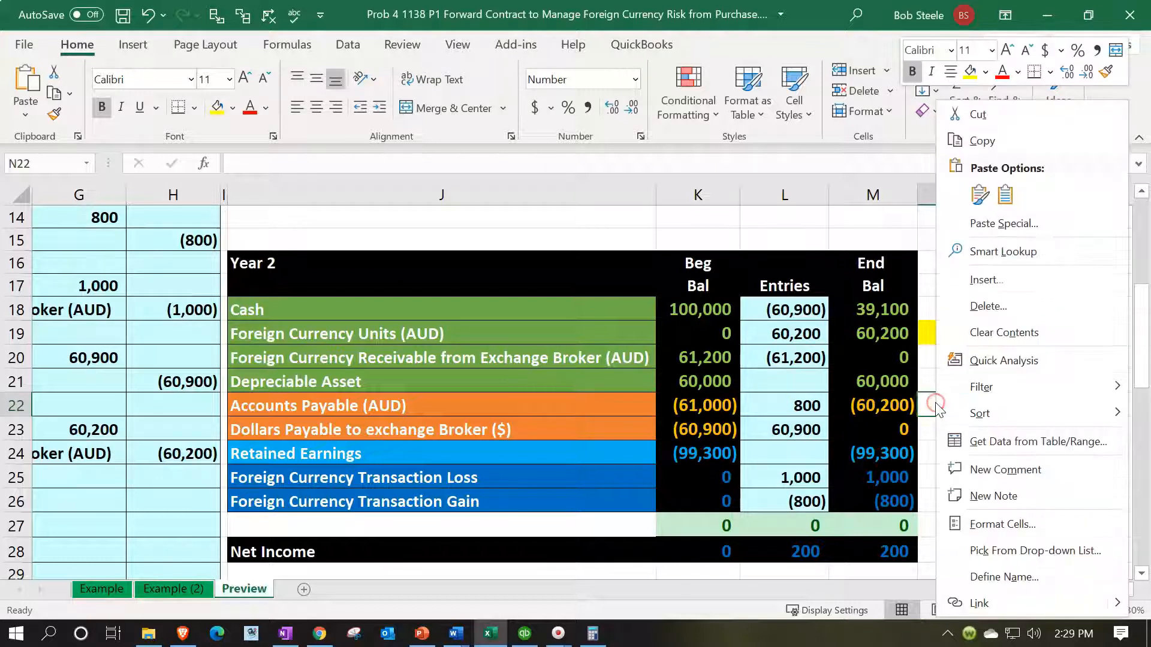
left_click(969, 71)
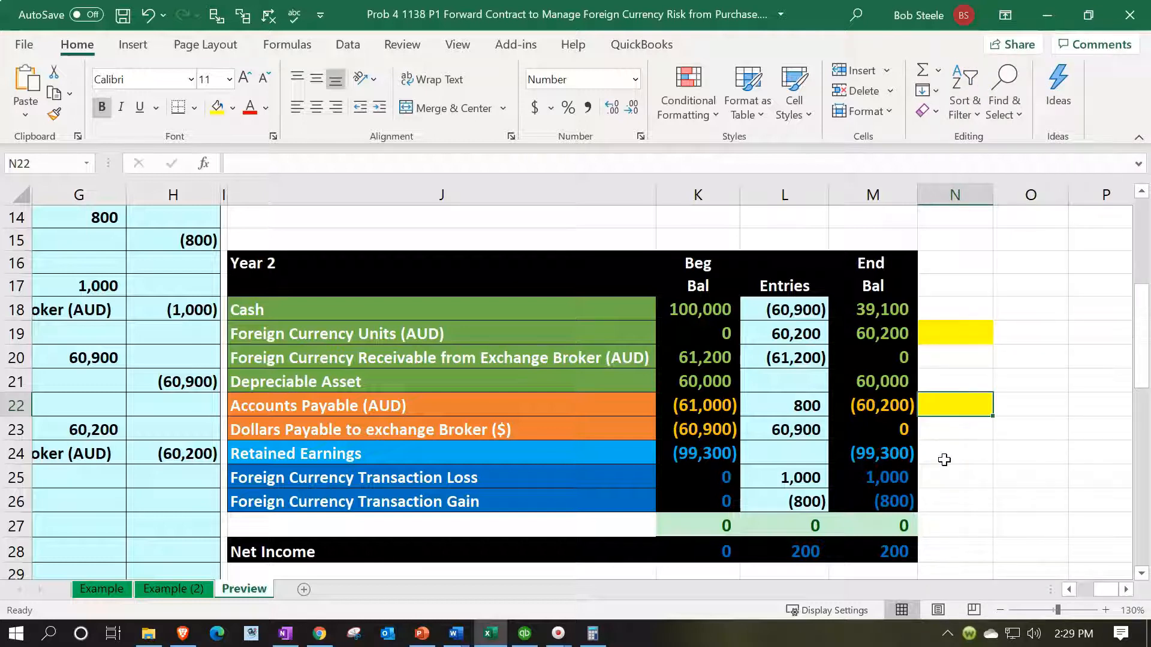
Step: Enter the debit account of the 3/31/x2 entry in F26 by linking it to Accounts Payable (AUD) in J22
left_click(639, 353)
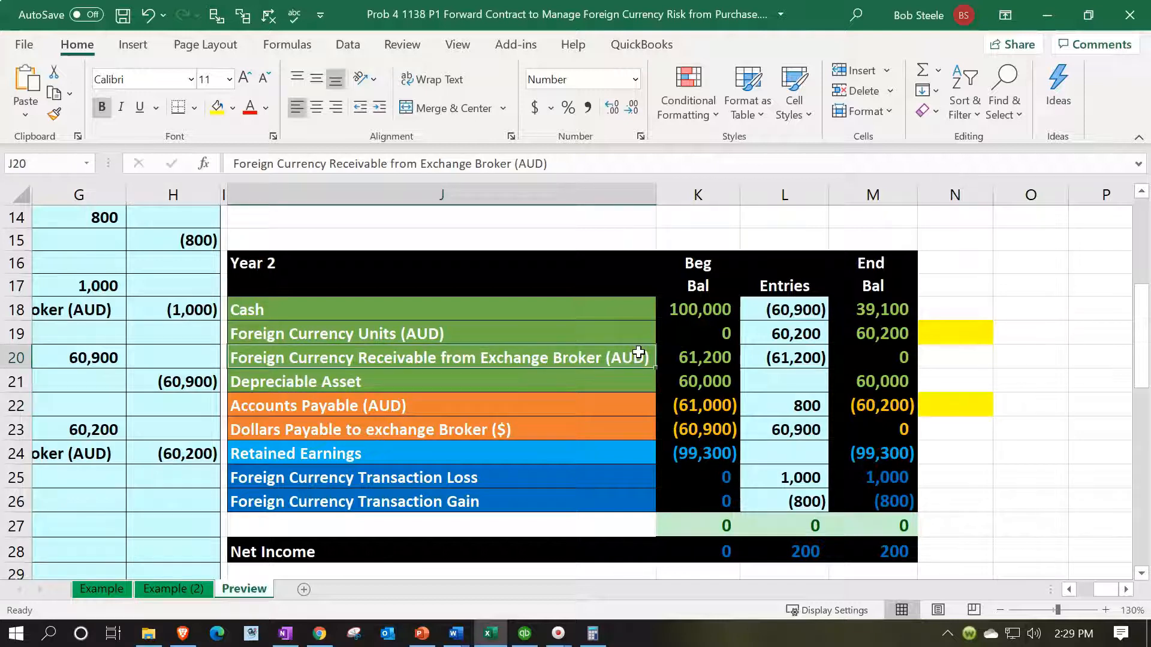
key("Left")
key("Left")
key("Left")
key("Left")
key("Left")
key("Down")
key("Down")
key("Down")
key("Down")
key("Down")
key("Down")
key("Right")
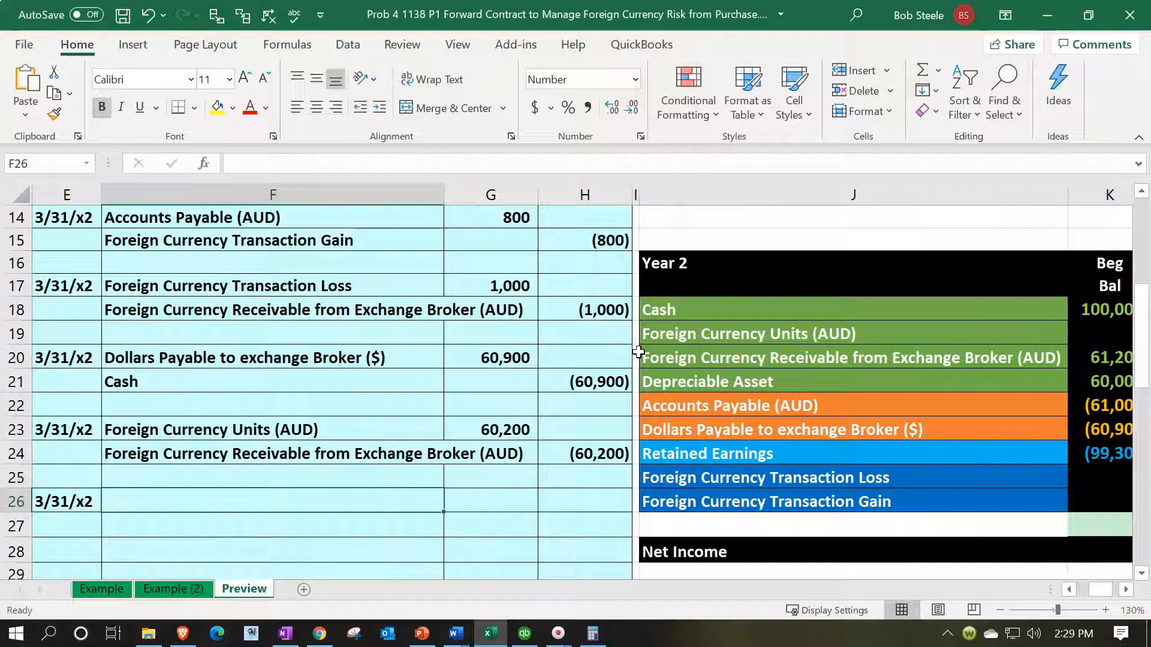
type("=")
key("Right")
key("Right")
key("Right")
key("Right")
key("Right")
key("Right")
key("Up")
key("Up")
key("Up")
key("Up")
key("Left")
key("Left")
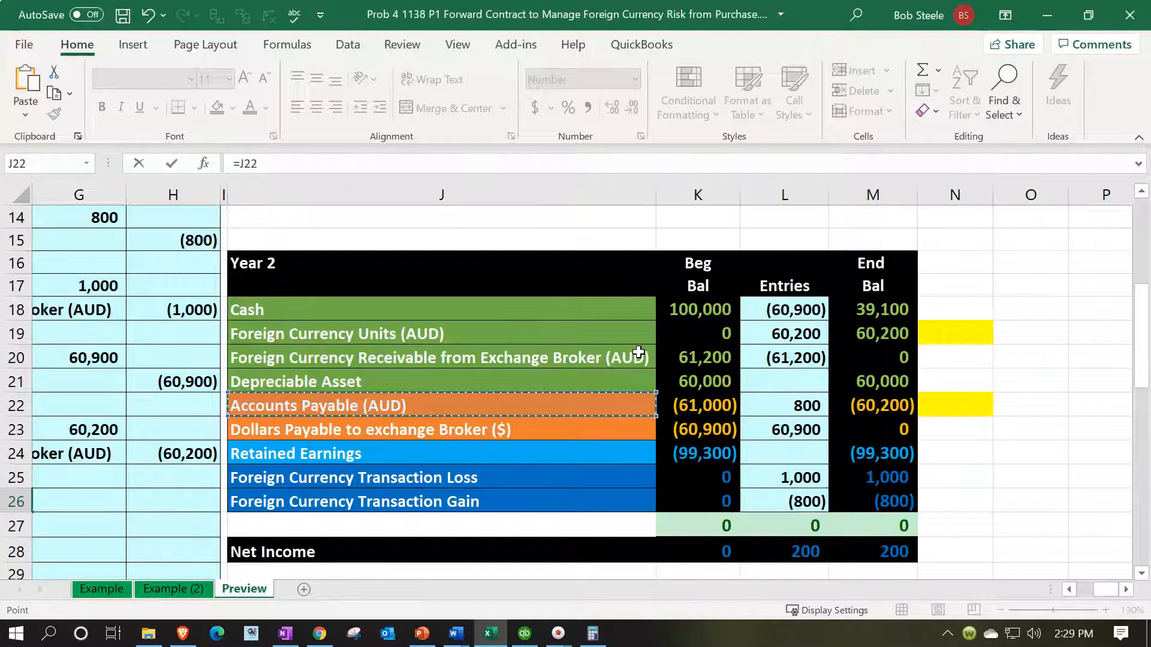
key("Return")
Step: Enter the credit account in F27 by linking it to Foreign Currency Units (AUD) in J19
type("=")
key("Right")
key("Right")
key("Right")
key("Right")
key("Up")
key("Up")
key("Up")
key("Up")
key("Right")
Step: Calculate the Accounts Payable debit in G26 as the AUD 100,000 in C14 times the 03/31/x2 spot rate in B10
key("Up")
key("Up")
key("Up")
key("Up")
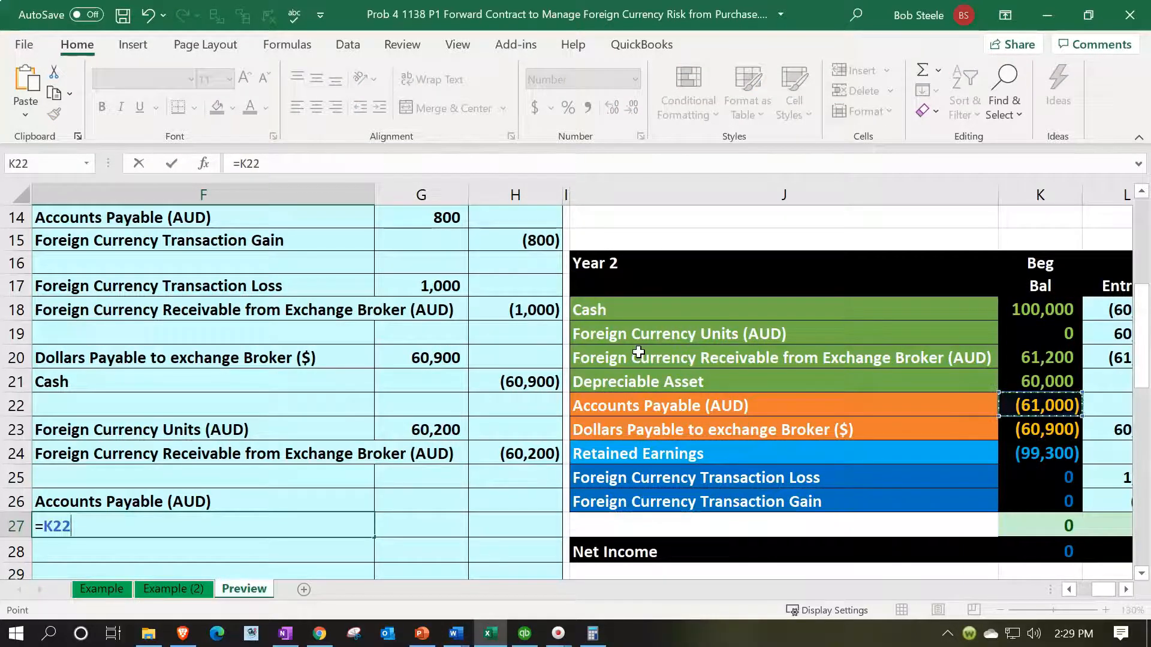
key("Left")
key("Return")
key("Right")
key("Up")
key("Up")
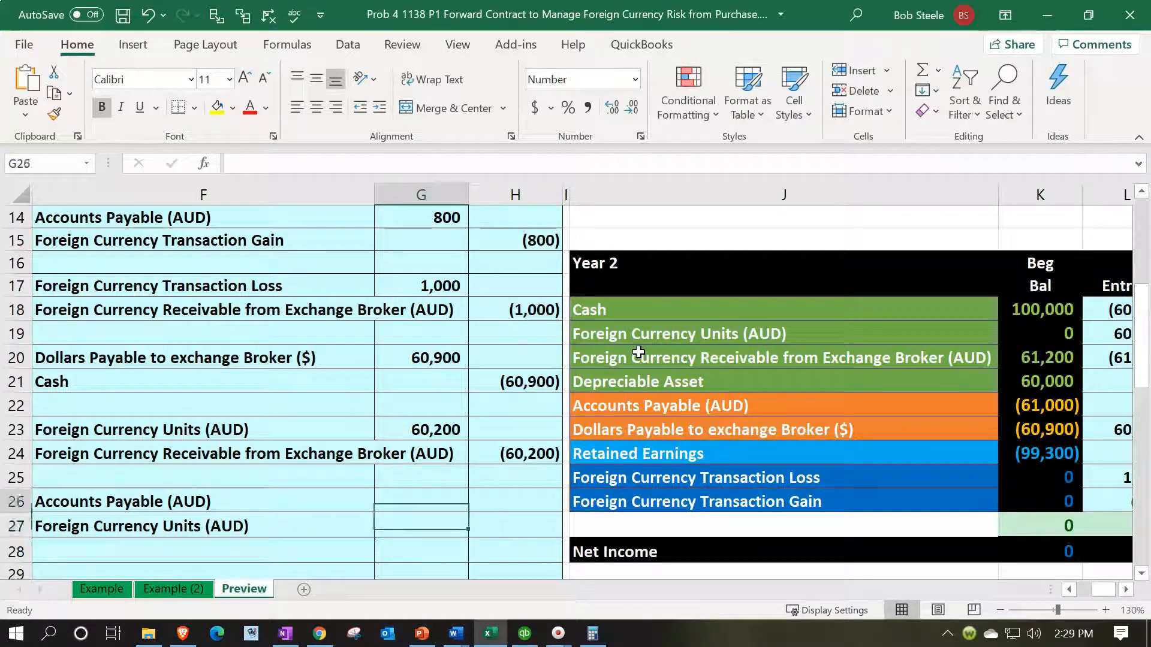
type("=")
key("Left")
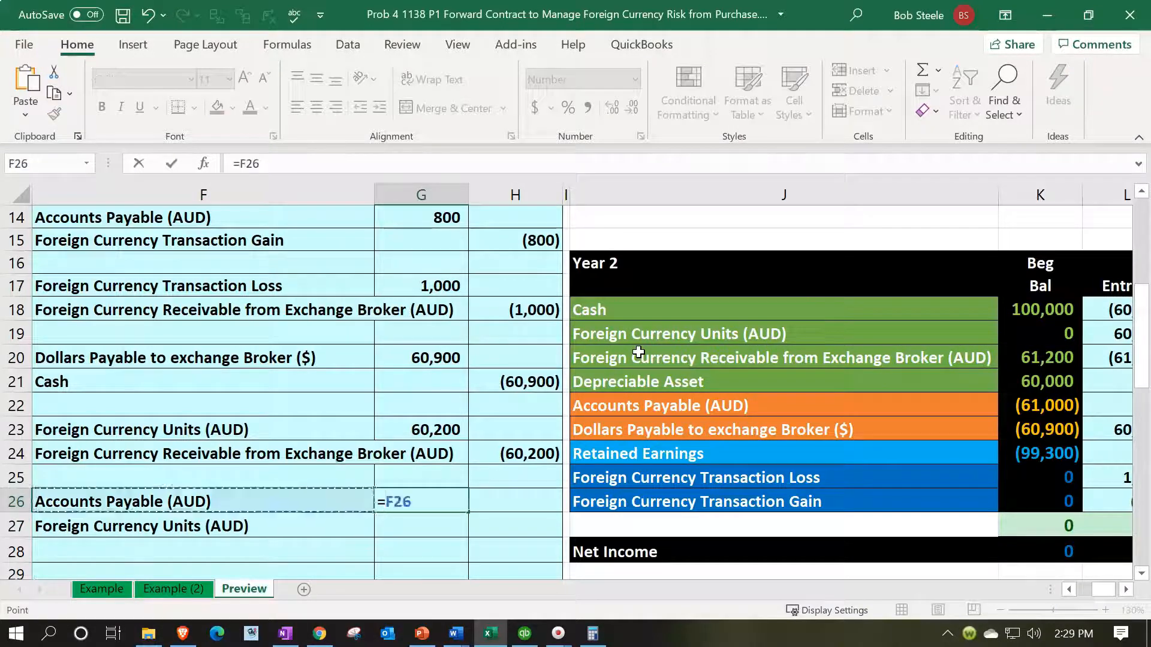
key("Left")
key("Left")
key("Left")
key("Left")
key("Left")
key("Up")
key("Up")
key("Up")
key("Up")
key("Up")
key("Up")
key("Up")
key("Up")
key("Up")
key("Up")
key("Up")
key("Up")
key("Up")
key("Up")
key("Up")
key("Up")
key("Up")
key("Up")
key("Up")
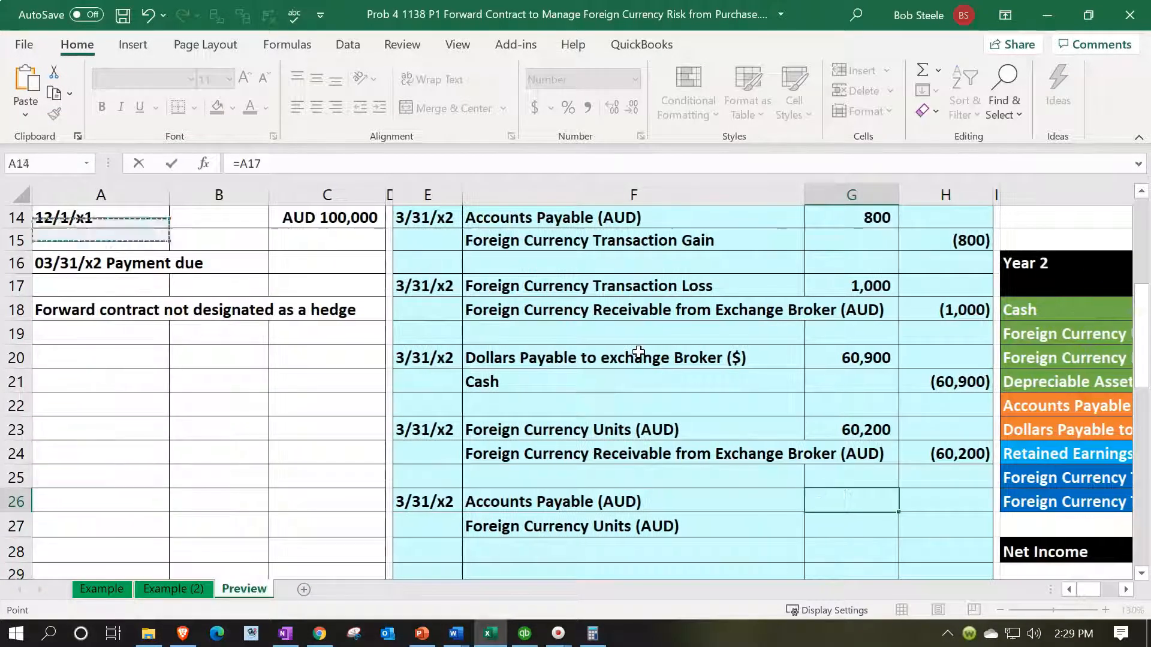
key("Up")
key("Up")
key("Down")
key("Down")
key("Down")
key("Down")
key("Down")
key("Down")
key("Down")
key("Down")
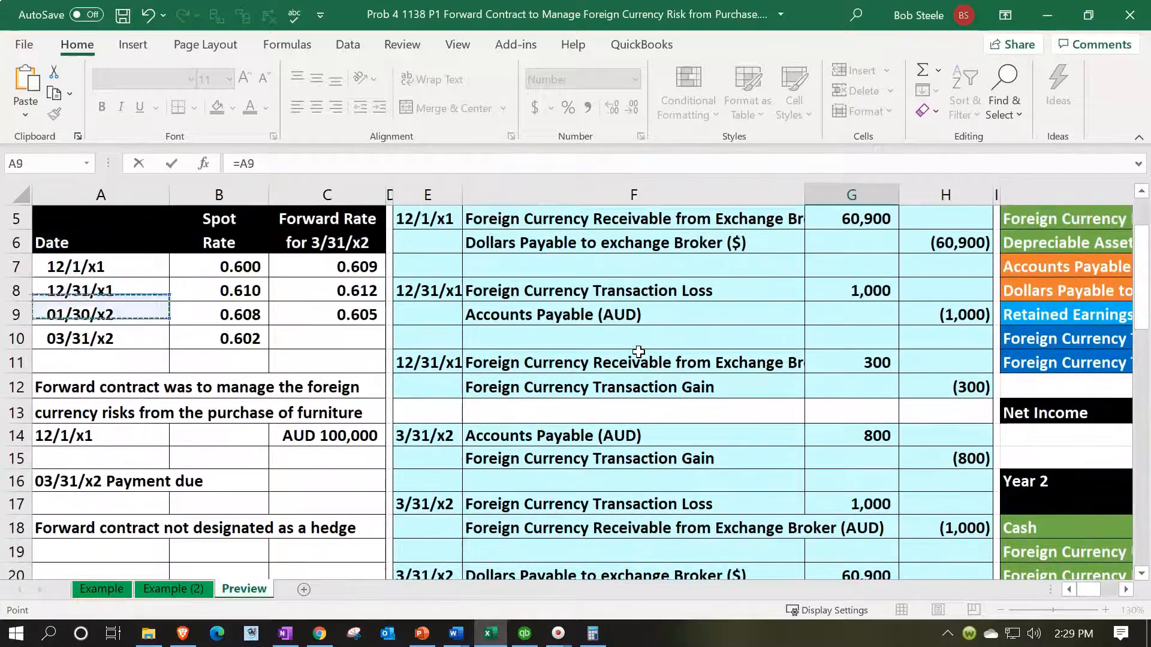
key("Right")
key("Down")
key("Right")
type("*")
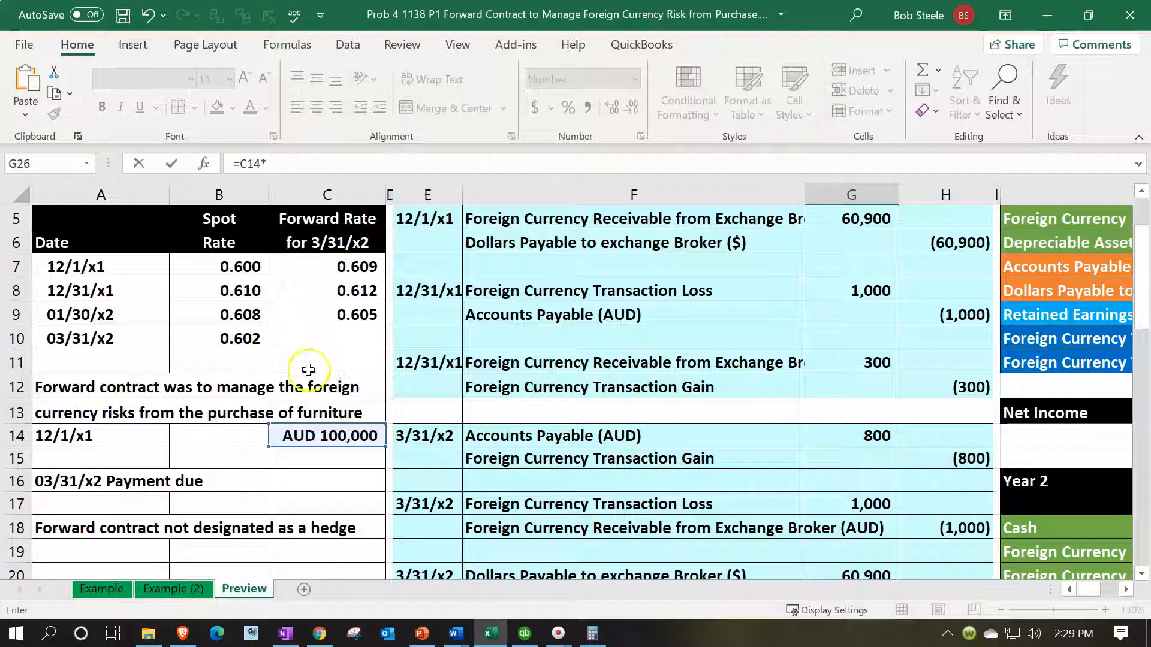
left_click(261, 345)
key("Return")
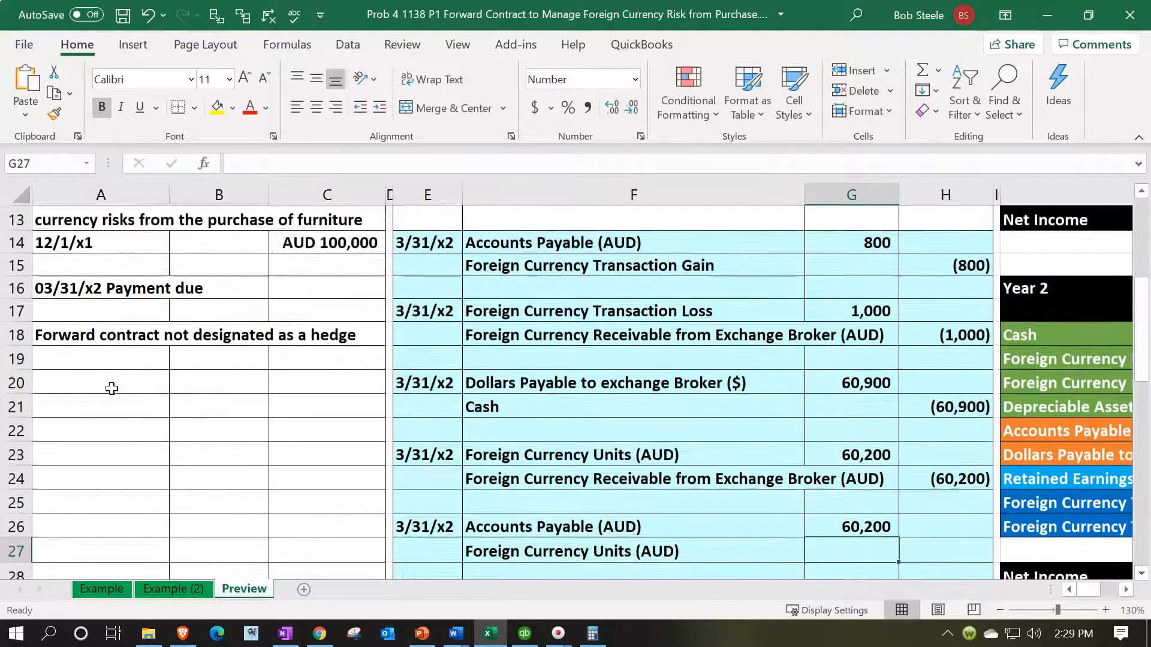
Step: Enter the Foreign Currency Units credit in H27 as the negative of the Accounts Payable debit in G26
key("Right")
type("=-")
key("Left")
key("Up")
key("Return")
Step: Post the debit by adding G26 to the existing formula in L22, the Year 2 entry for Accounts Payable (AUD)
key("Right")
key("Right")
key("Right")
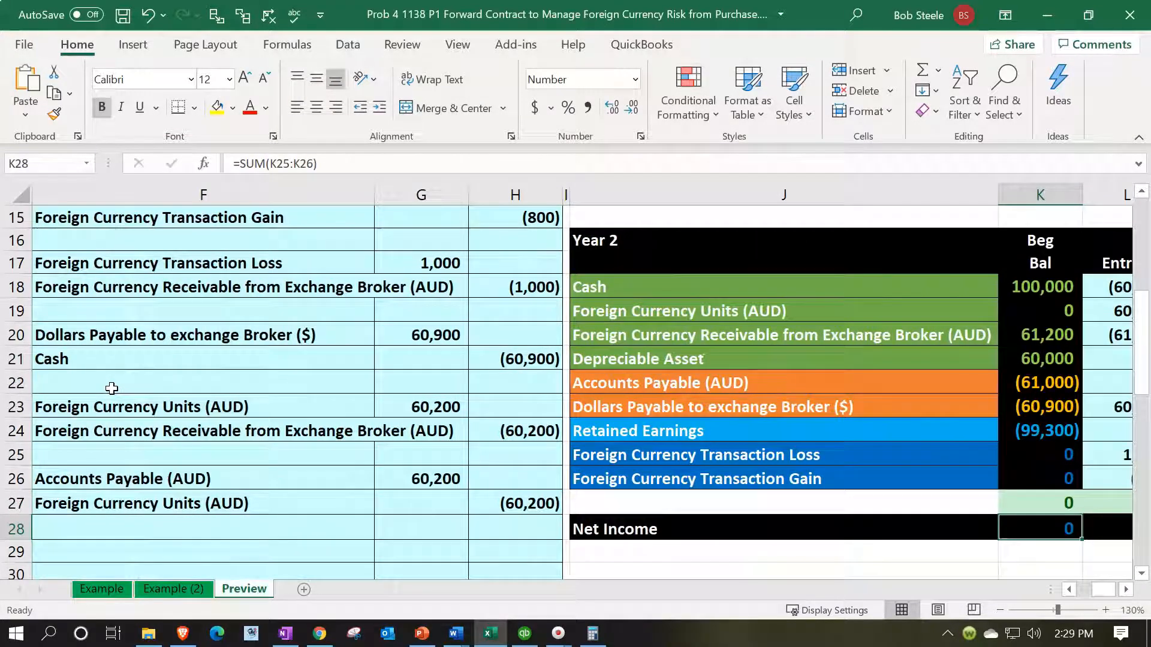
key("Right")
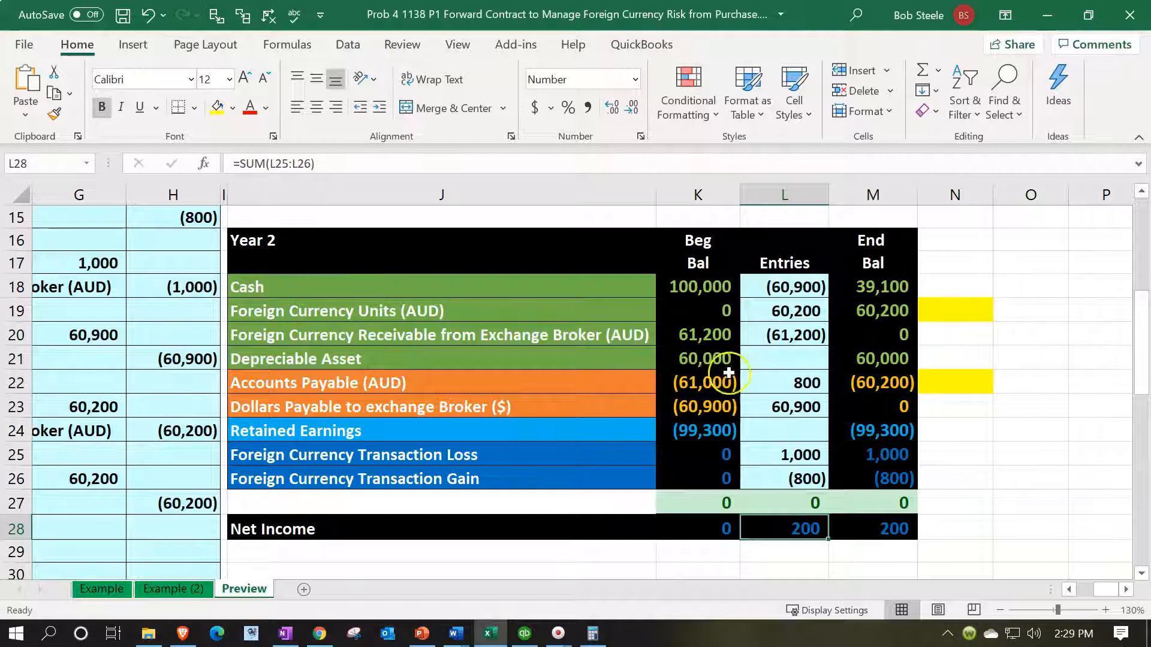
left_click(802, 382)
type("=G14")
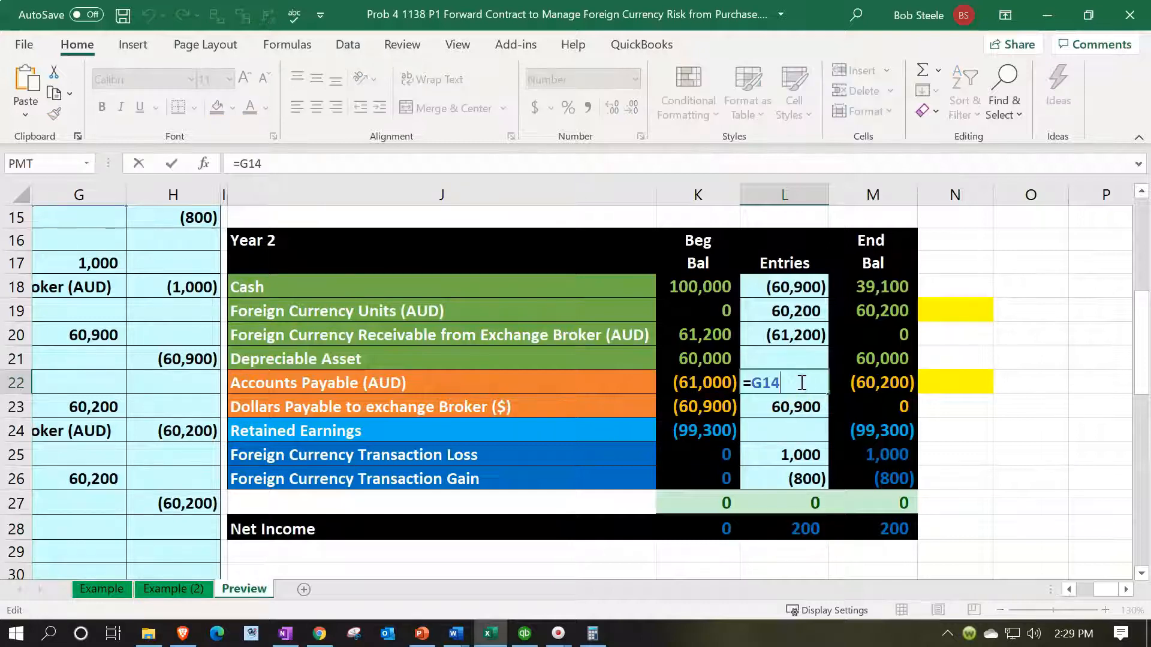
type("+")
left_click(600, 455)
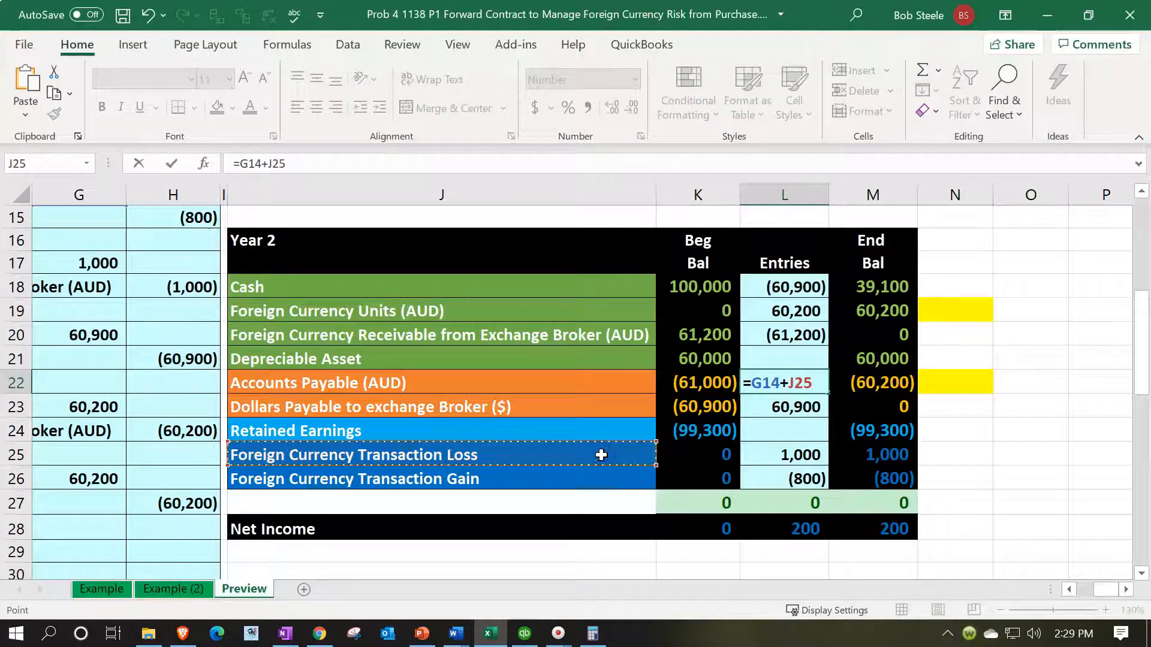
key("Left")
key("Left")
key("Left")
key("Left")
key("Down")
key("Right")
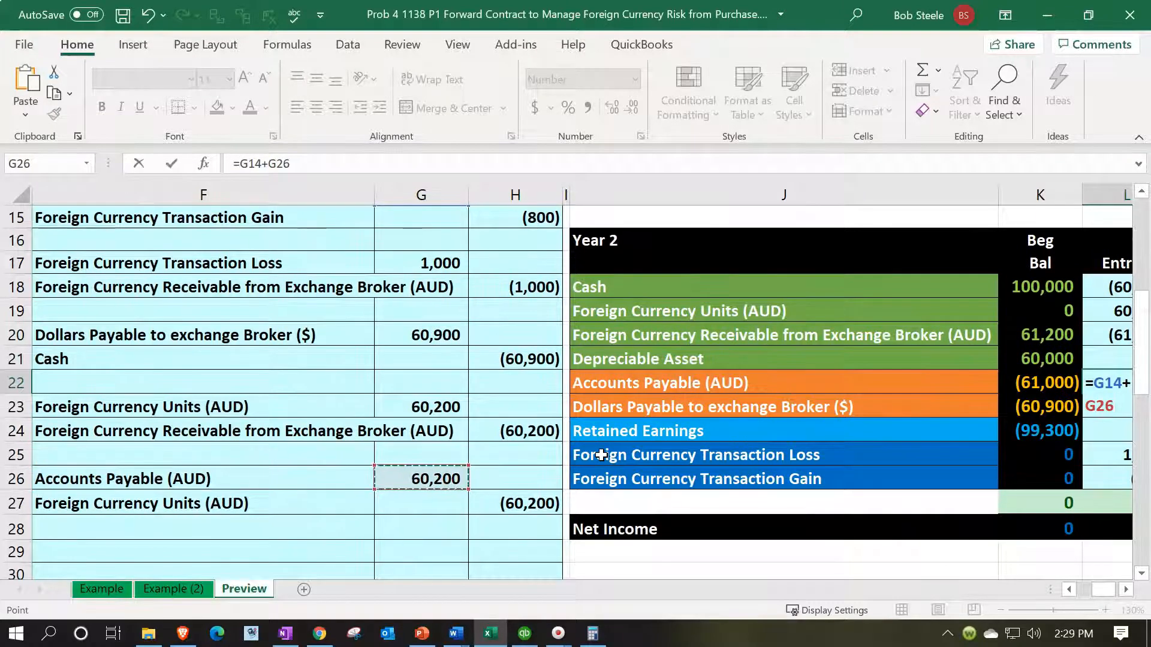
key("Return")
Step: Post the credit by adding H27 to the existing formula in L19, the Year 2 entry for Foreign Currency Units (AUD)
key("Up")
key("Right")
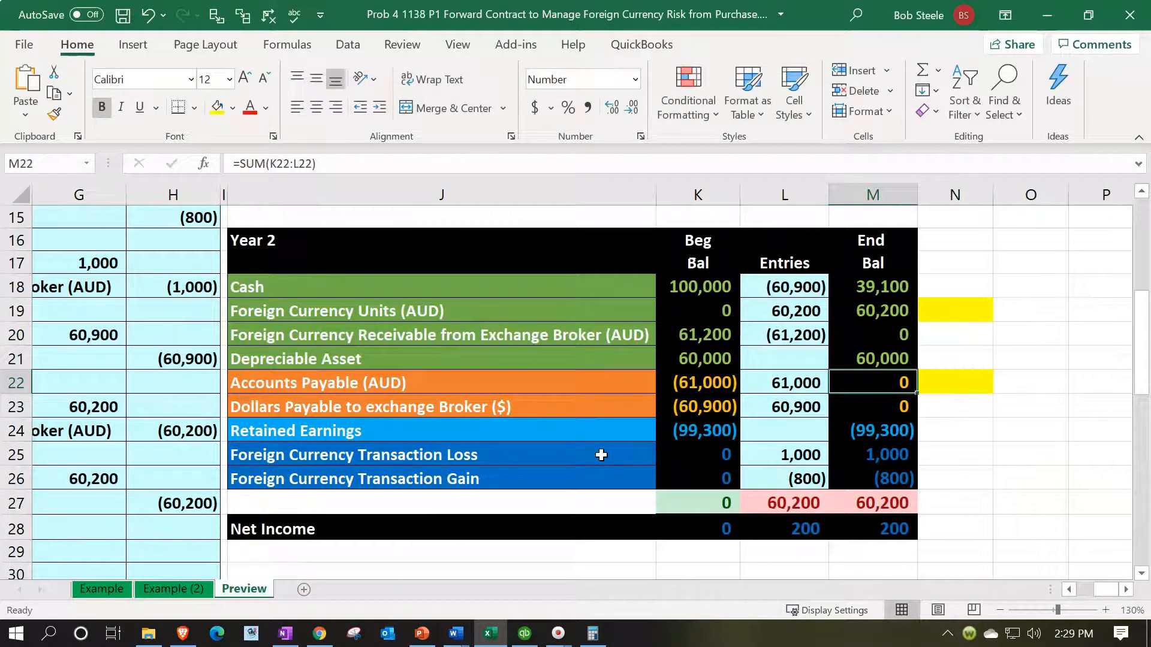
key("Left")
key("Left")
key("Left")
key("Left")
key("Up")
key("Up")
key("Up")
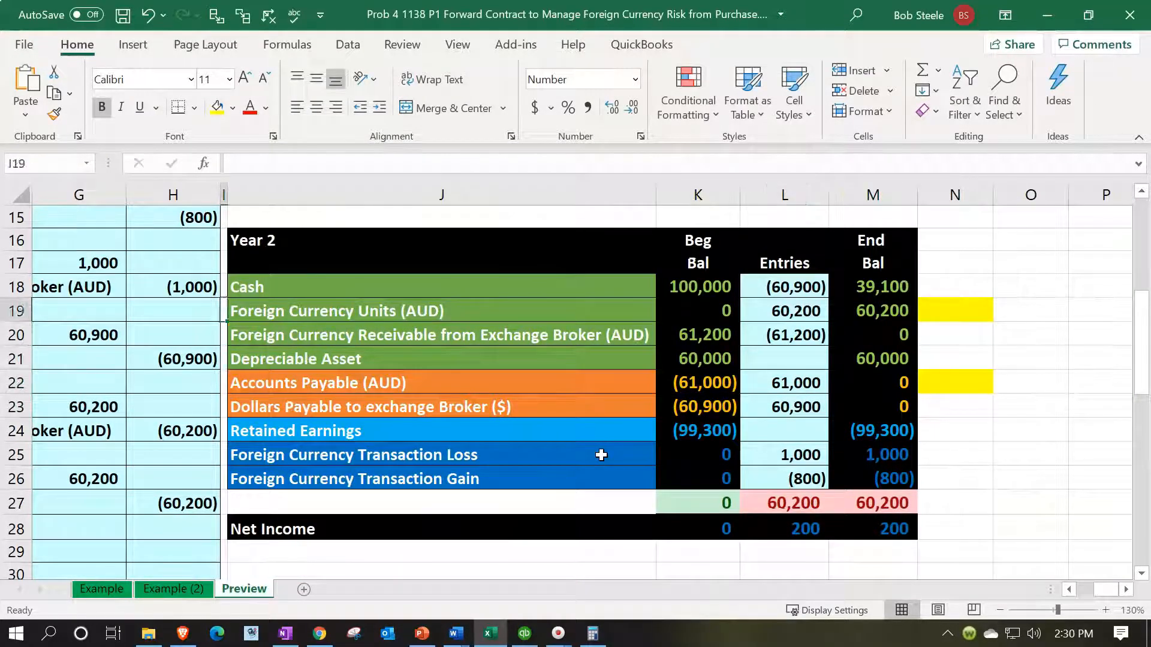
key("Right")
key("Right")
key("Right")
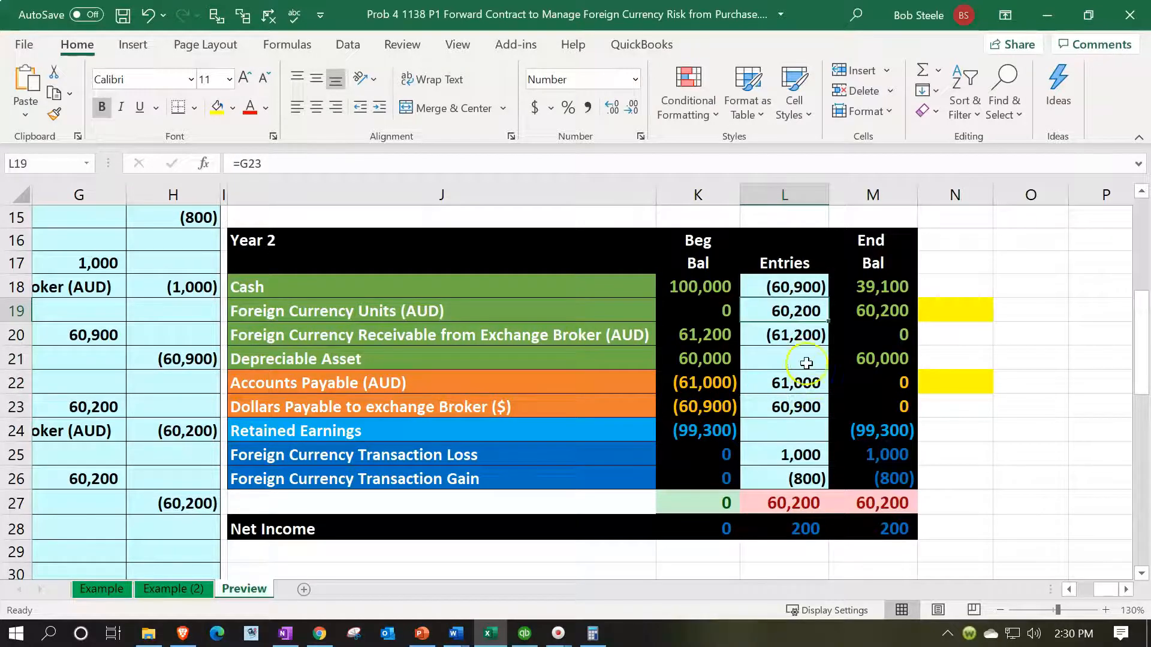
double_click(799, 309)
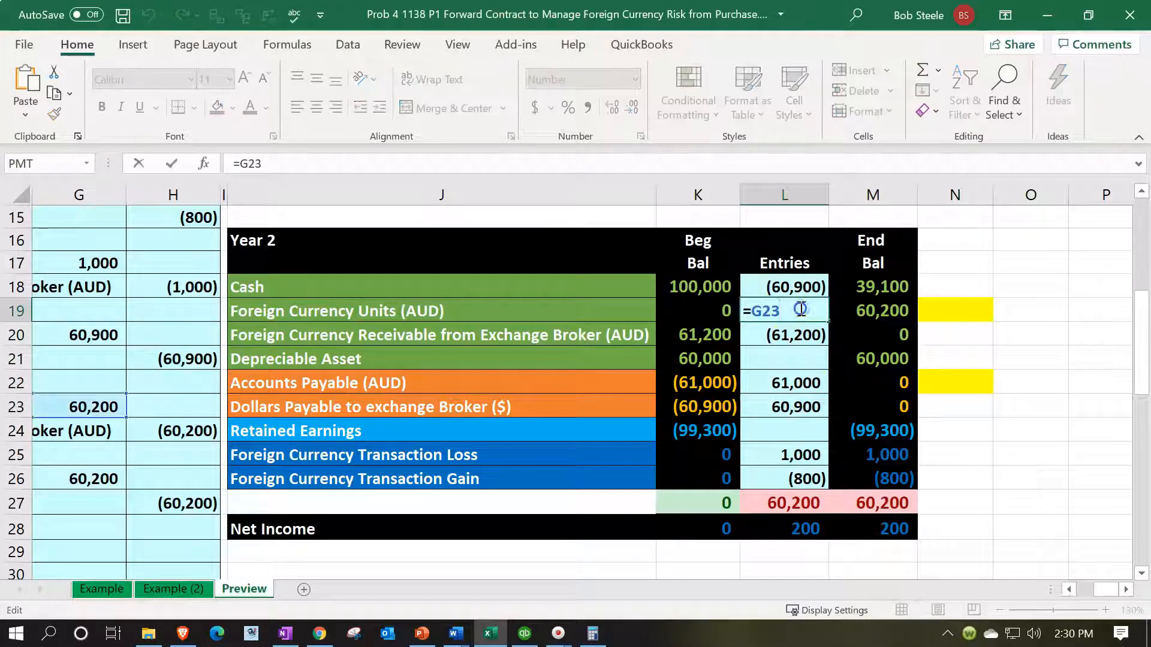
type("+")
left_click(587, 532)
key("Left")
key("Left")
key("Left")
key("Left")
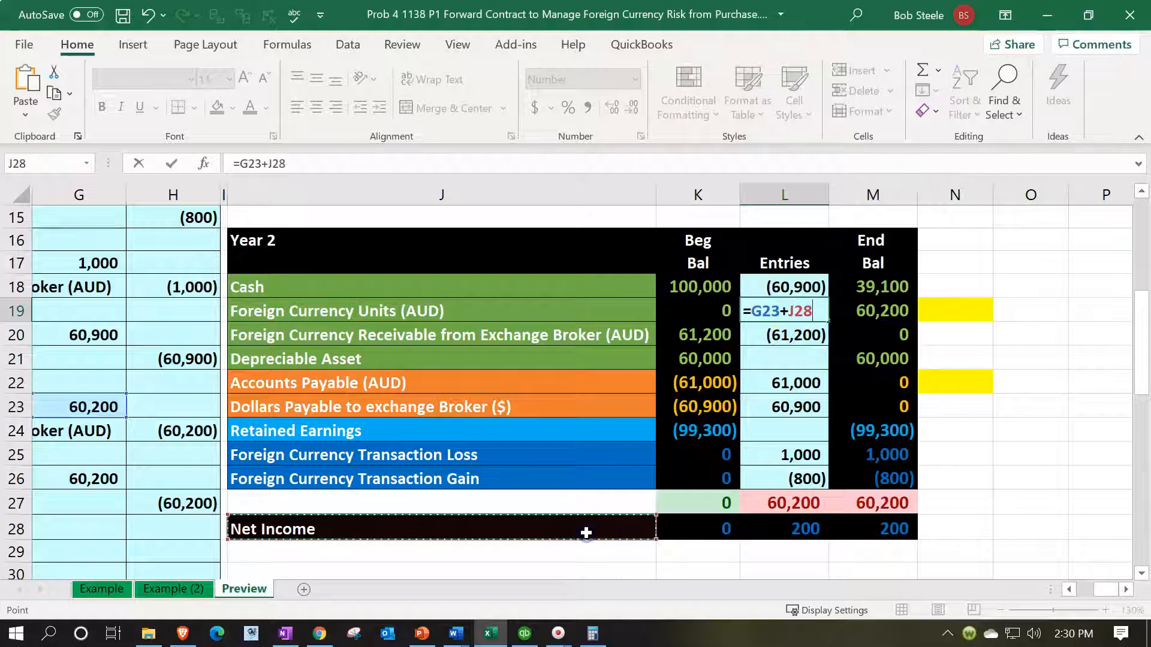
key("Up")
key("Right")
key("Right")
key("Return")
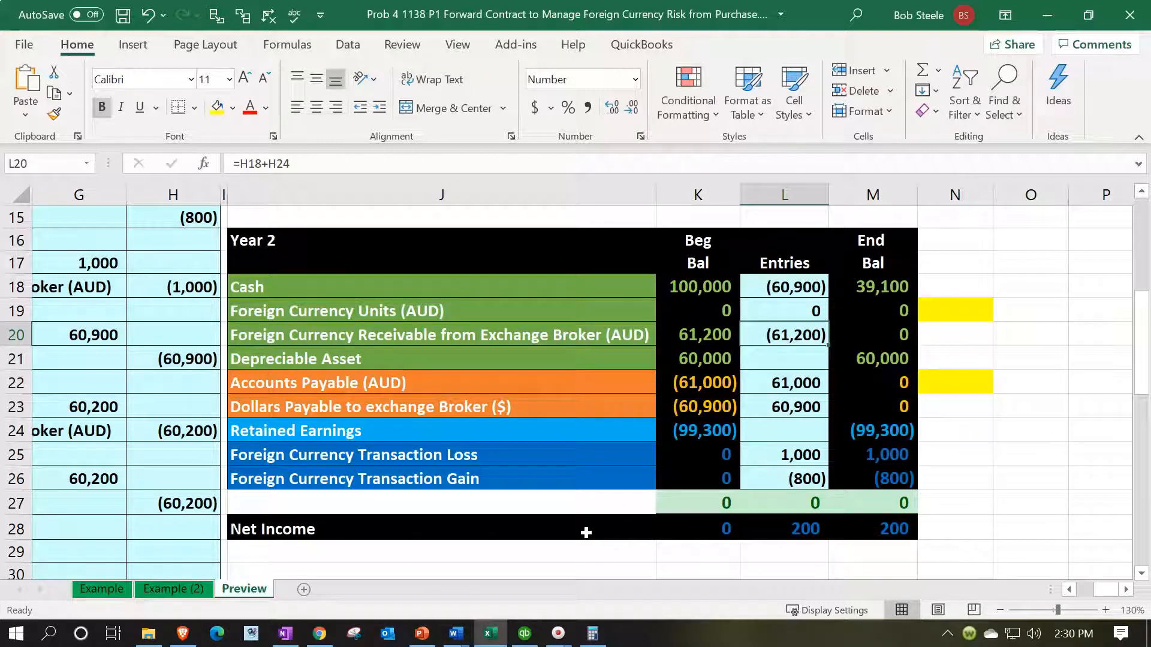
Step: Review the Year 2 ending balances, comparing the Depreciable Asset with Year 1 and examining the transaction loss and gain in M25:M26
left_click(889, 285)
key("Down")
key("Down")
key("Down")
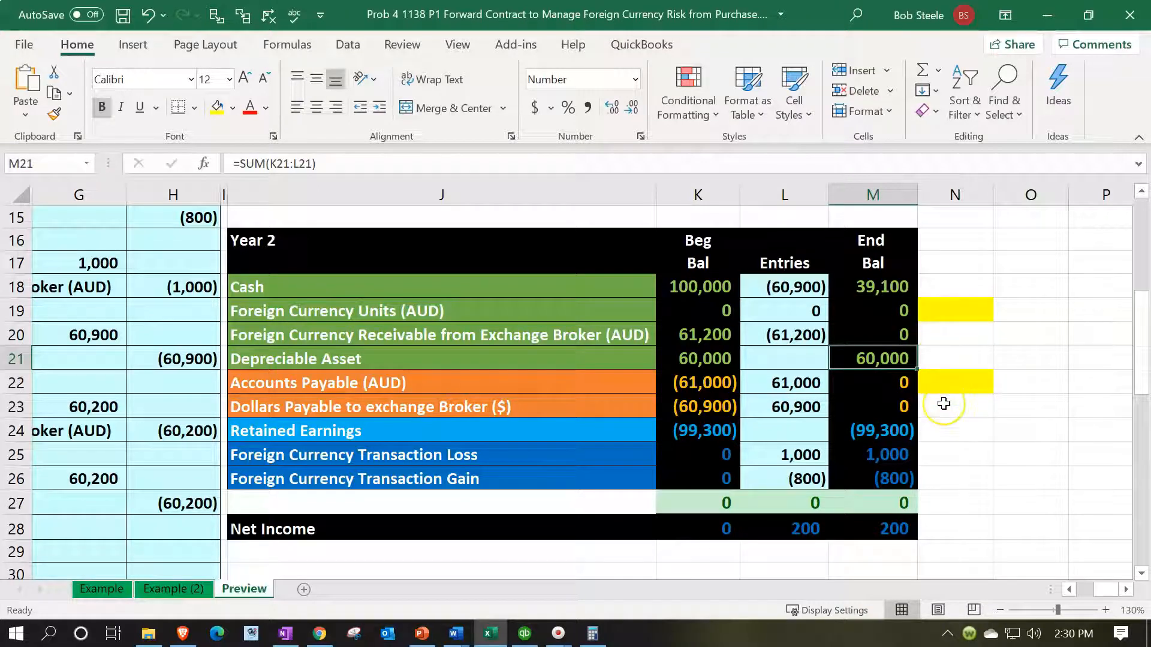
scroll(943, 403, "up", 5)
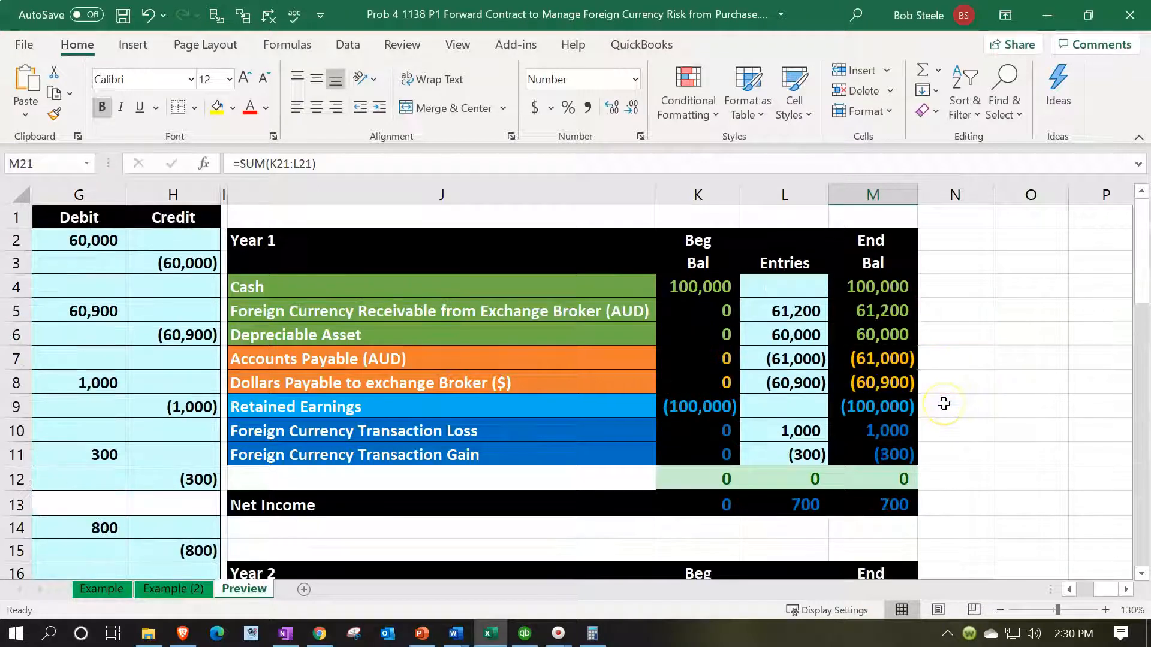
left_click(866, 340)
scroll(866, 340, "down", 4)
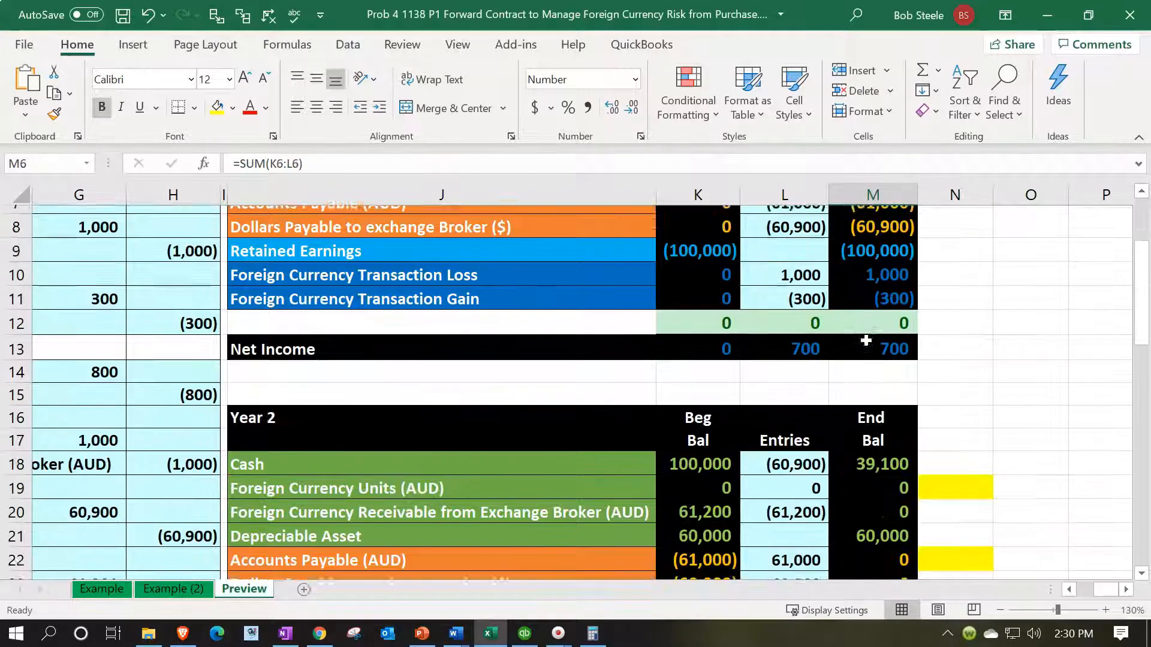
left_click(872, 399)
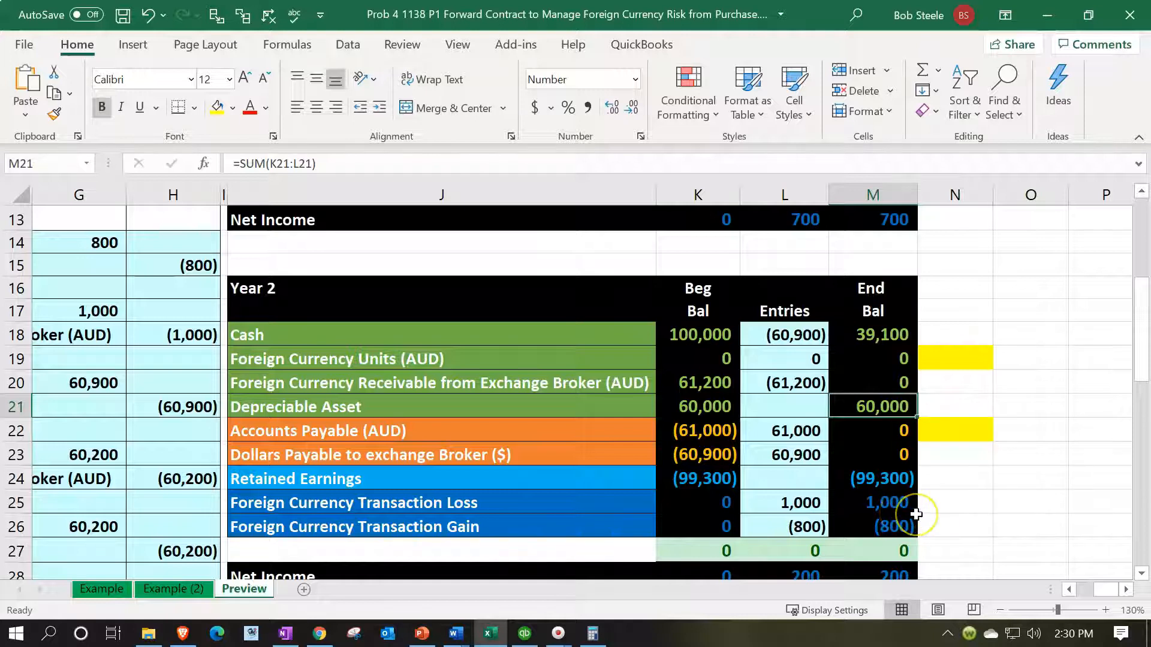
left_click_drag(893, 505, 899, 519)
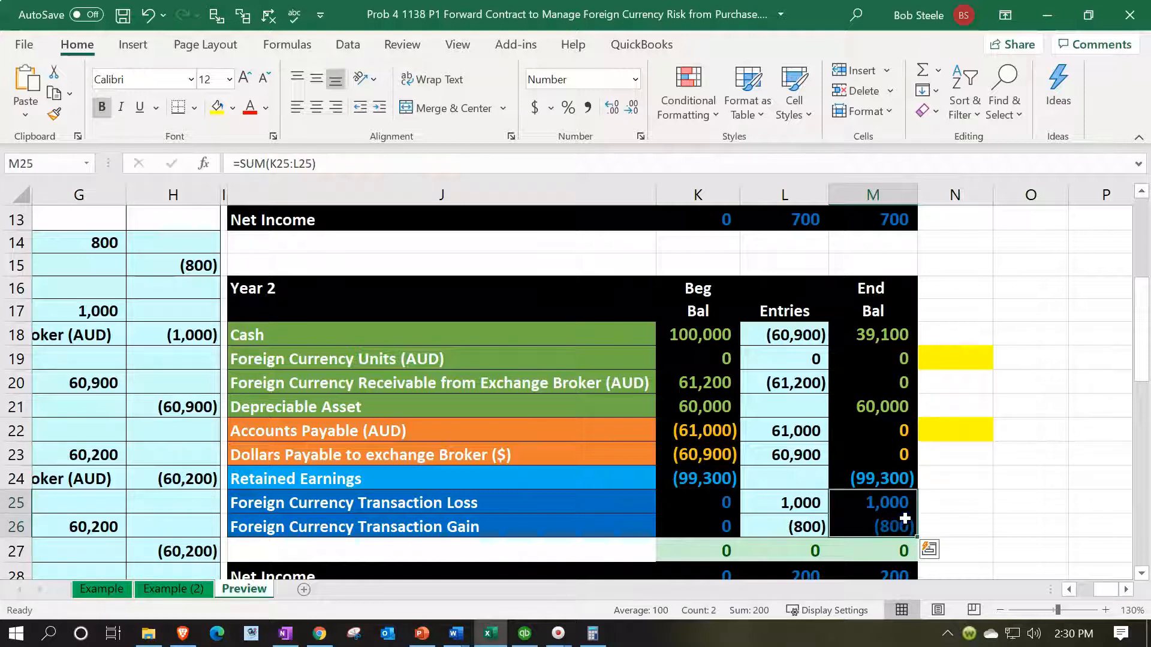
Step: Compare the Year 2 net income with the Year 1 foreign currency transaction loss and gain in M10:M11
scroll(899, 519, "down", 1)
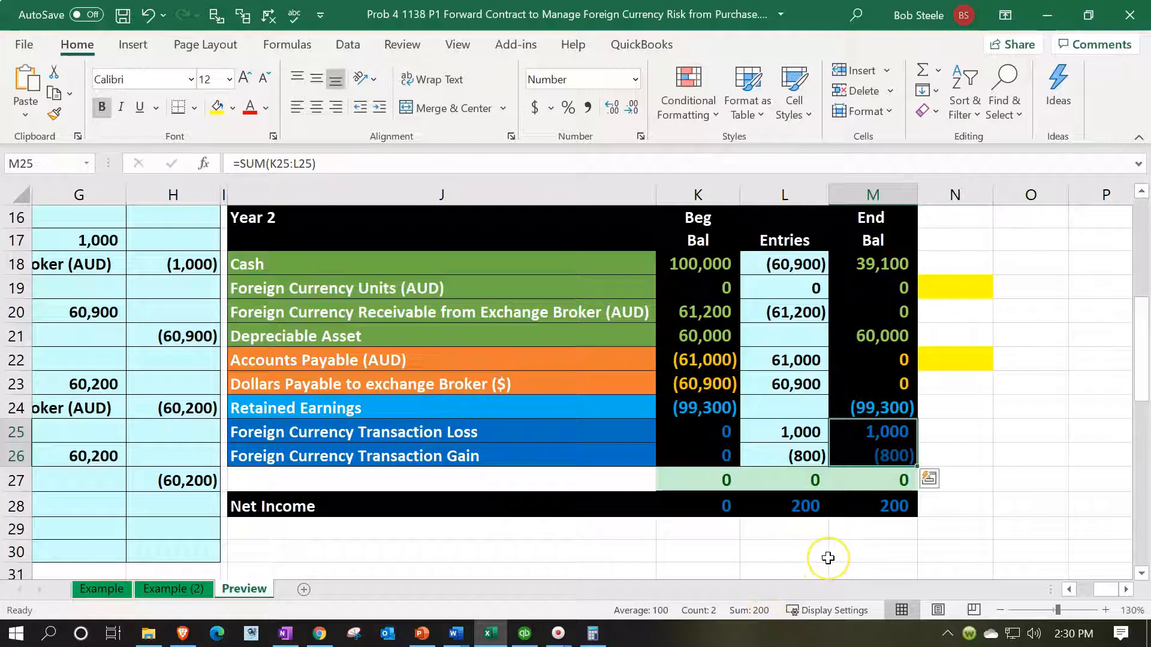
scroll(827, 551, "up", 2)
scroll(869, 419, "up", 1)
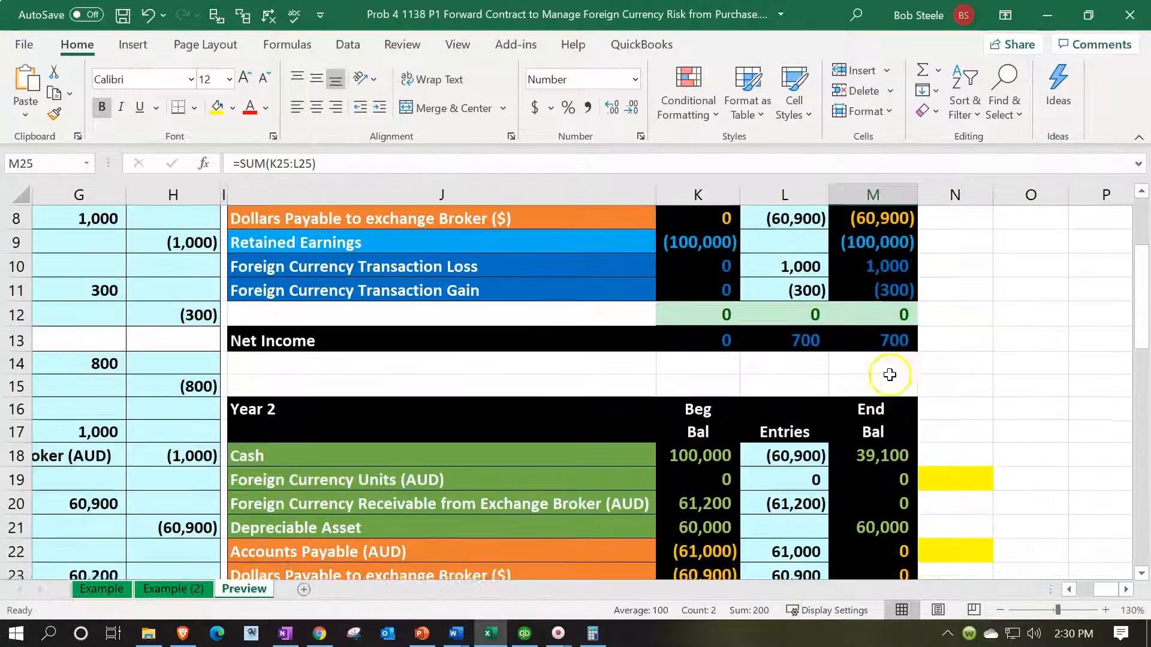
left_click_drag(881, 294, 879, 314)
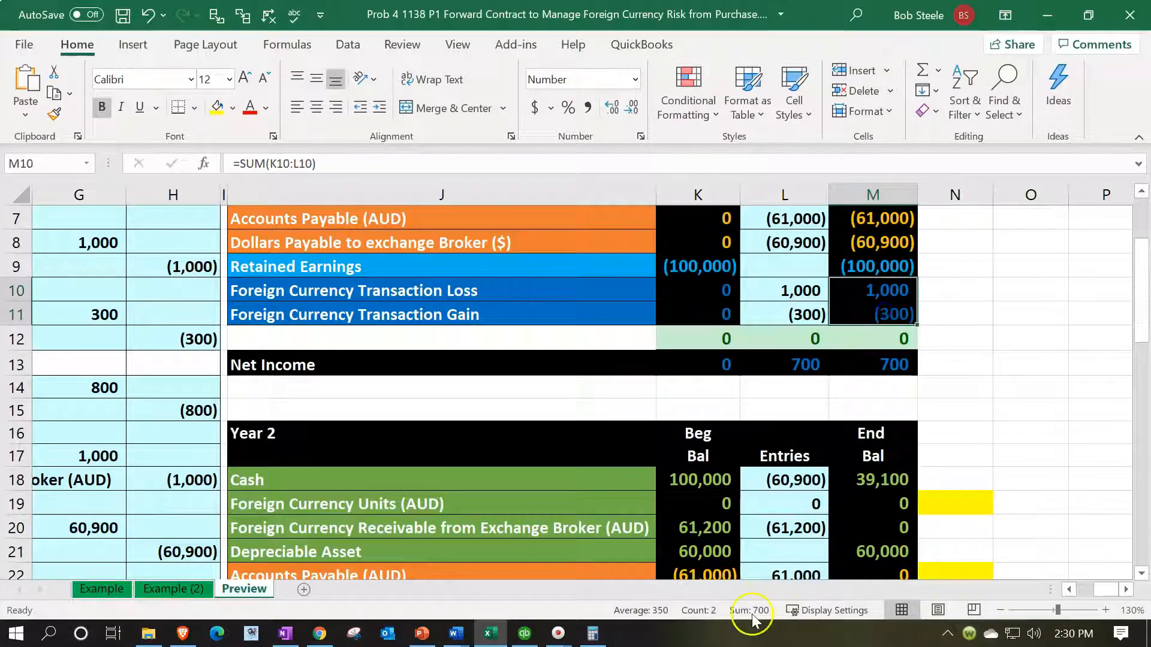
left_click(933, 435)
scroll(933, 436, "down", 1)
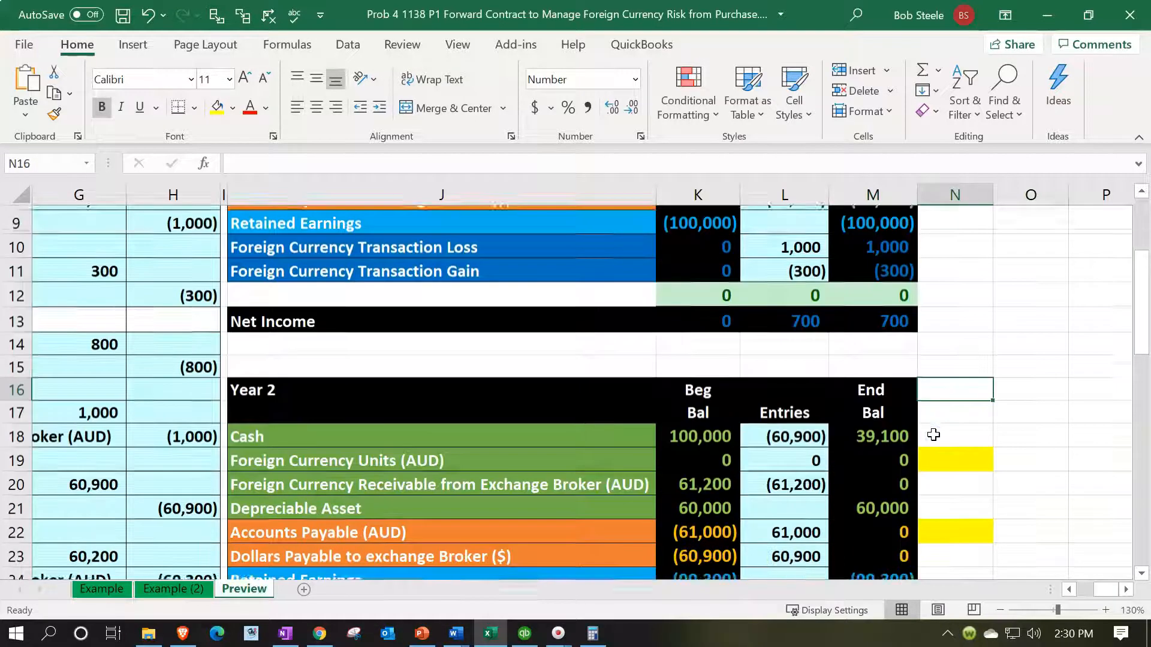
scroll(933, 435, "down", 1)
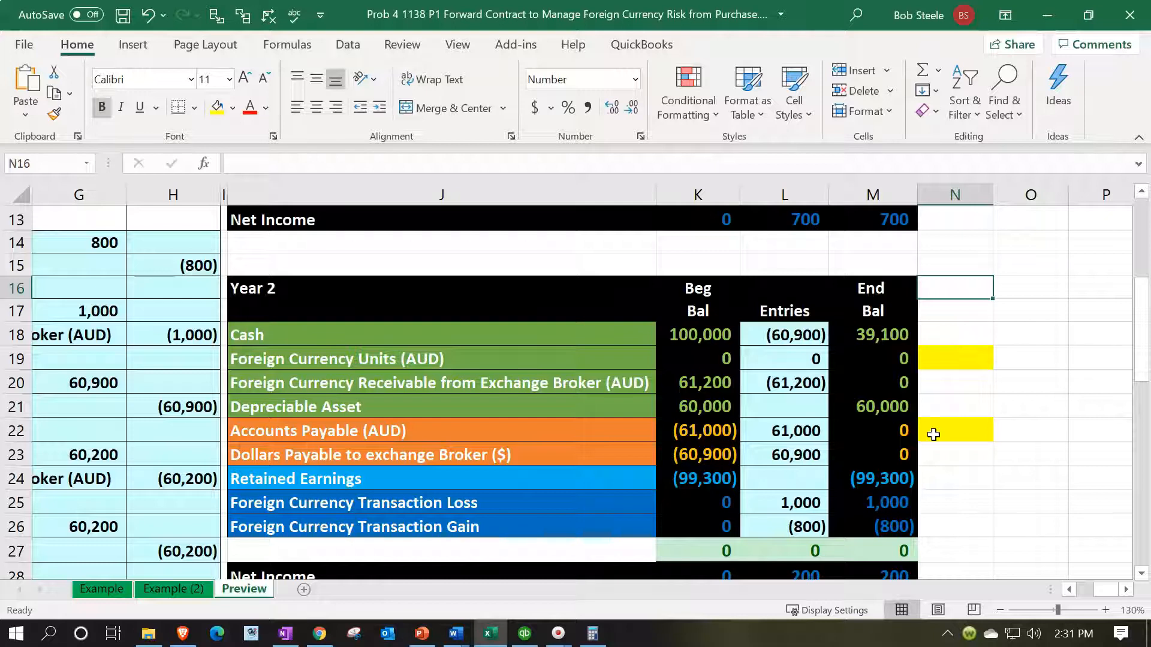
Step: Review the 3/31/x2 journal entries in columns E to H, highlighting the transaction gain and loss adjustments in F14:H18
left_click(290, 340)
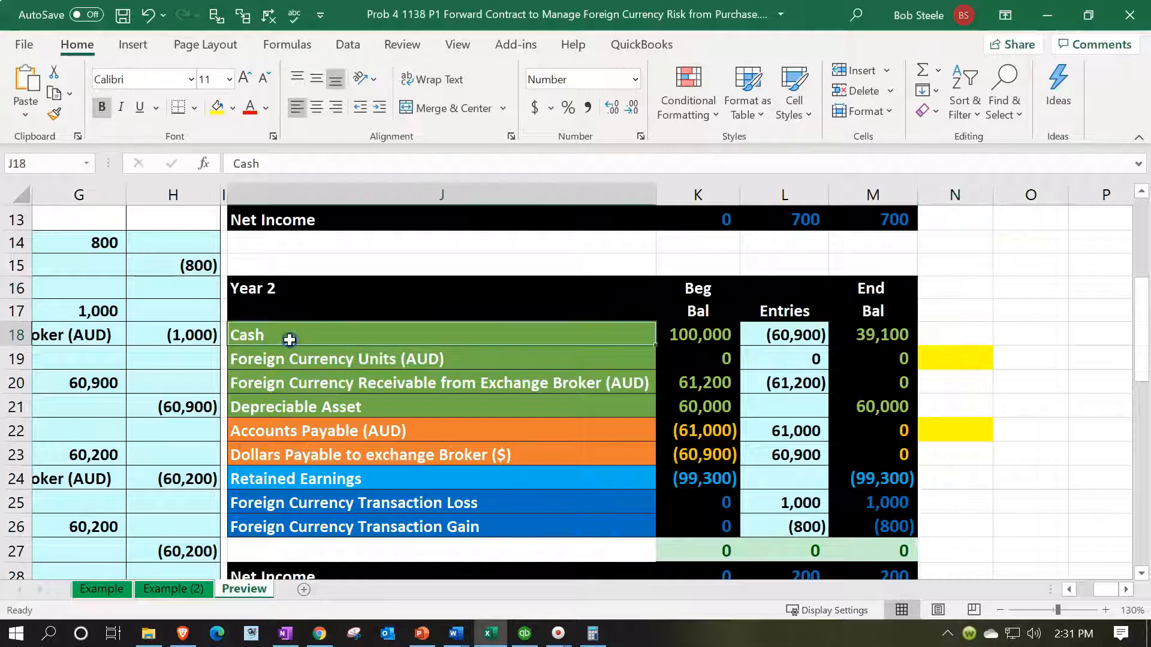
key("Left")
key("Left")
key("Left")
key("Left")
key("Left")
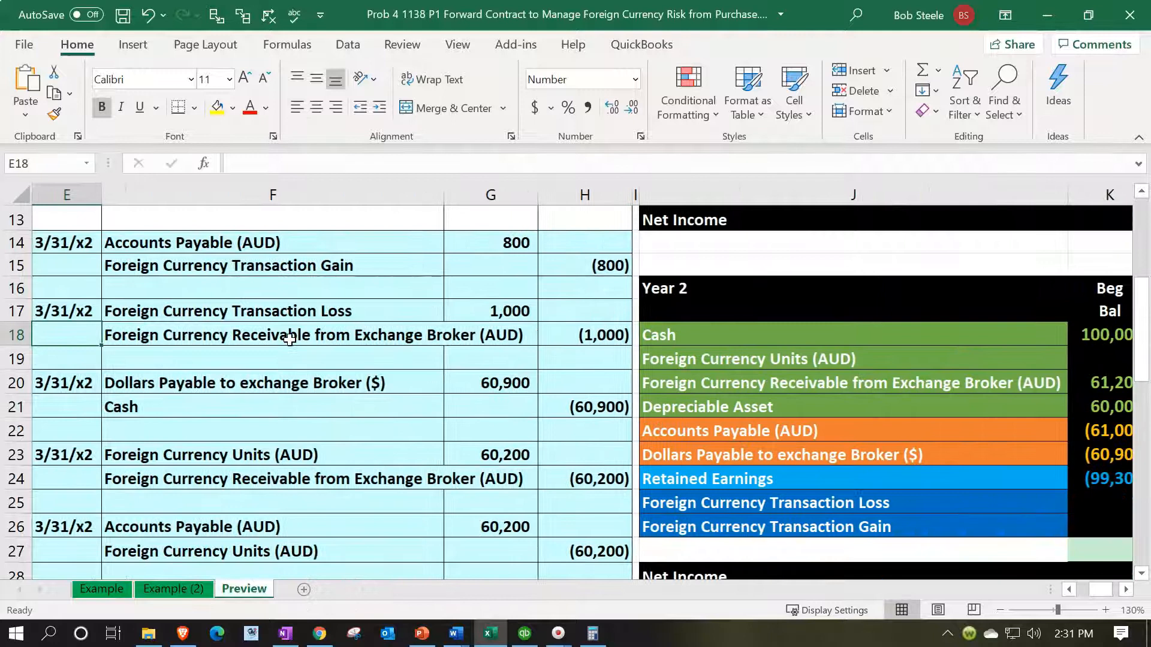
left_click_drag(249, 239, 567, 323)
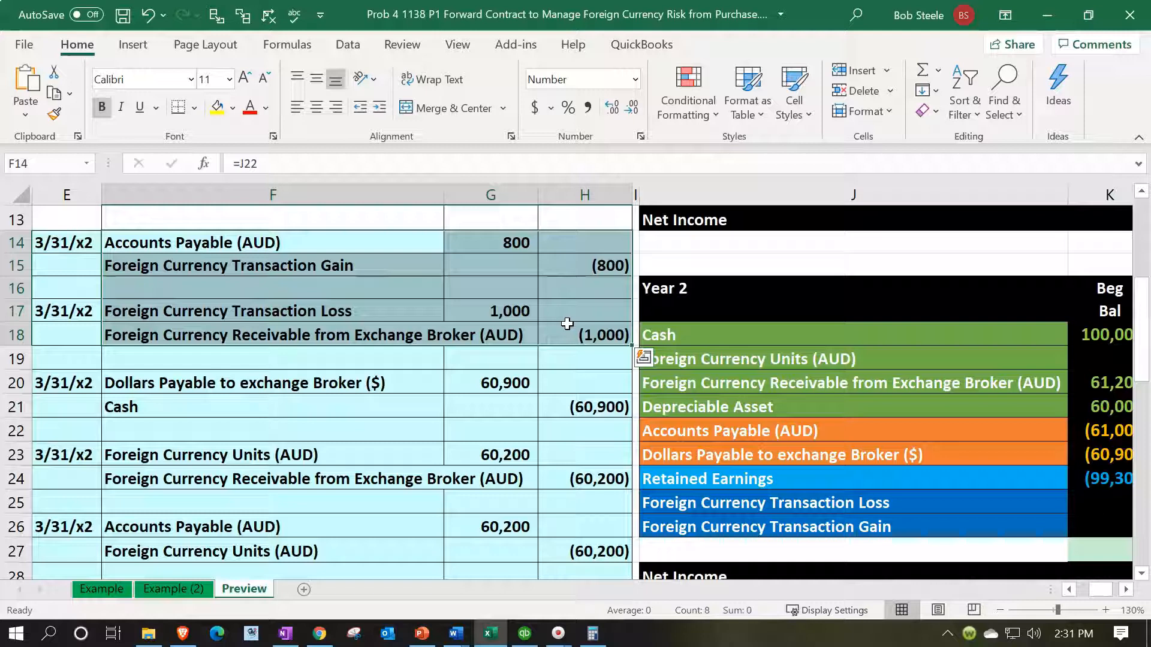
scroll(567, 324, "down", 1)
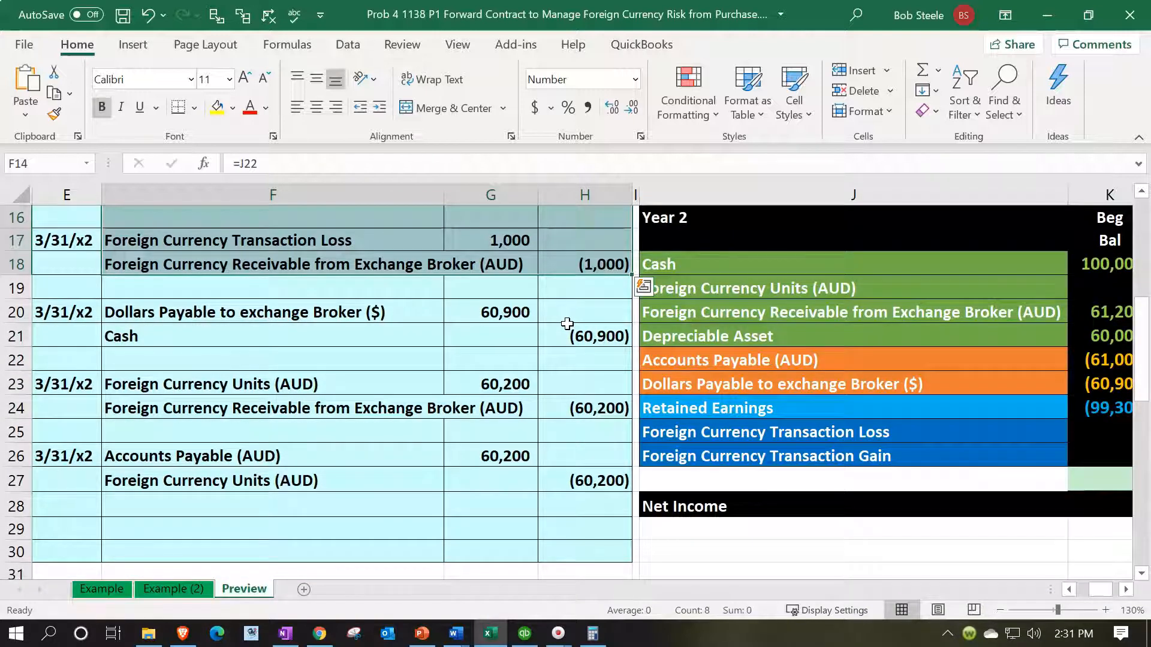
scroll(567, 324, "up", 1)
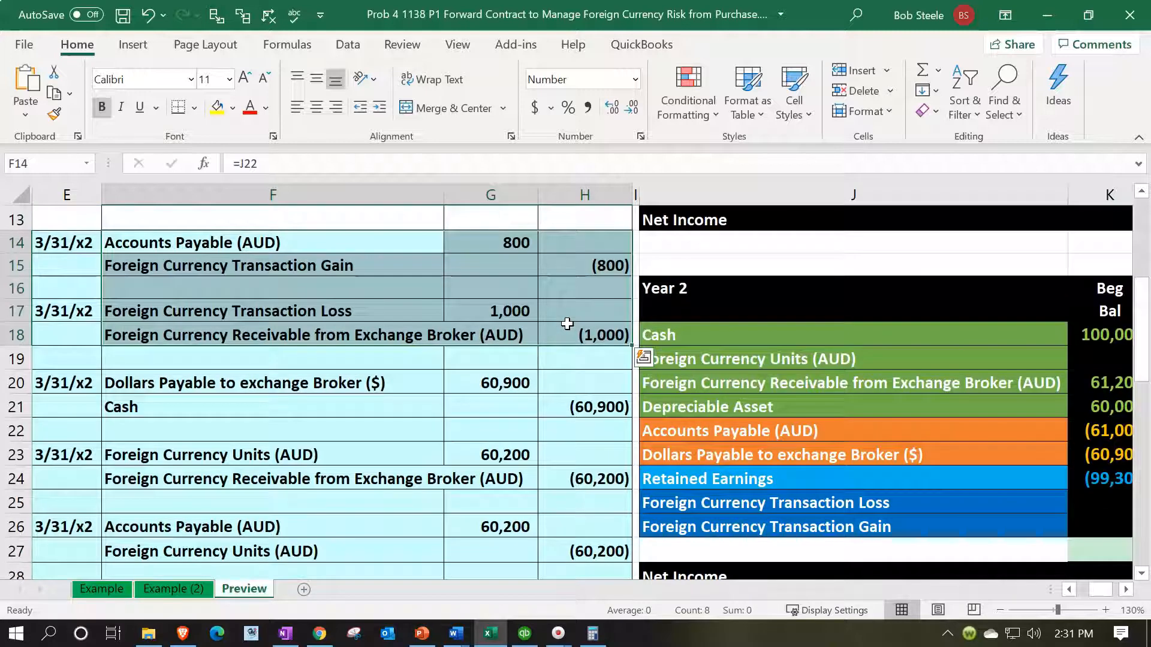